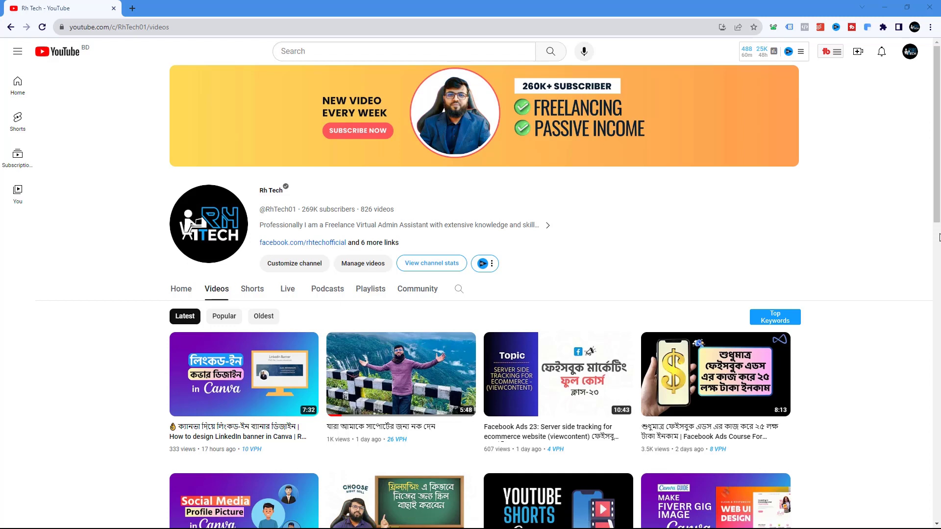
- Open Google Tag Manager at tagmanager.google.com in a new browser tab
left_click(132, 9)
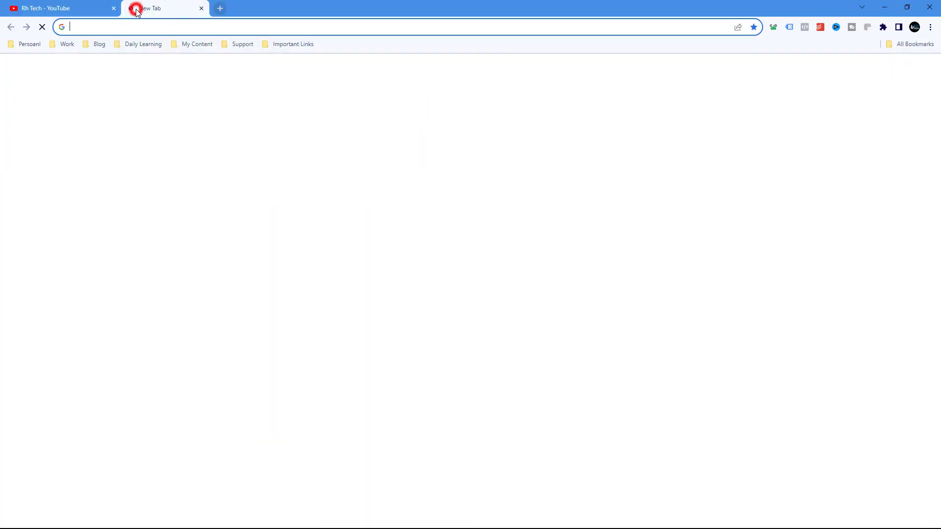
type("tag")
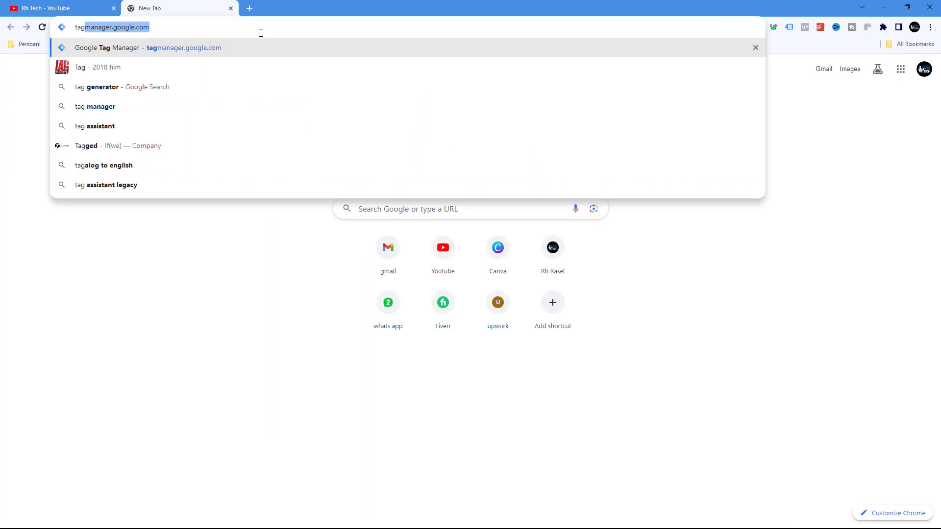
key("Return")
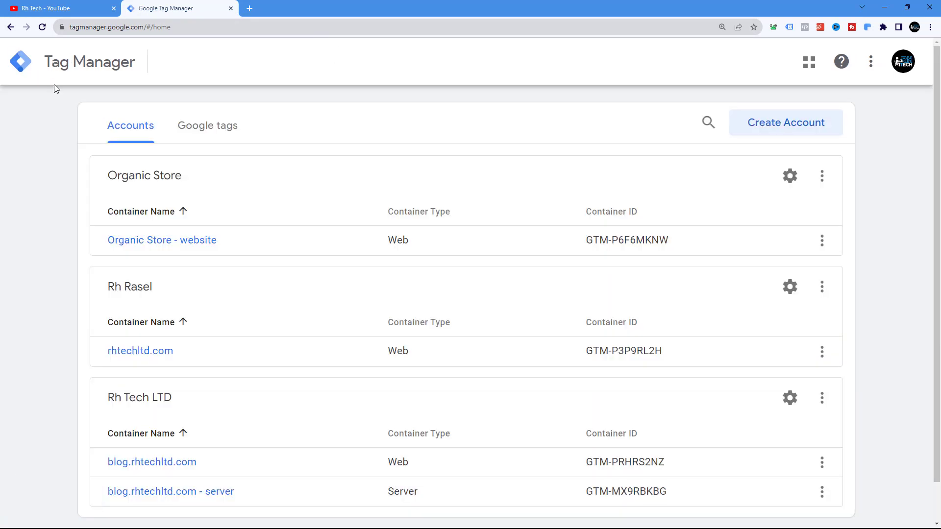
left_click(58, 8)
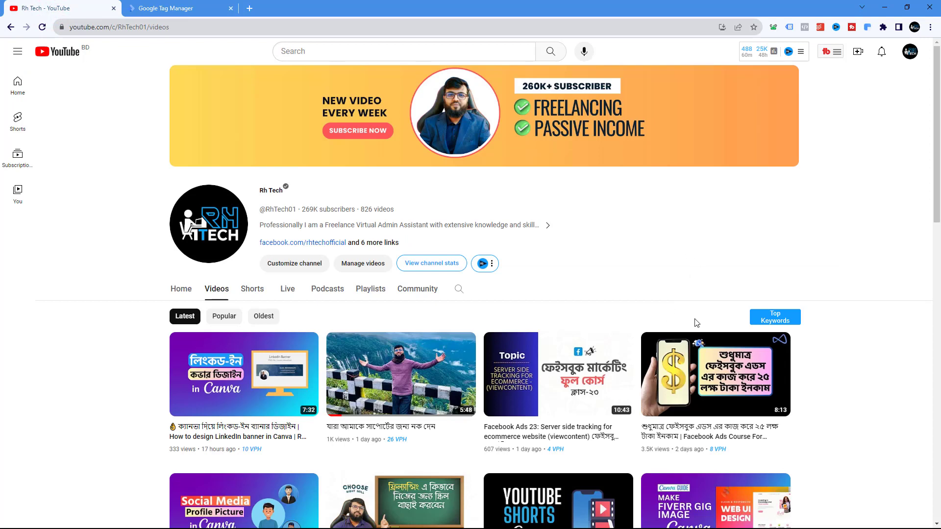
left_click(194, 10)
- Open the blog.rhtechltd.com web container under Rh Tech LTD and show its tags
scroll(200, 324, "down", 1)
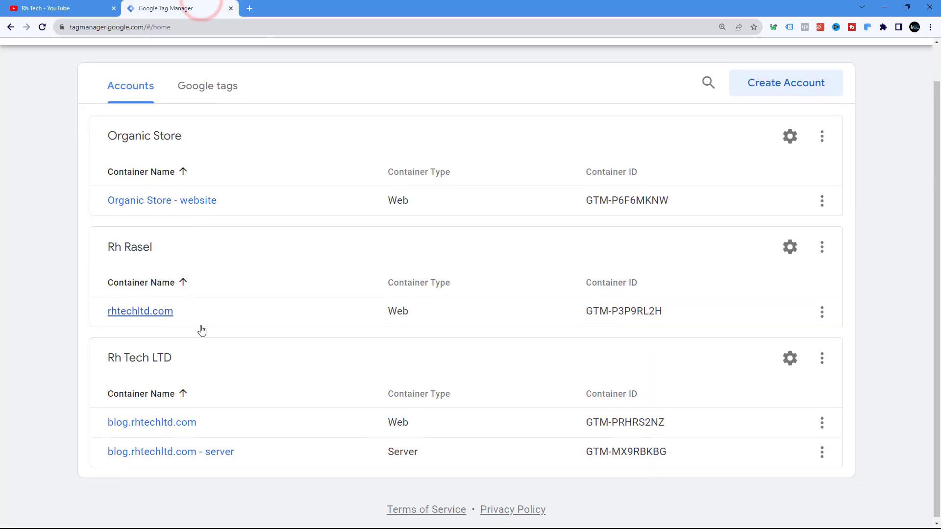
double_click(408, 421)
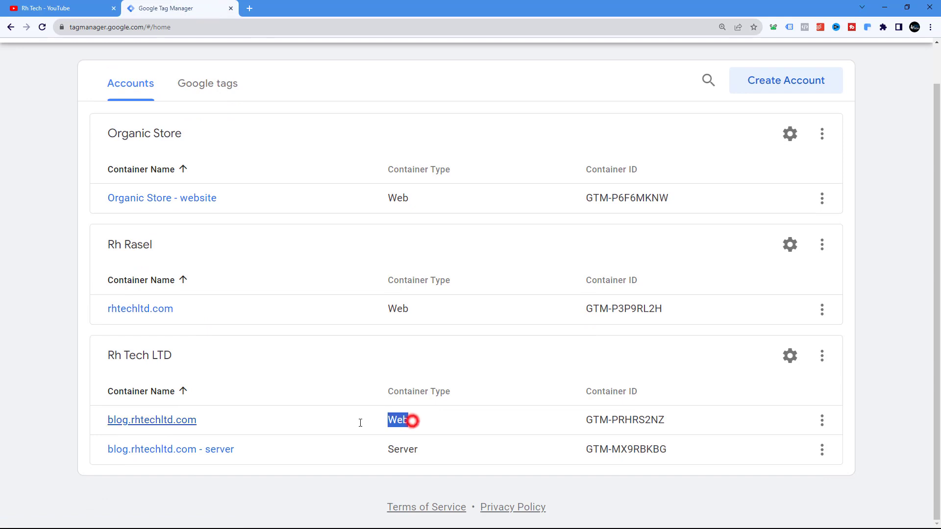
left_click(163, 428)
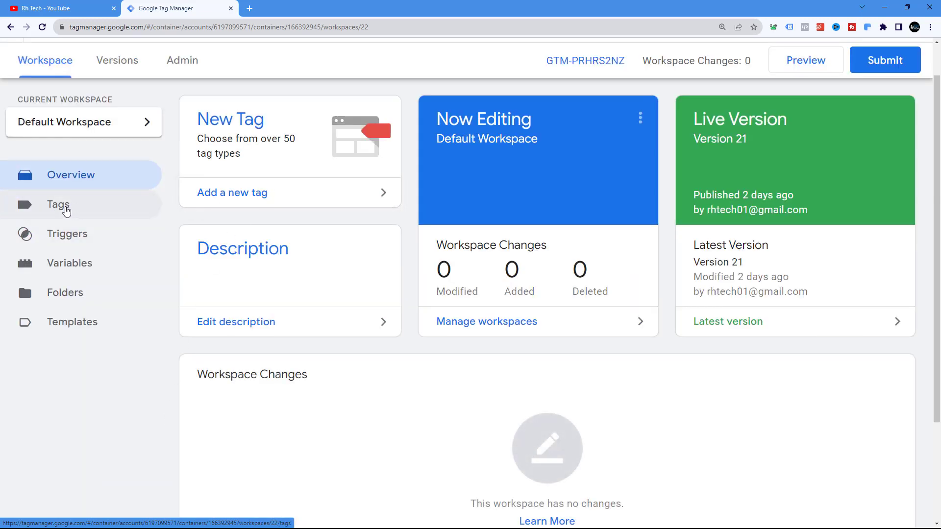
left_click(65, 208)
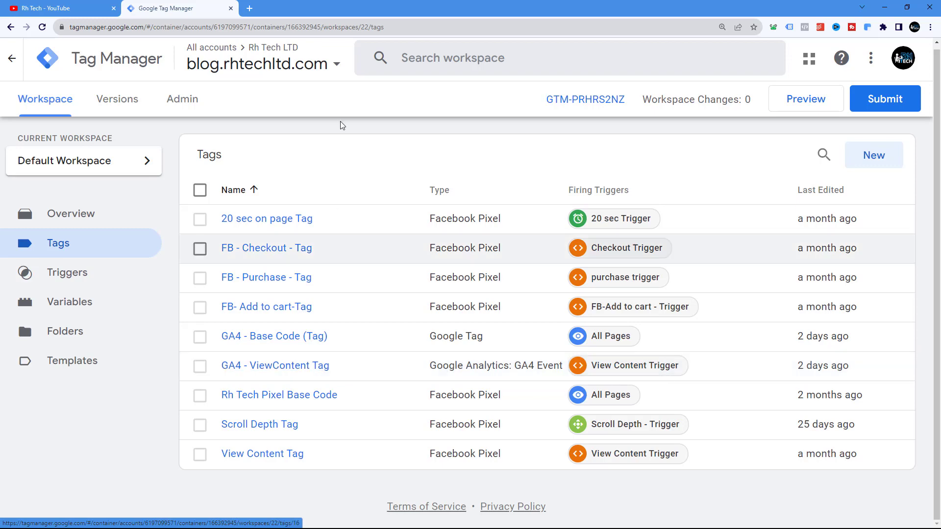
- Load blog.rhtechltd.com in a new browser tab and look through the products on its home page
left_click(253, 8)
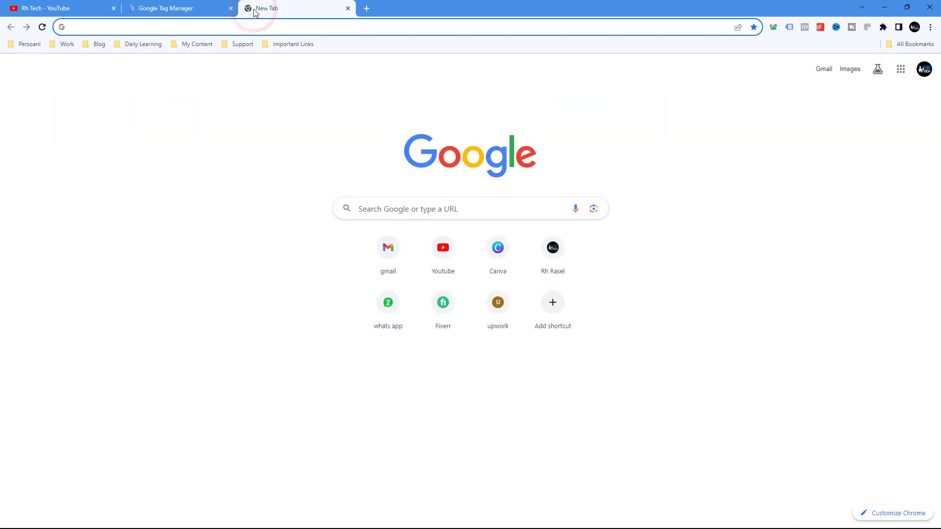
type("blog")
key("Return")
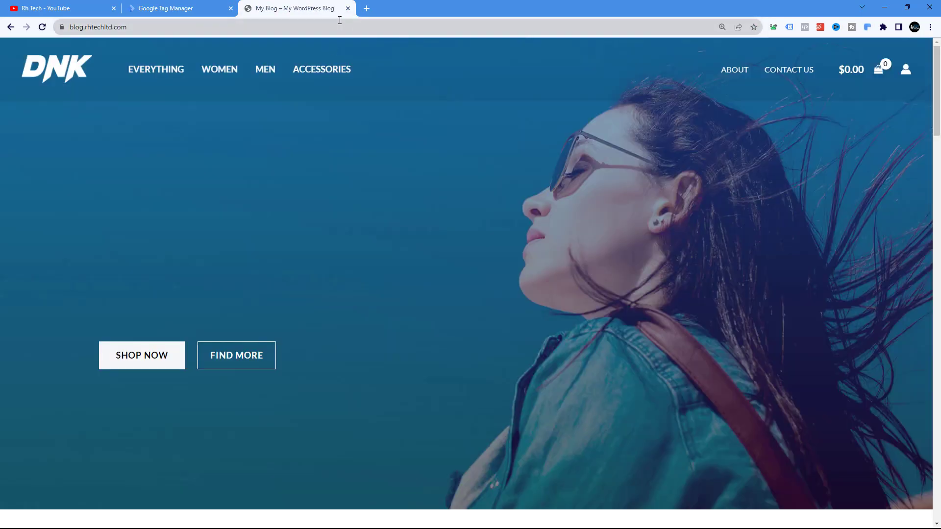
scroll(387, 139, "down", 12)
scroll(385, 157, "down", 10)
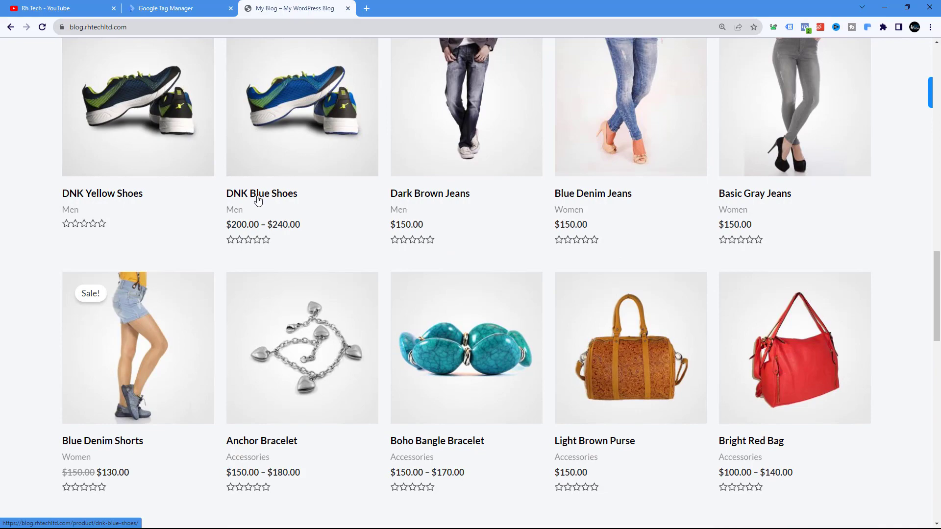
scroll(307, 228, "down", 5)
scroll(460, 245, "up", 20)
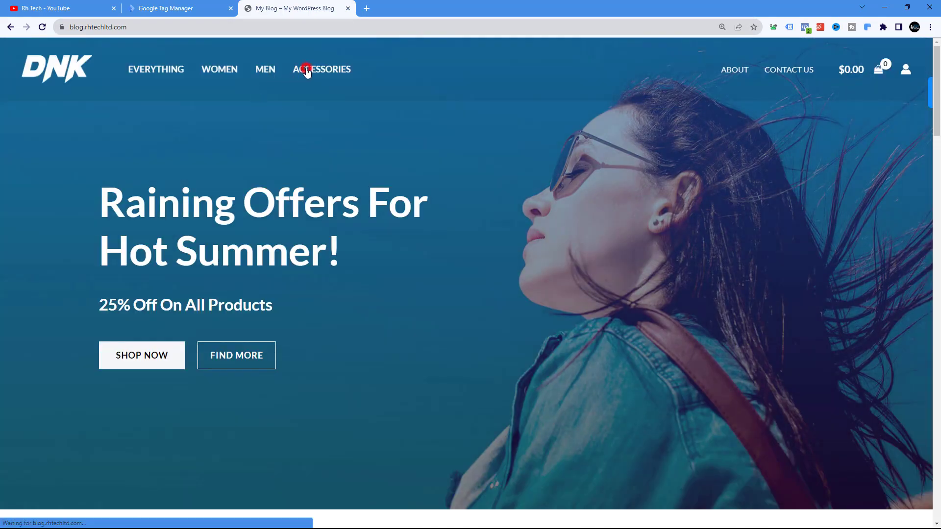
- Open the Light Brown Purse product page from the shop's Accessories category
left_click(306, 69)
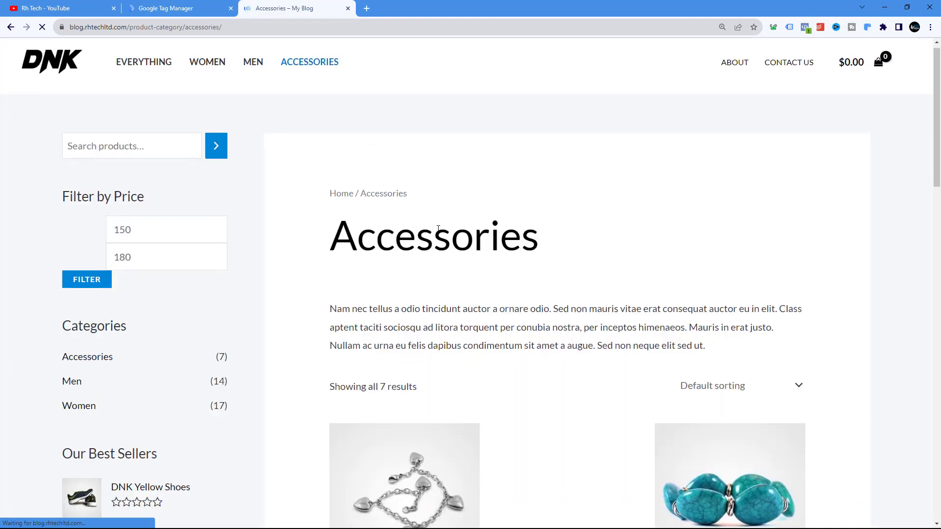
scroll(440, 239, "down", 15)
scroll(439, 238, "down", 1)
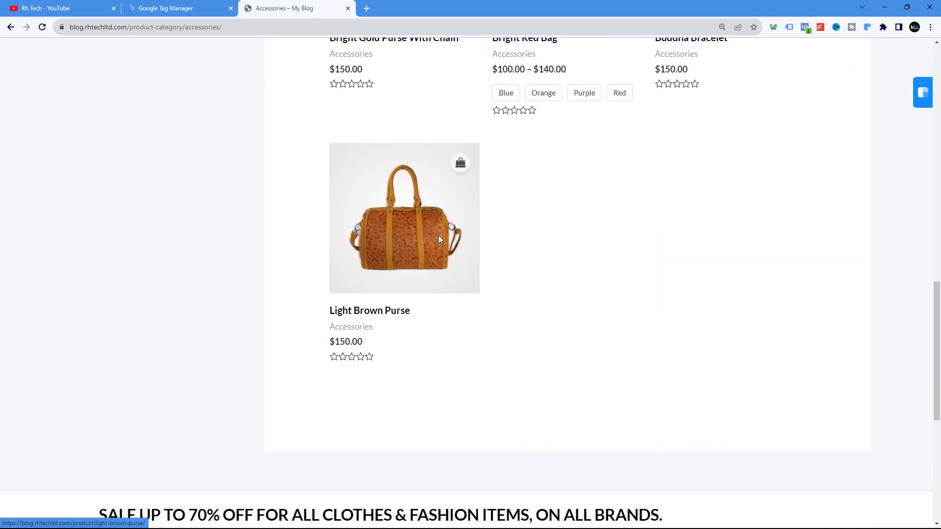
left_click(368, 312)
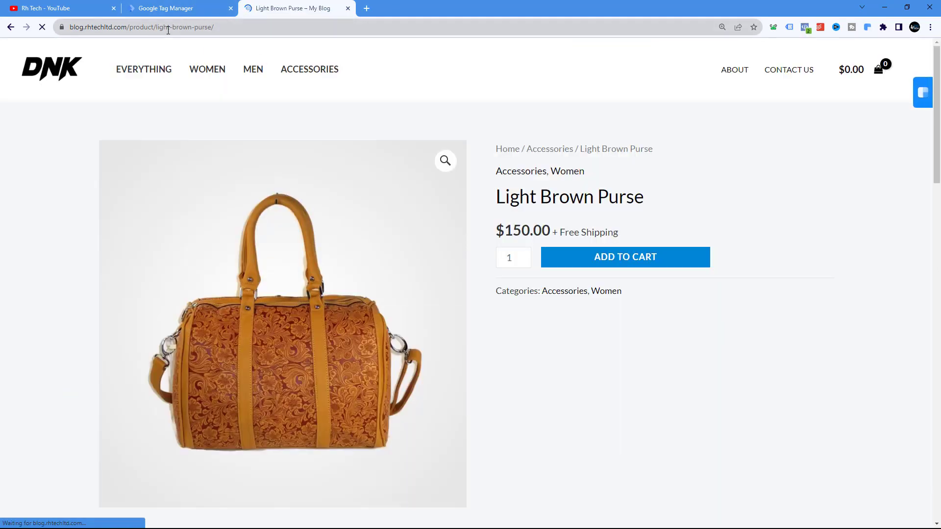
left_click(168, 27)
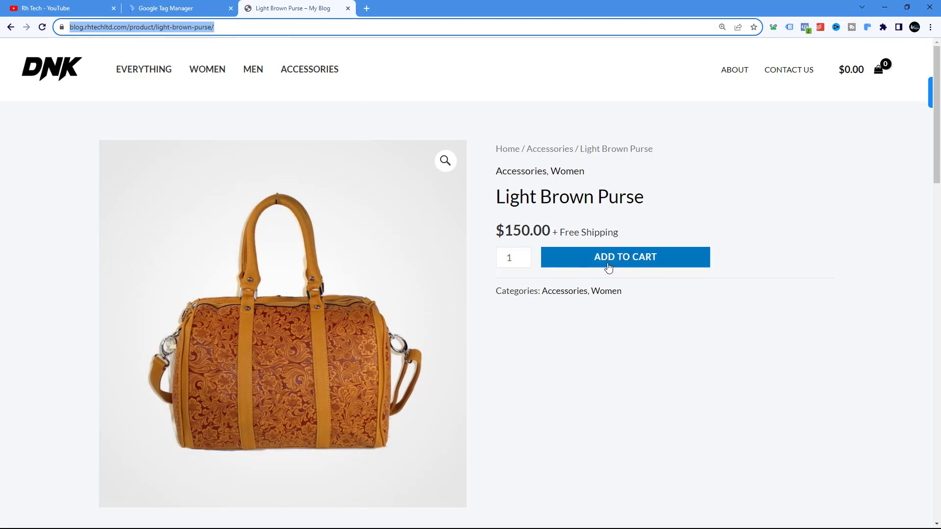
- Switch back to Tag Manager and review the GA4 - ViewContent Tag's event name, parameters and firing trigger
left_click(62, 9)
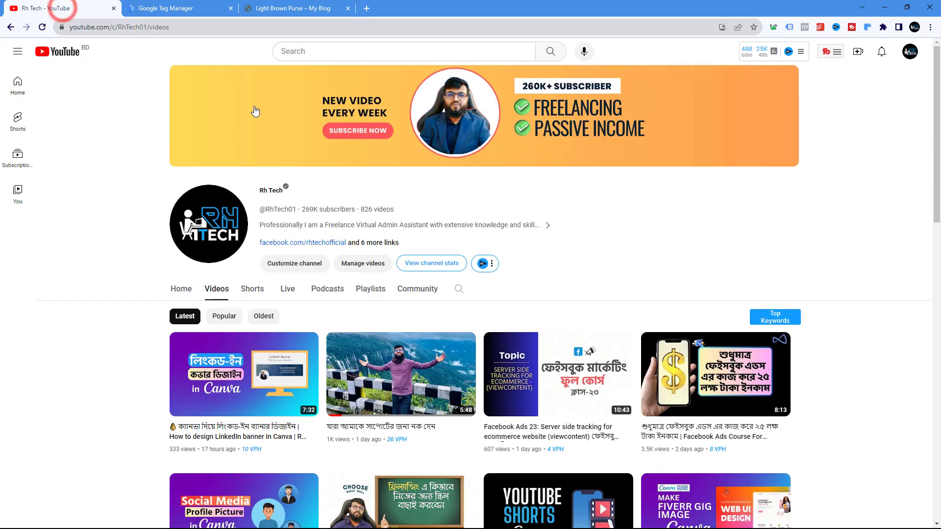
left_click(162, 9)
left_click(282, 359)
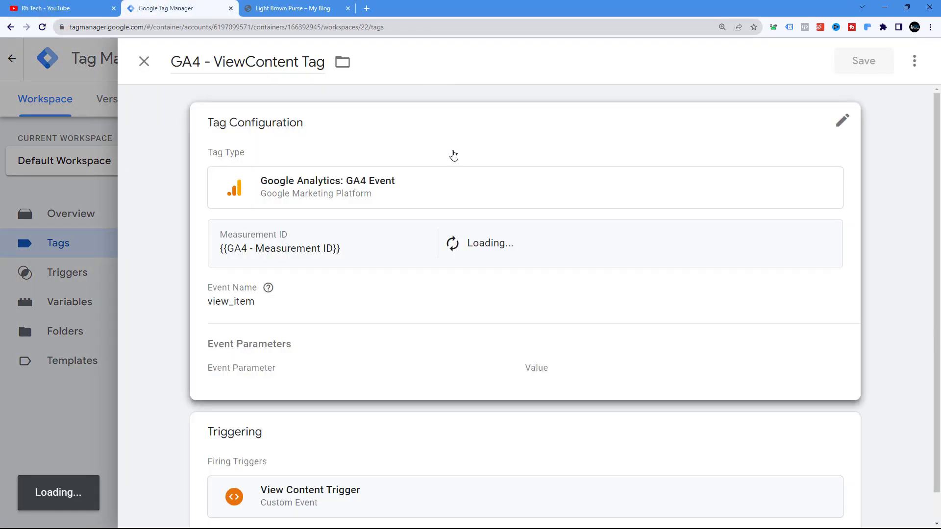
scroll(237, 279, "down", 1)
scroll(323, 310, "down", 3)
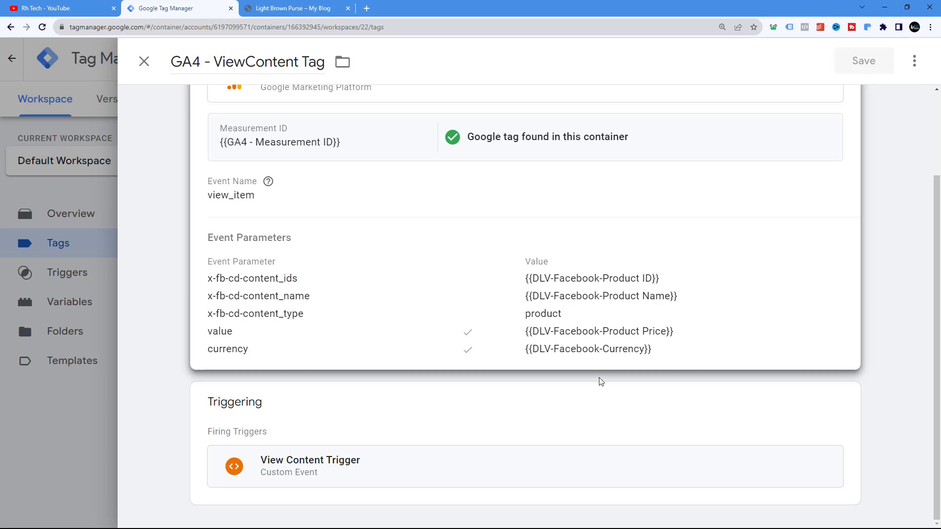
- Check the product name on the Light Brown Purse page against the GA4 - ViewContent Tag's parameters, and close the tag
left_click(282, 8)
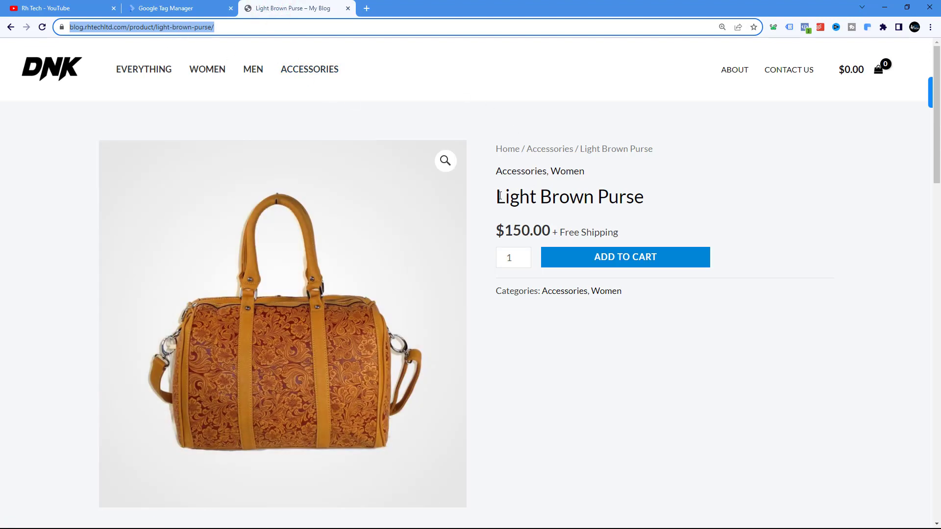
left_click_drag(498, 196, 663, 201)
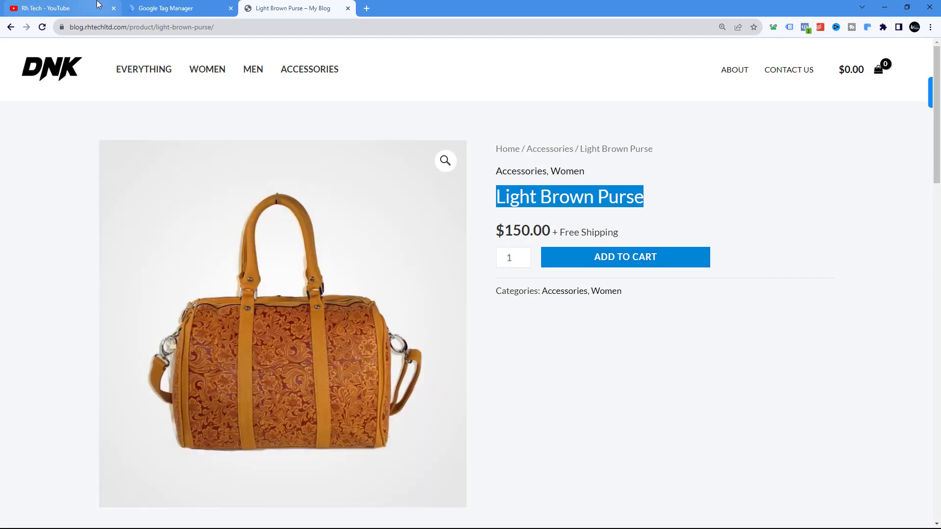
left_click(166, 8)
scroll(243, 297, "up", 2)
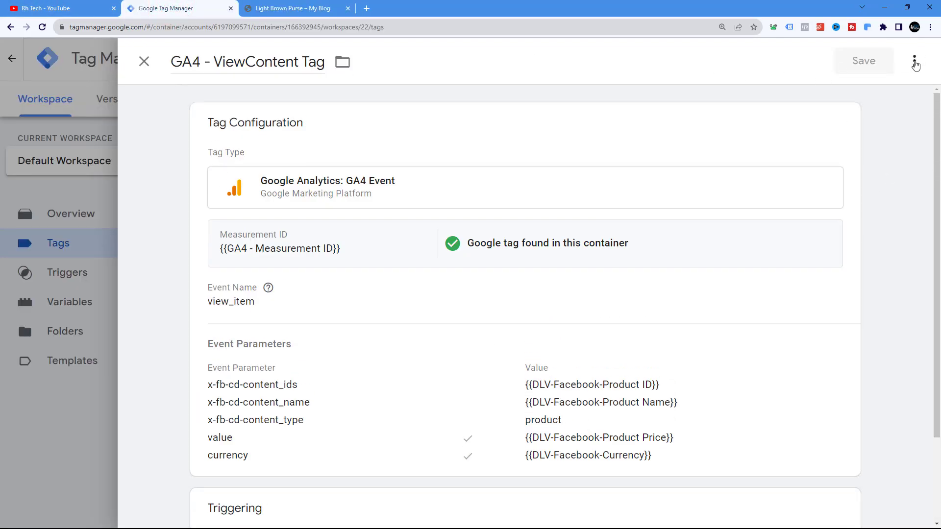
left_click(143, 62)
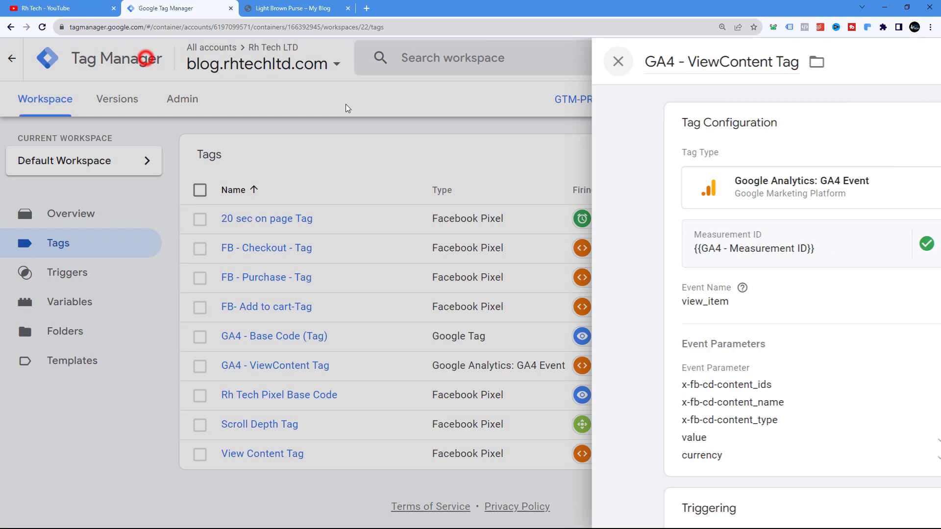
- Make a copy of the GA4 - ViewContent Tag
left_click(285, 367)
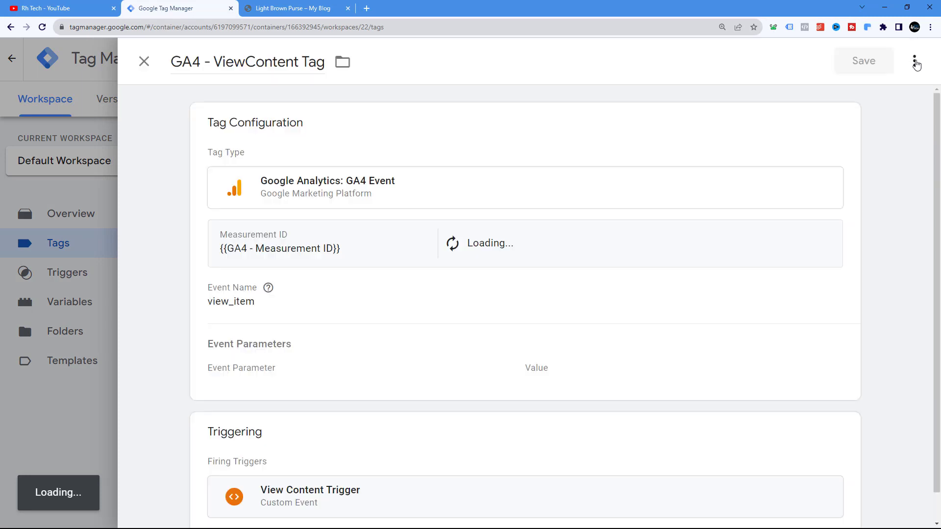
left_click(915, 63)
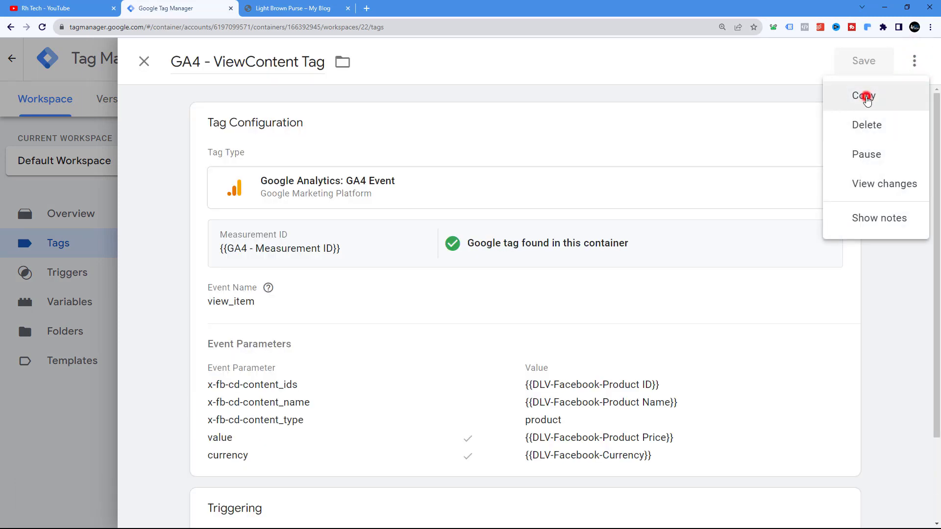
left_click(866, 98)
- Rename the copied tag to "GA4 - Add to cart Tag"
left_click_drag(223, 62, 157, 72)
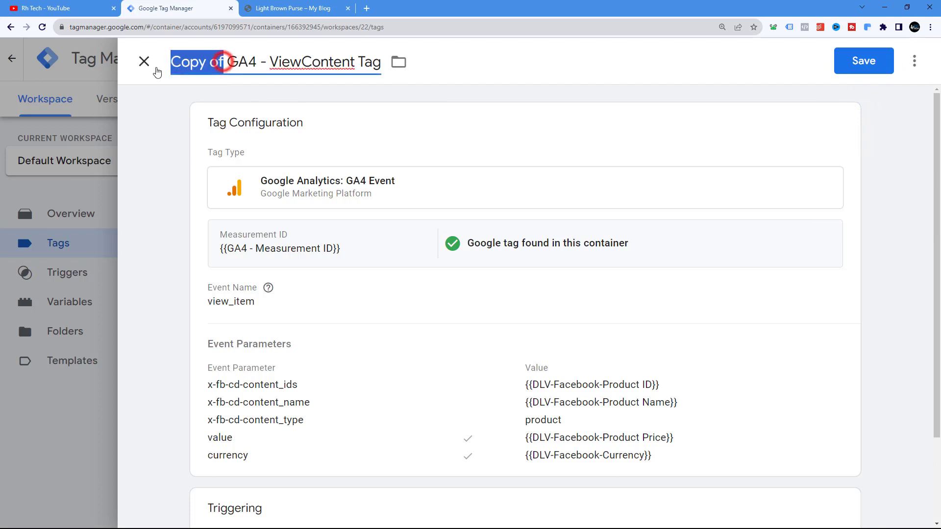
key("BackSpace")
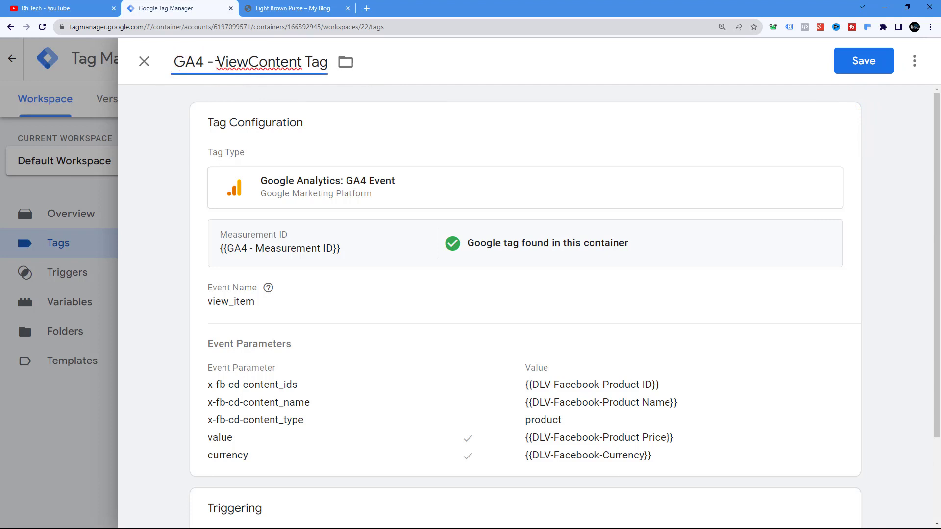
double_click(219, 63)
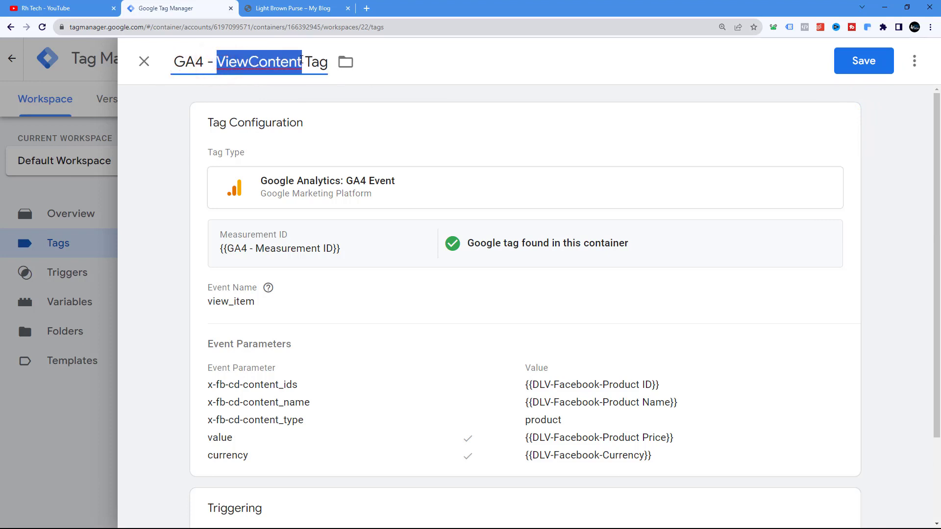
type("Add to")
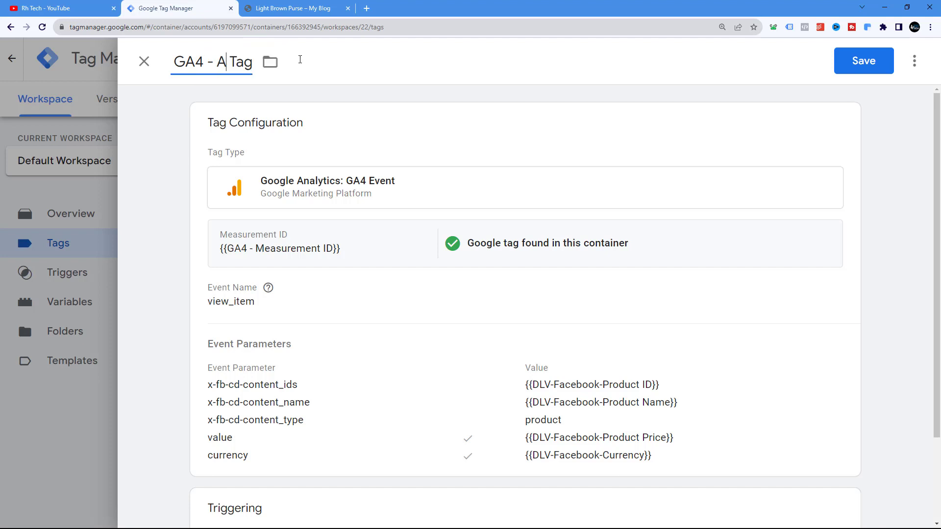
type(" cart")
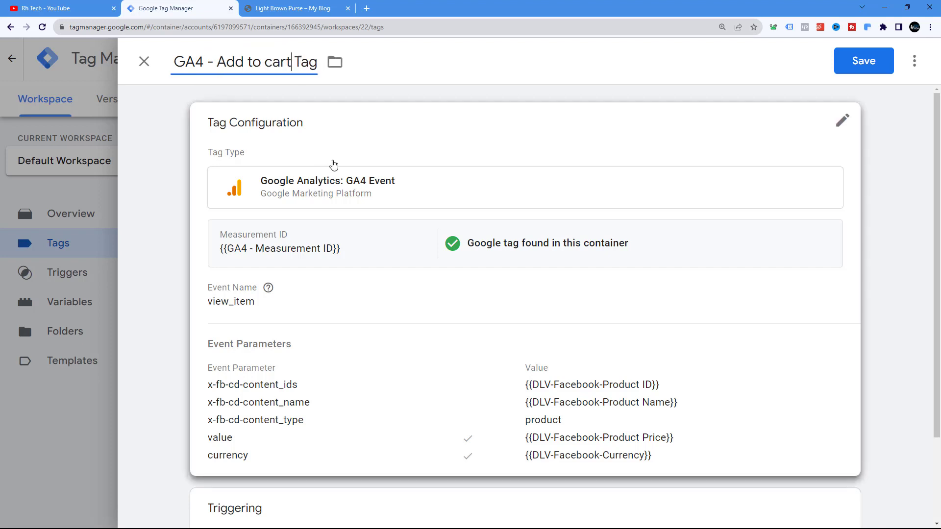
- Open the GA4 - Add to cart Tag's configuration for editing, with its event name and parameters
scroll(297, 154, "down", 2)
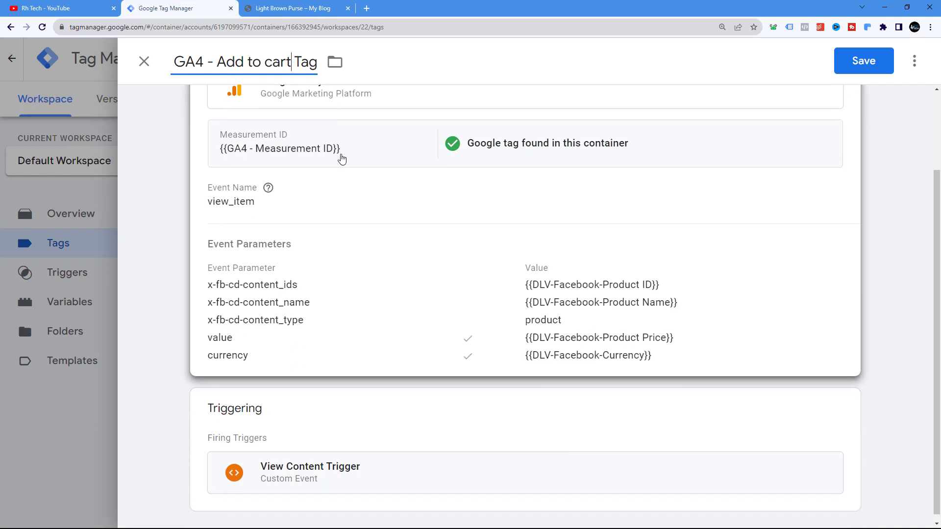
scroll(289, 176, "down", 1)
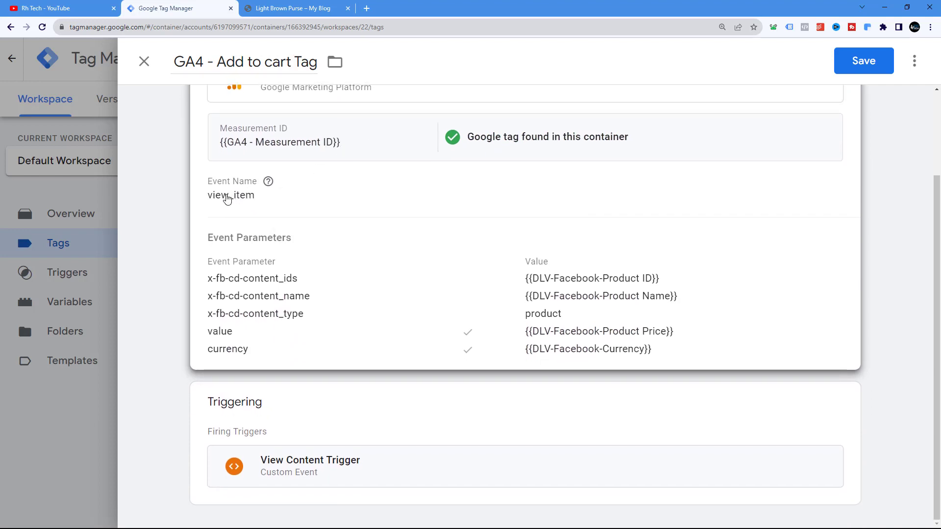
left_click(233, 196)
double_click(269, 236)
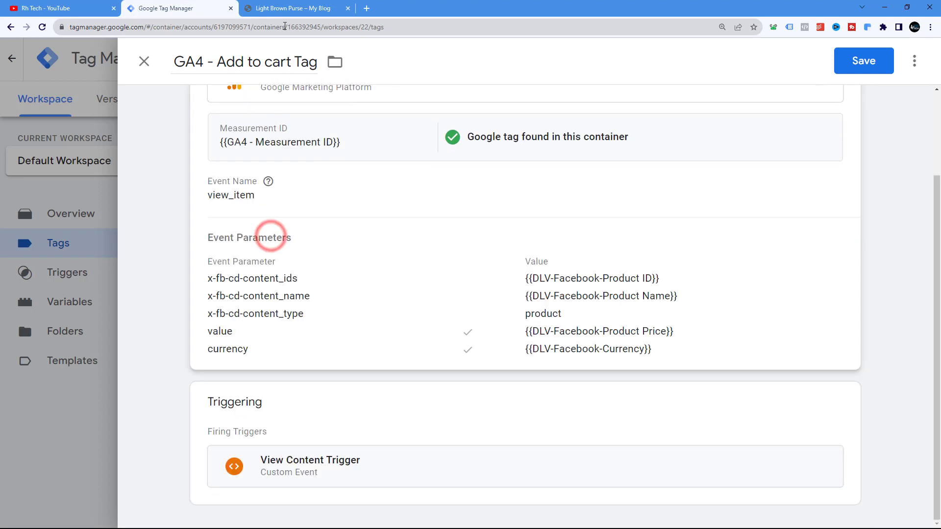
left_click(248, 195)
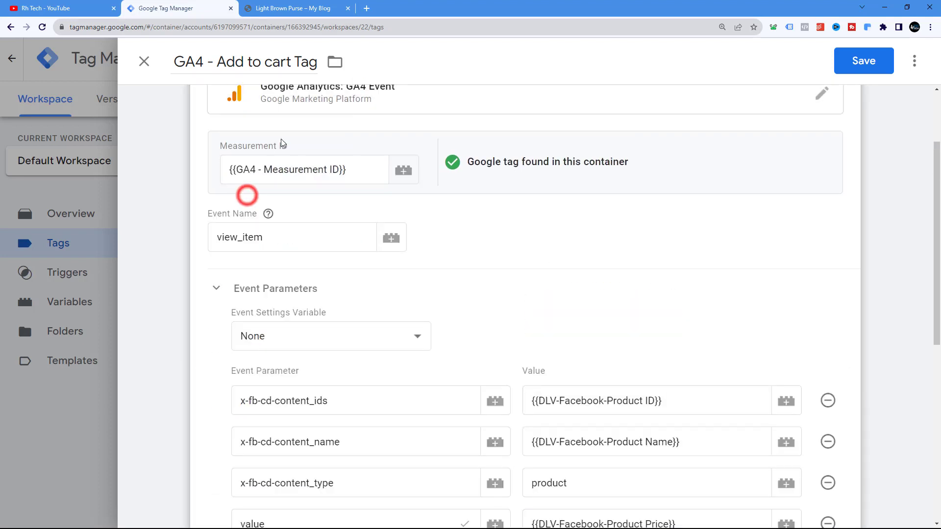
- Open Meta's "Conversions API for Server-Side Google Tag Manager (GTM)" developer guide in a new browser tab
left_click(366, 9)
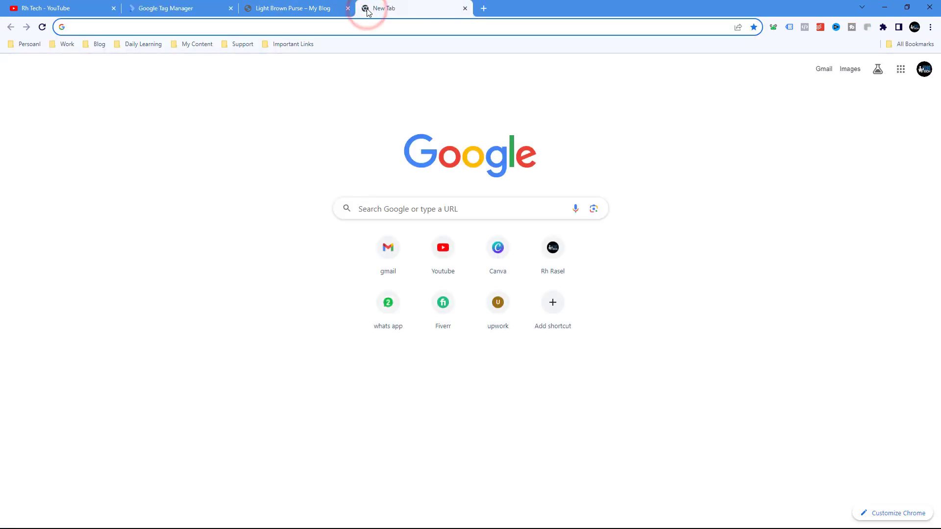
type("contactout.com")
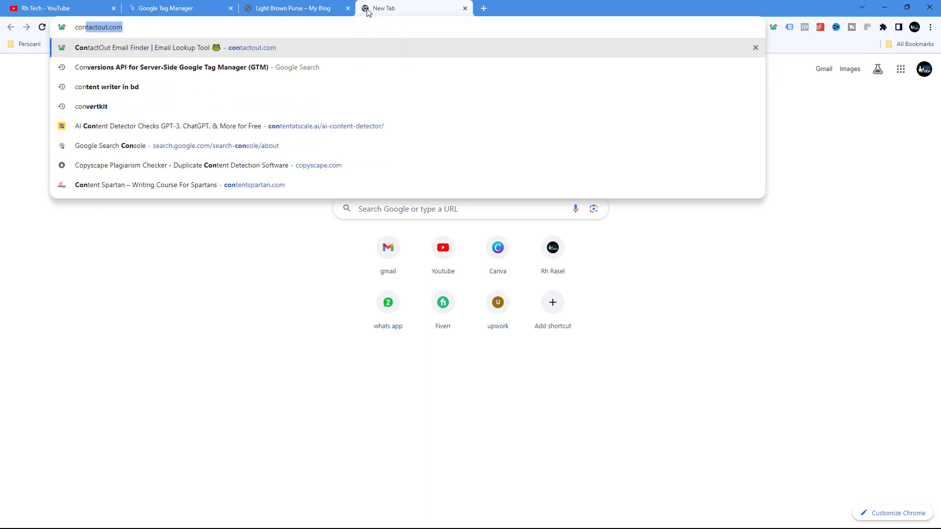
left_click(200, 74)
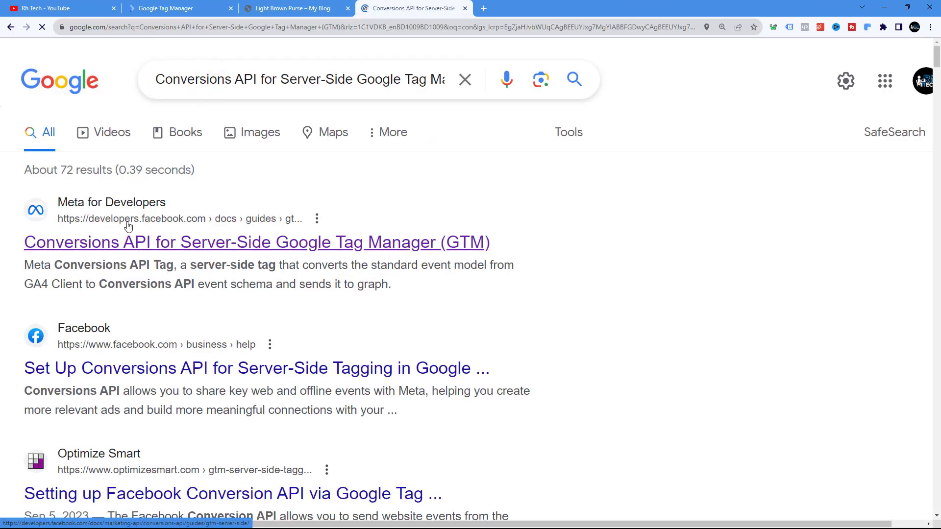
left_click(172, 239)
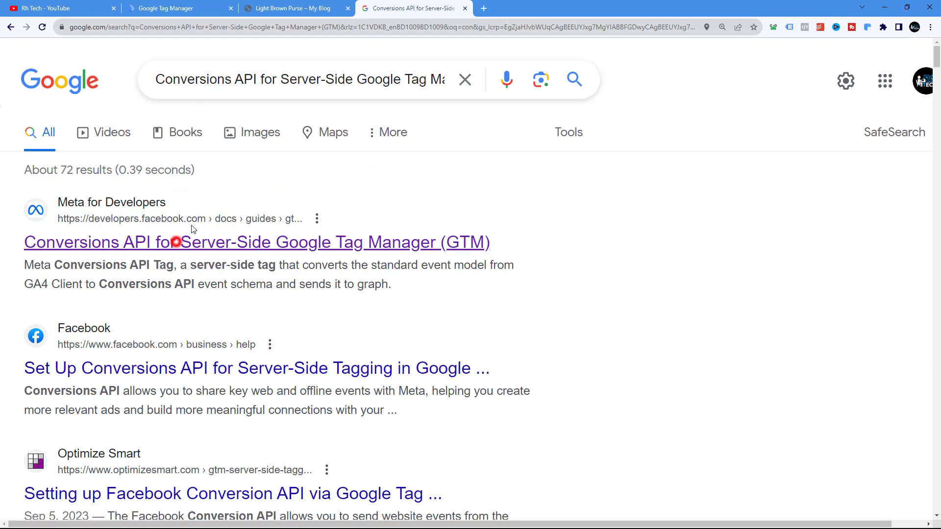
left_click(465, 8)
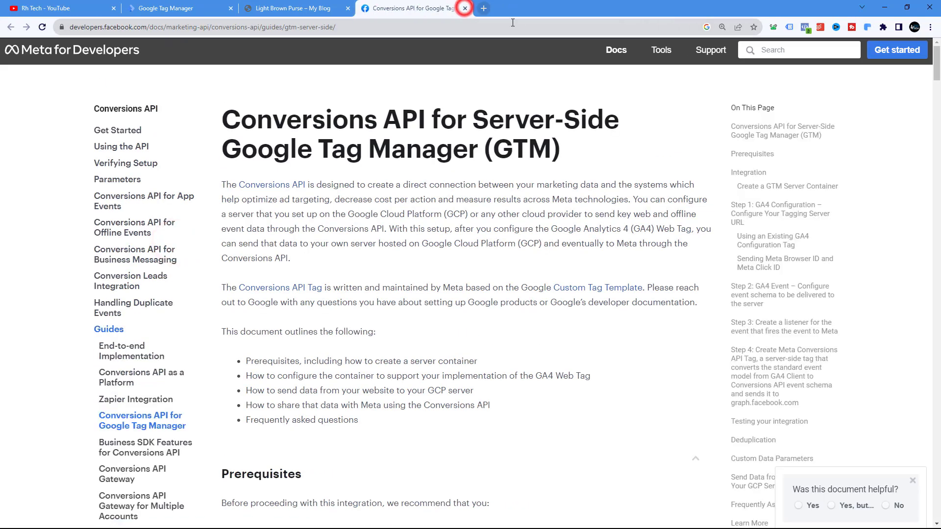
- Copy the Google Analytics event name add_to_cart from the guide's table of standard event names
scroll(521, 231, "down", 20)
scroll(522, 231, "down", 10)
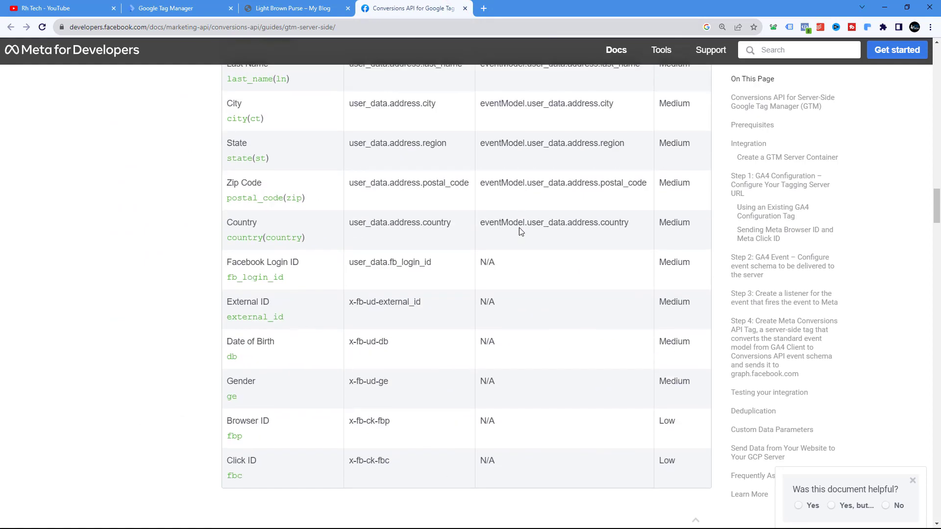
scroll(521, 232, "down", 15)
scroll(521, 231, "up", 5)
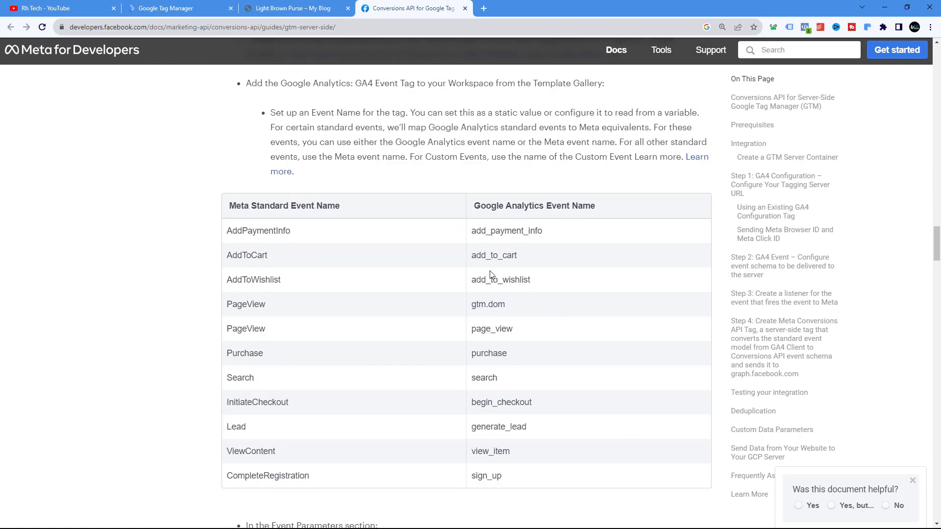
left_click_drag(472, 256, 517, 255)
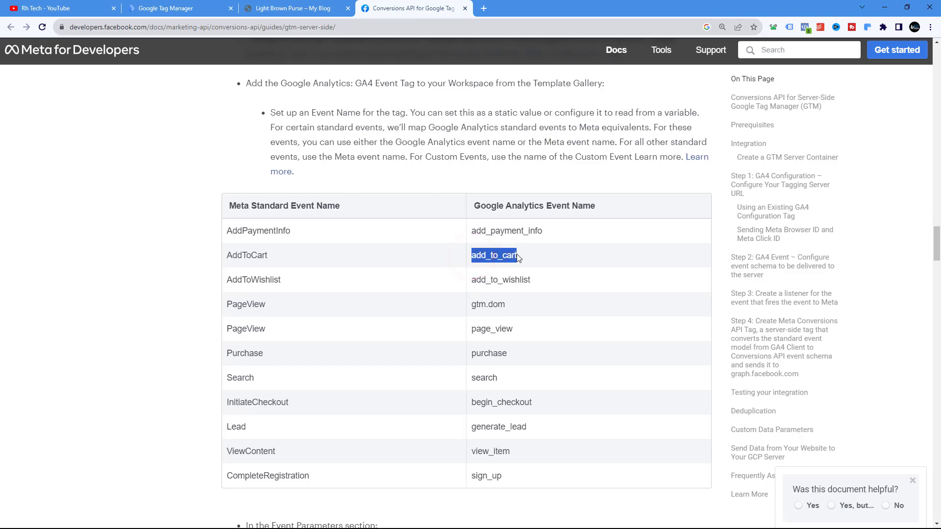
right_click(500, 254)
left_click(519, 257)
- Switch back to Google Tag Manager and replace the GA4 - Add to cart Tag's event name with add_to_cart
left_click(178, 9)
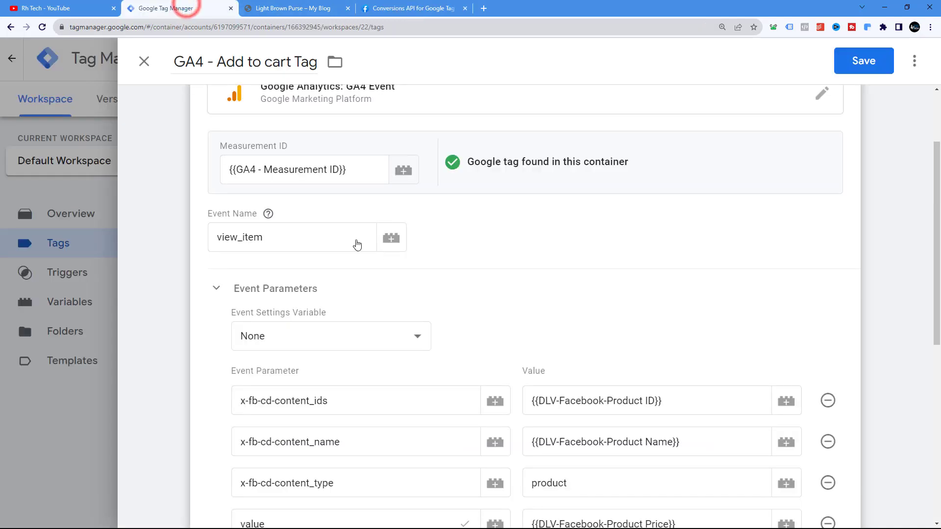
double_click(244, 239)
right_click(243, 238)
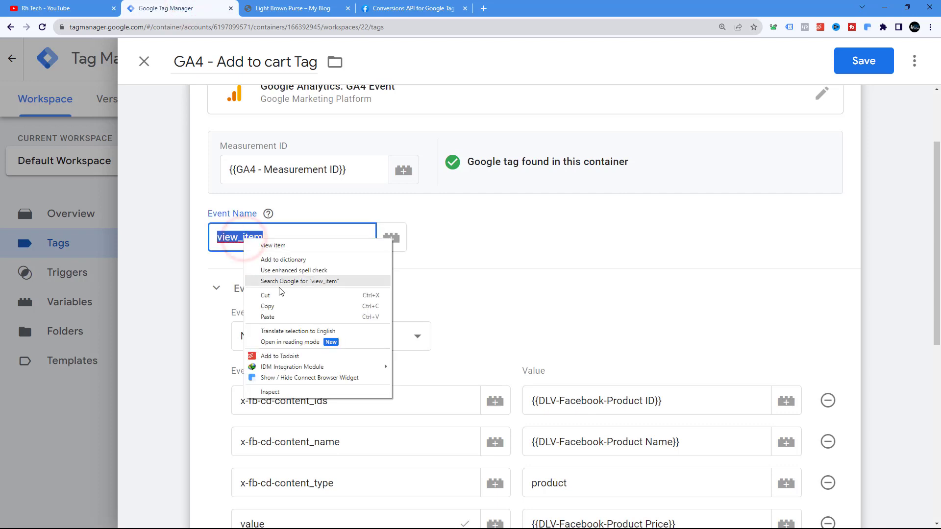
left_click(278, 316)
- Remove the View Content Trigger from the GA4 - Add to cart Tag's firing triggers
scroll(258, 237, "down", 3)
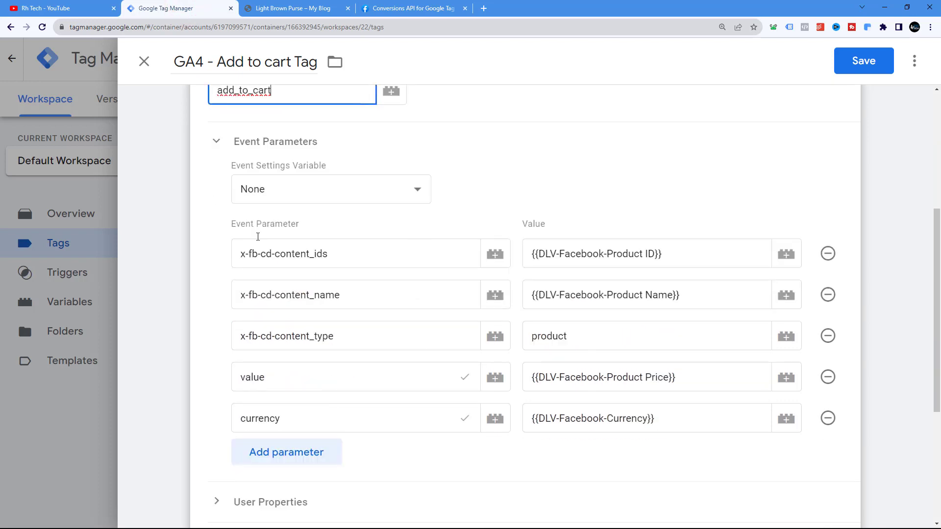
scroll(384, 322, "down", 5)
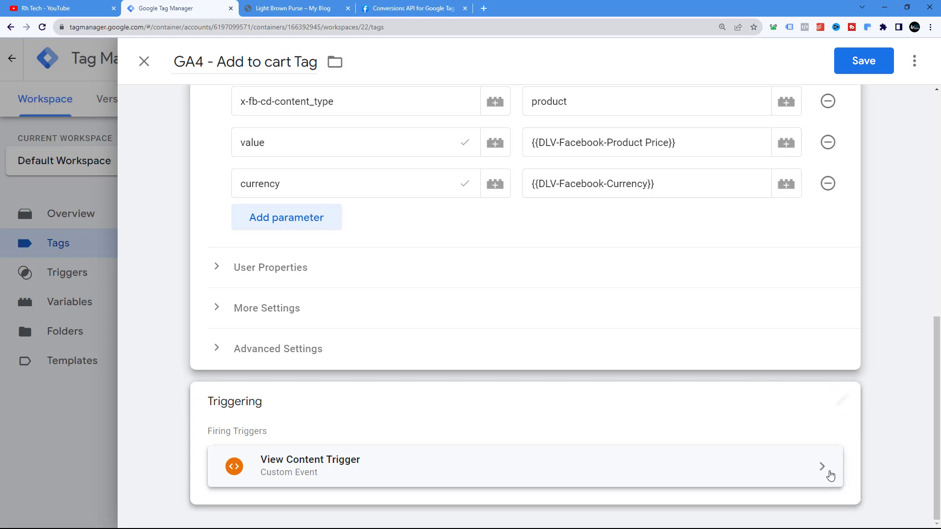
left_click(783, 423)
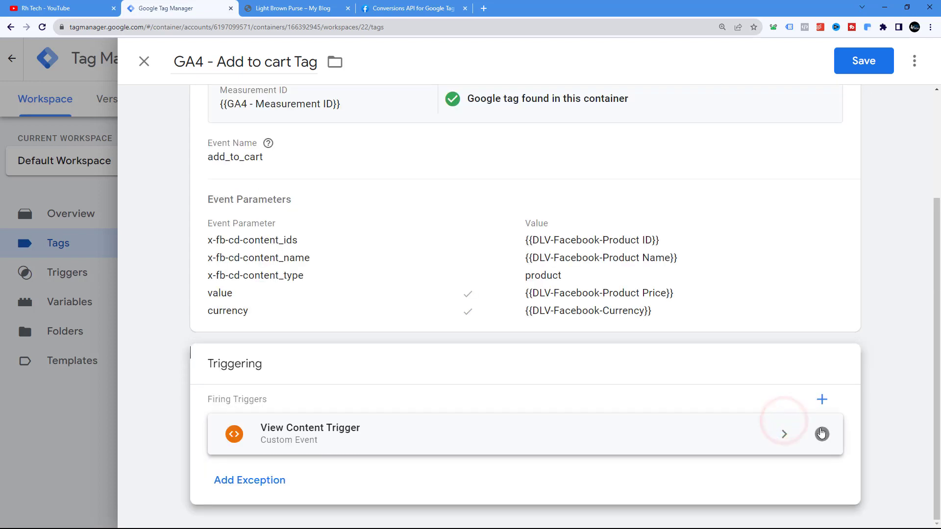
left_click(820, 434)
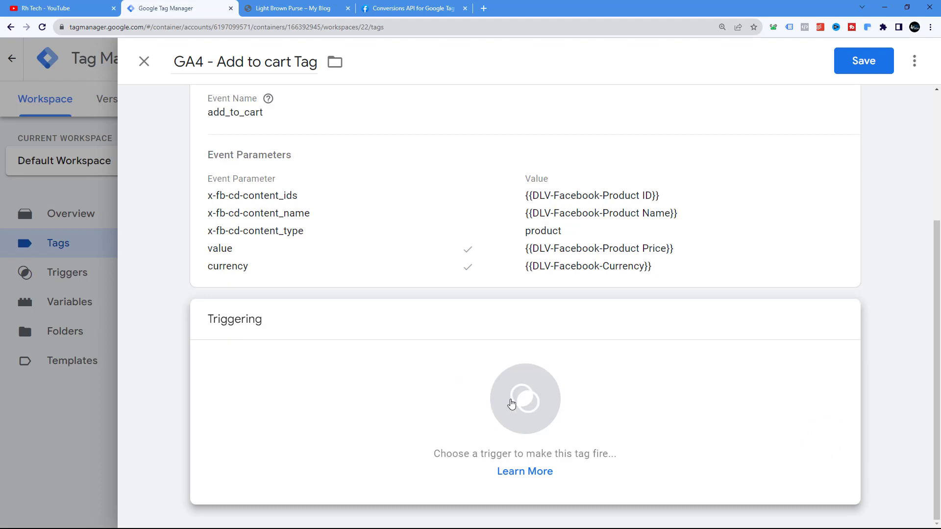
- Assign FB-Add to cart - Trigger as the tag's firing trigger and save the tag
left_click(511, 403)
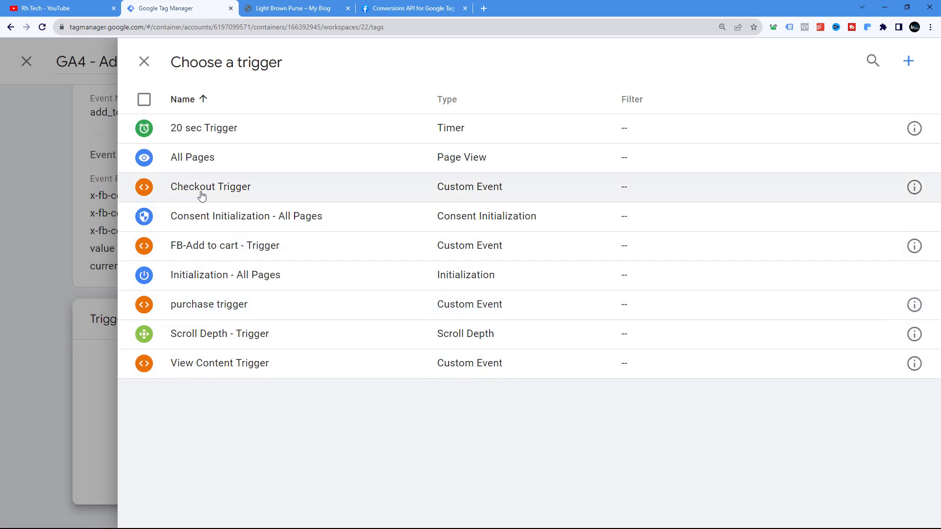
left_click(226, 247)
scroll(351, 311, "up", 3)
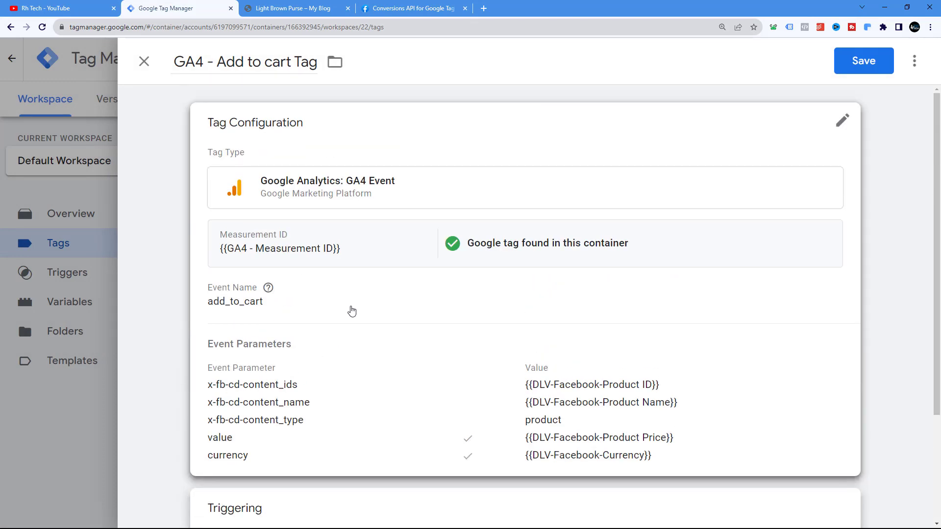
left_click(857, 65)
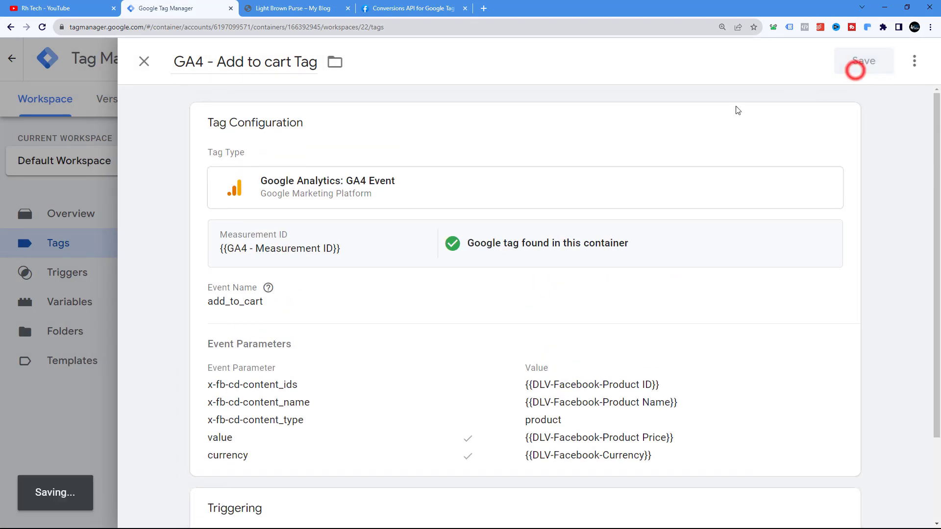
- Look up the Google Analytics event name for InitiateCheckout in the Meta guide's event table
left_click(409, 9)
left_click(260, 7)
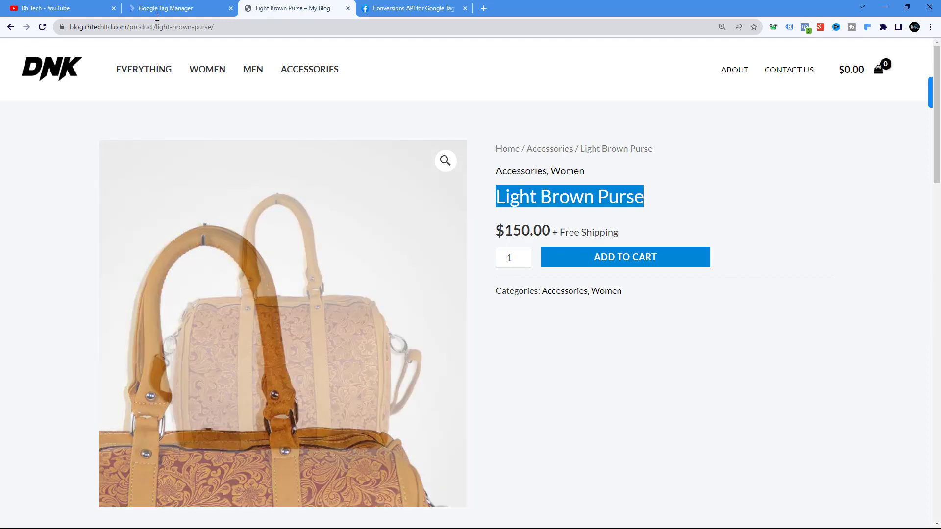
left_click(394, 8)
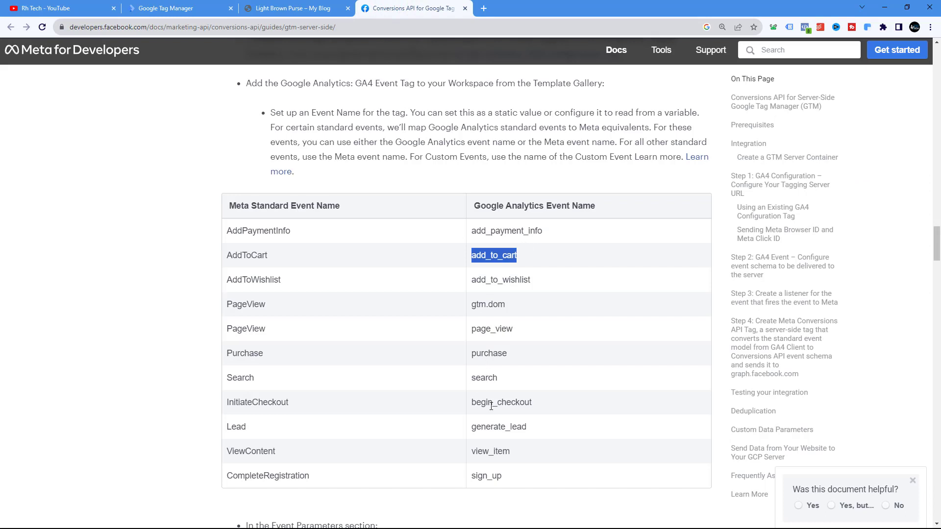
left_click_drag(471, 401, 550, 407)
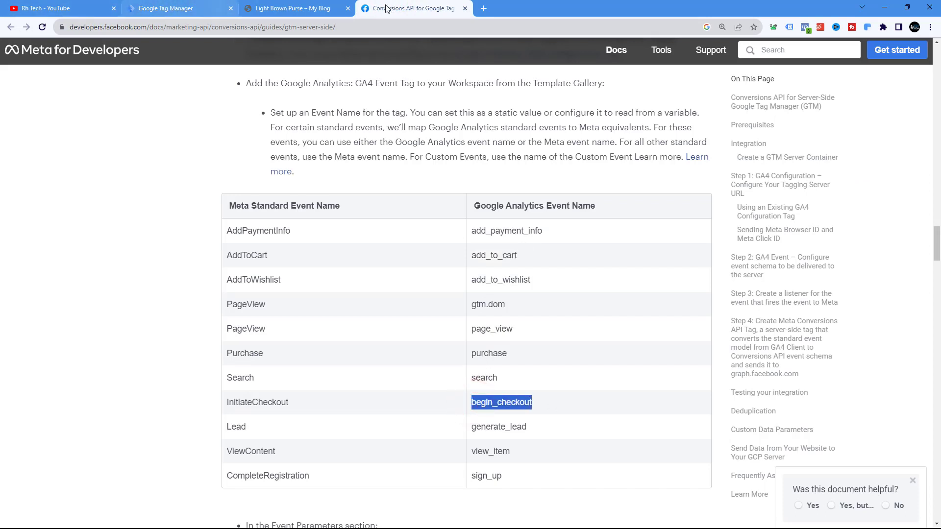
left_click(193, 8)
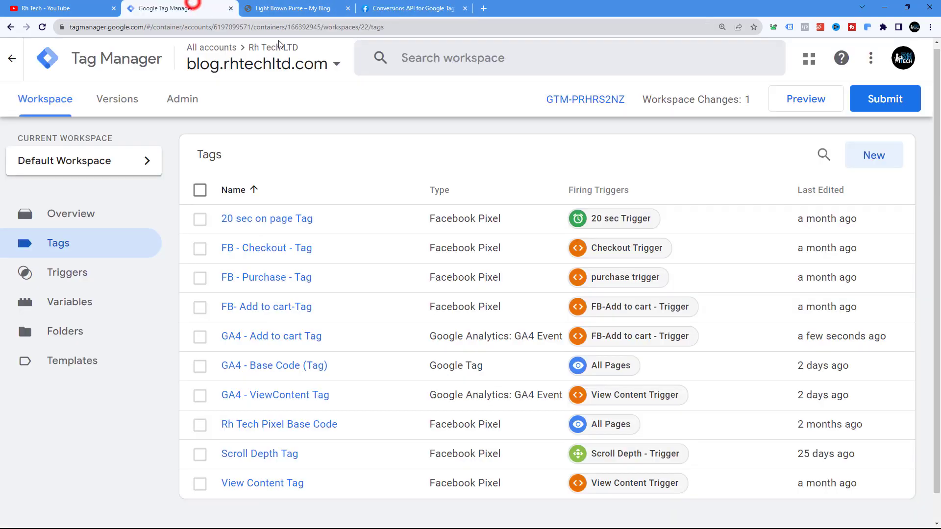
left_click(873, 166)
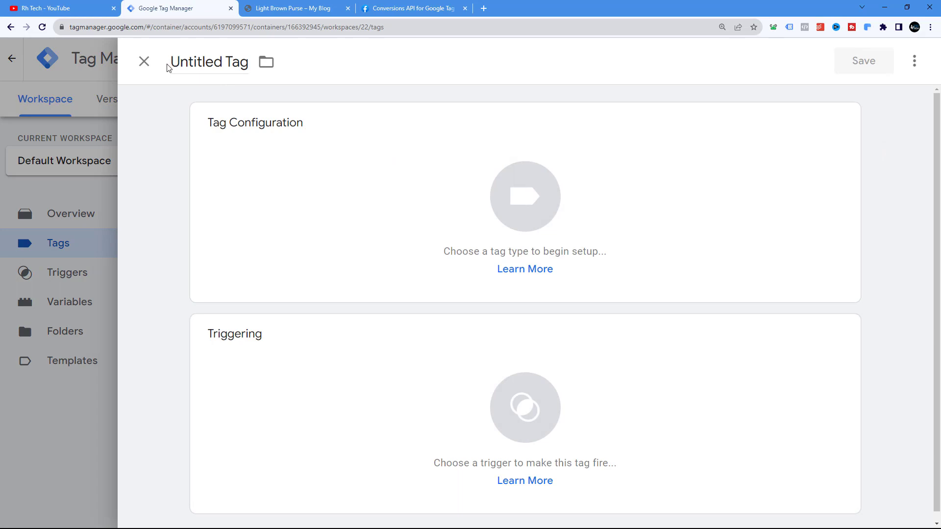
left_click(144, 60)
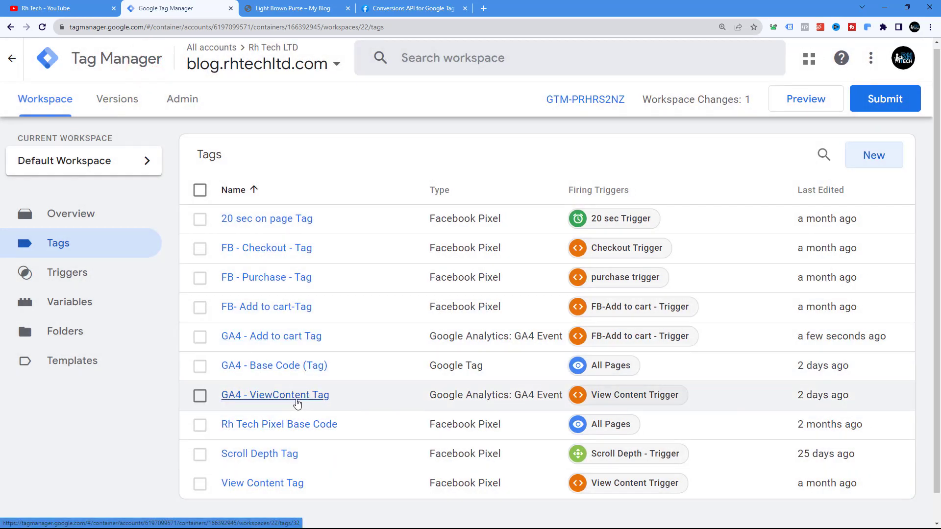
- Copy the full name of the GA4 - Add to cart Tag and close the tag
left_click(294, 337)
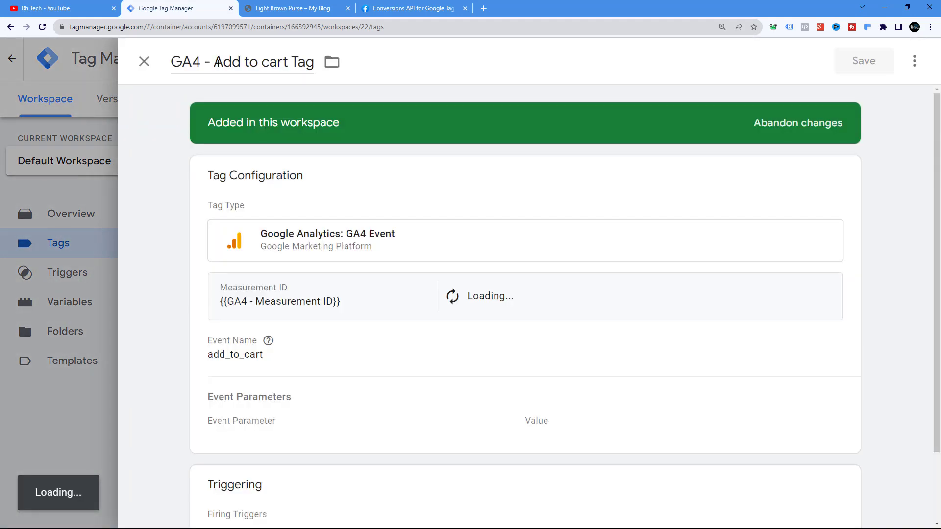
left_click(225, 60)
right_click(228, 63)
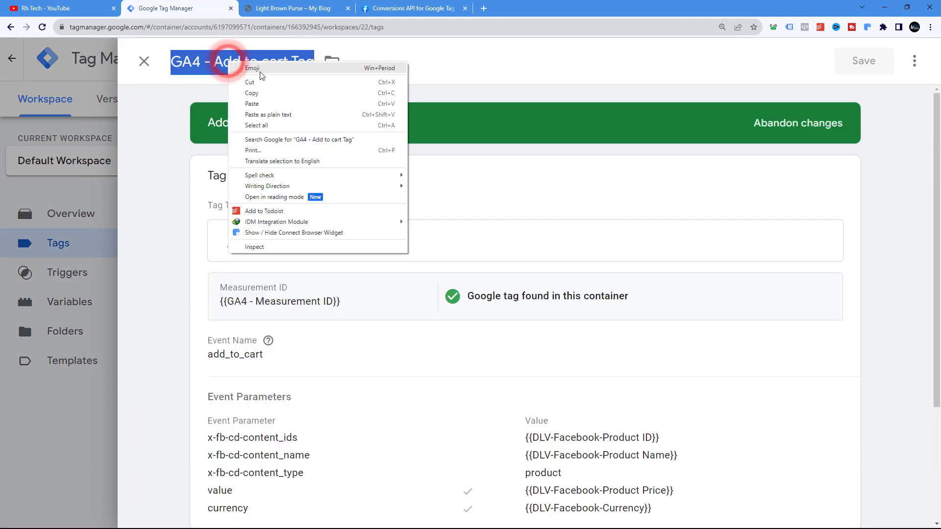
left_click(251, 93)
left_click(144, 61)
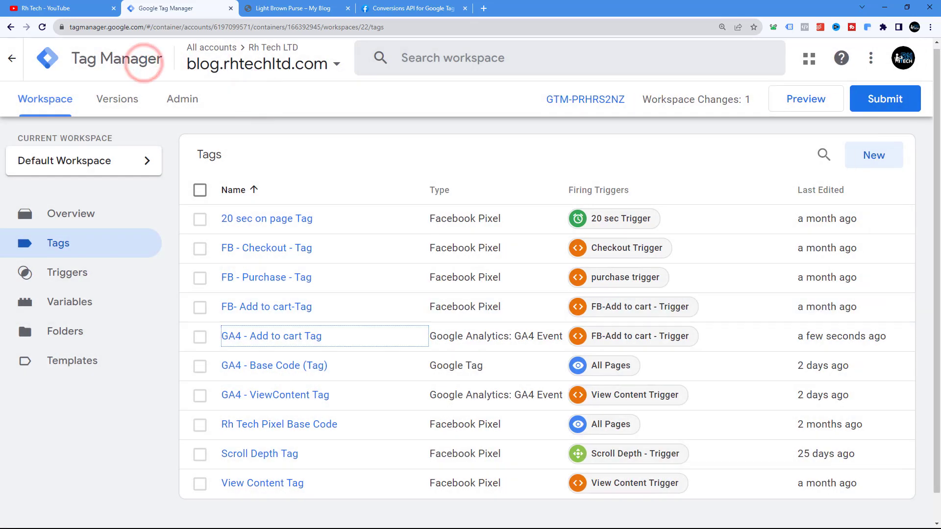
- Create a new tag and name it "GA4 - Checkout Tag", reusing the copied tag name
left_click(873, 156)
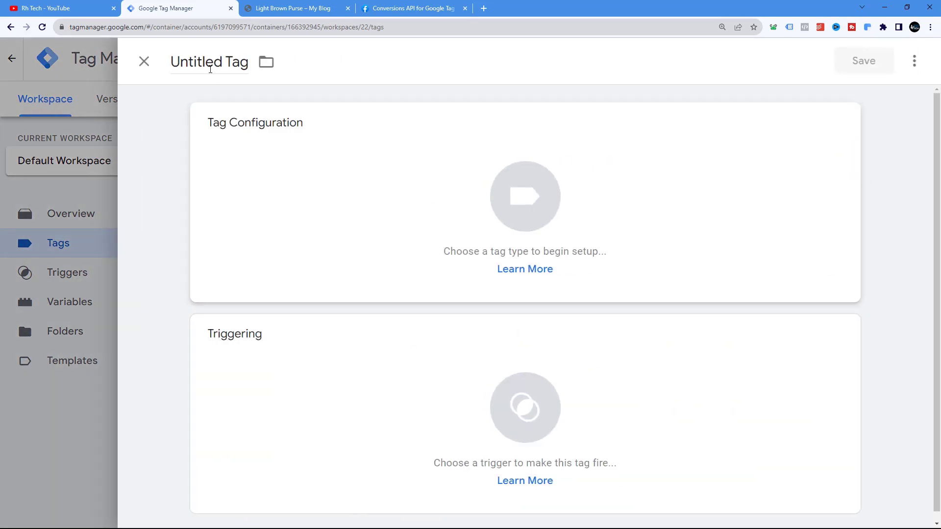
left_click(210, 67)
right_click(205, 63)
left_click(215, 63)
right_click(221, 63)
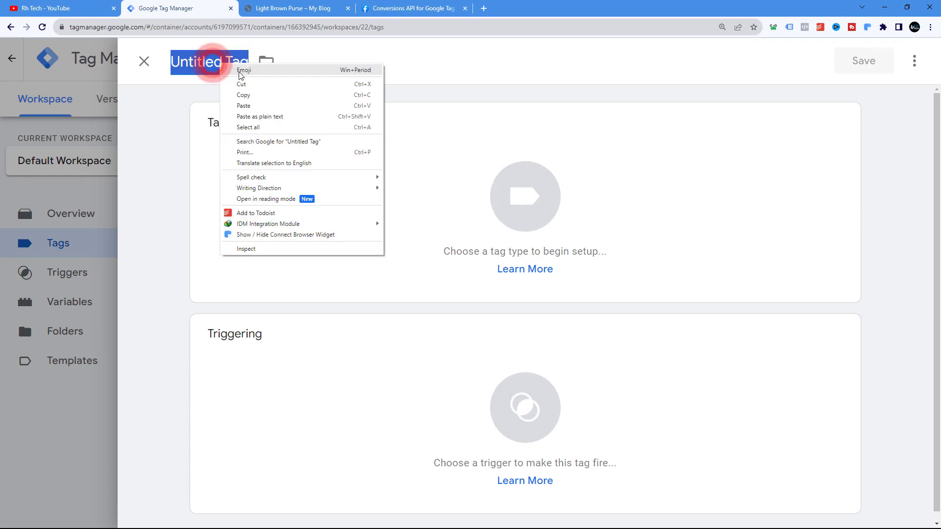
left_click(251, 105)
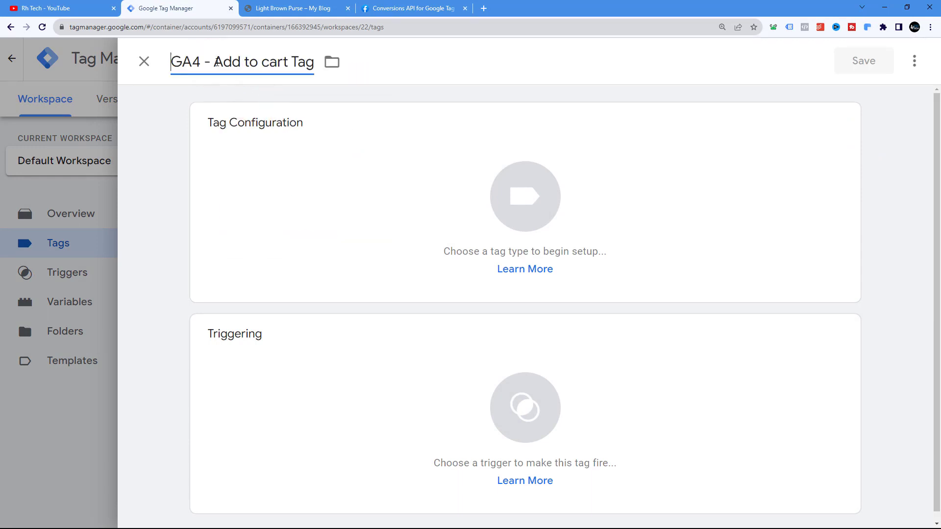
left_click_drag(216, 63, 290, 63)
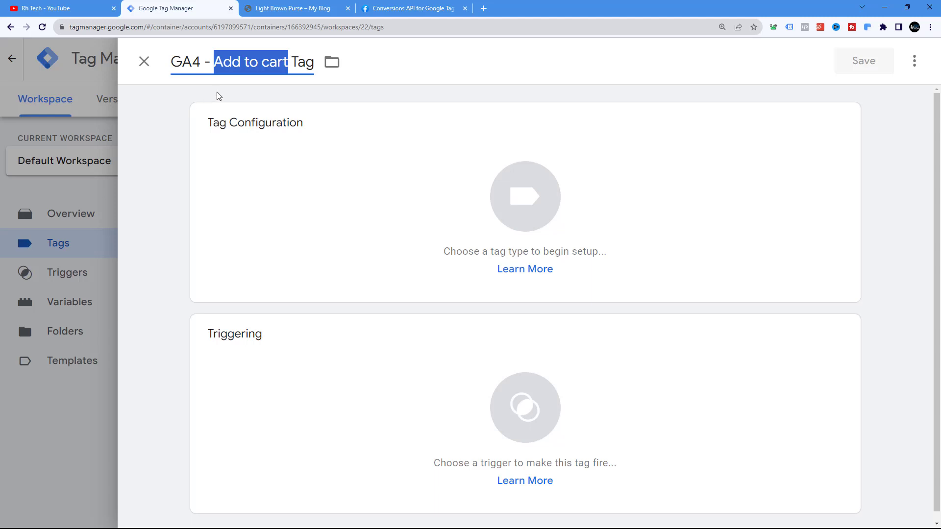
type("Checkout")
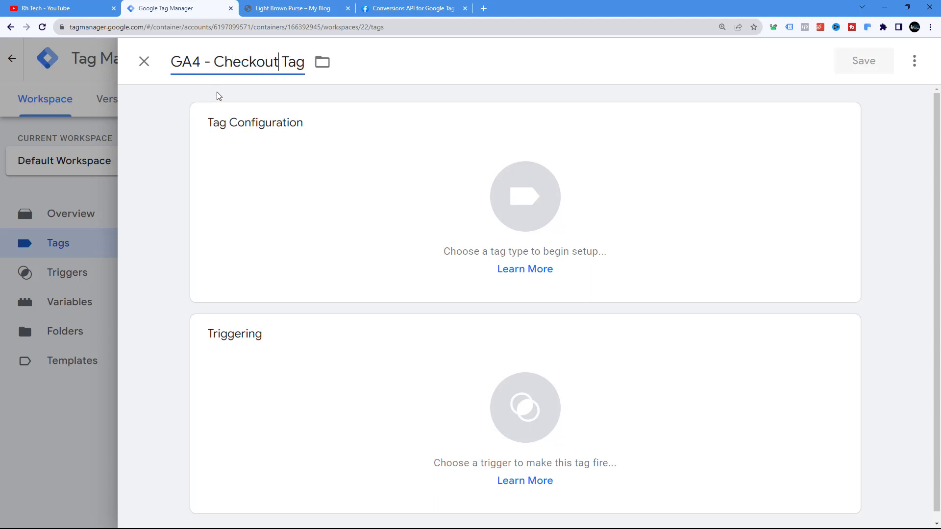
- Set the GA4 - Checkout Tag's type to Google Analytics: GA4 Event
left_click(343, 133)
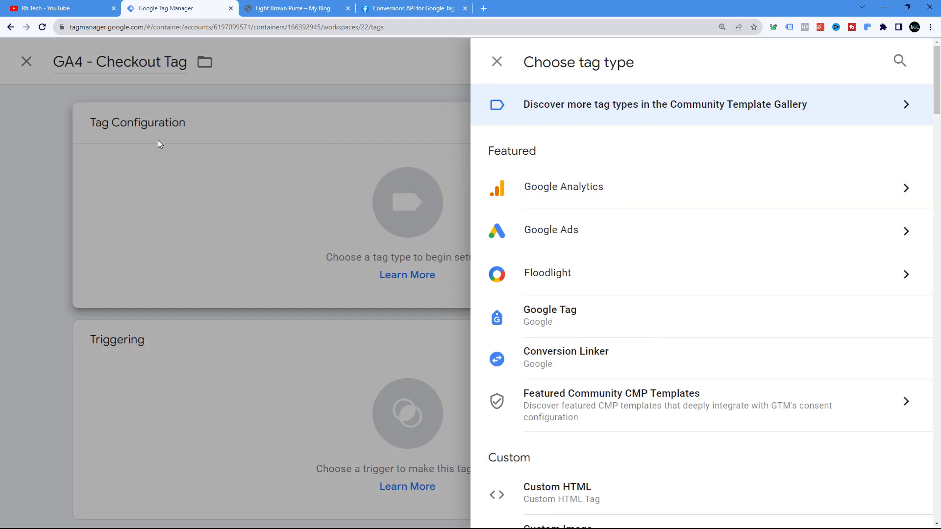
left_click(640, 198)
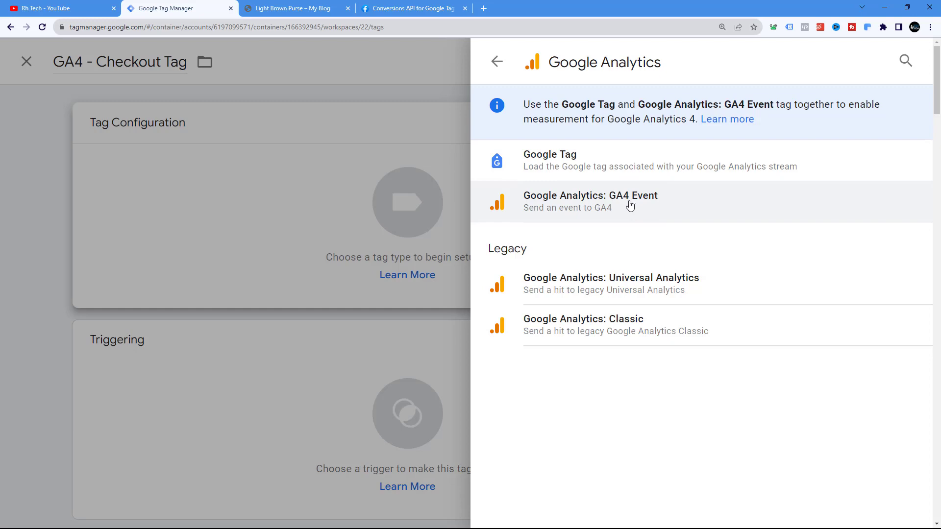
left_click(638, 201)
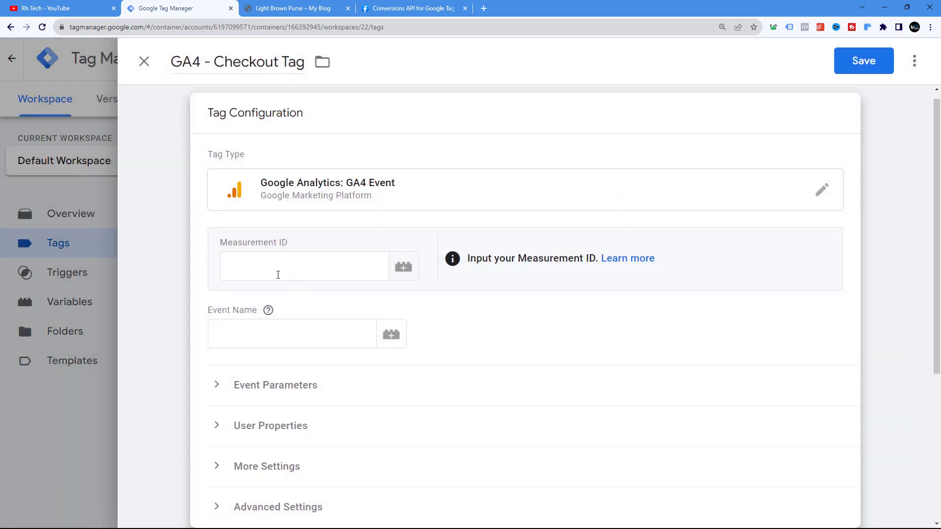
- Set the checkout tag's Measurement ID to the GA4 - Measurement ID variable
left_click(265, 265)
left_click(403, 267)
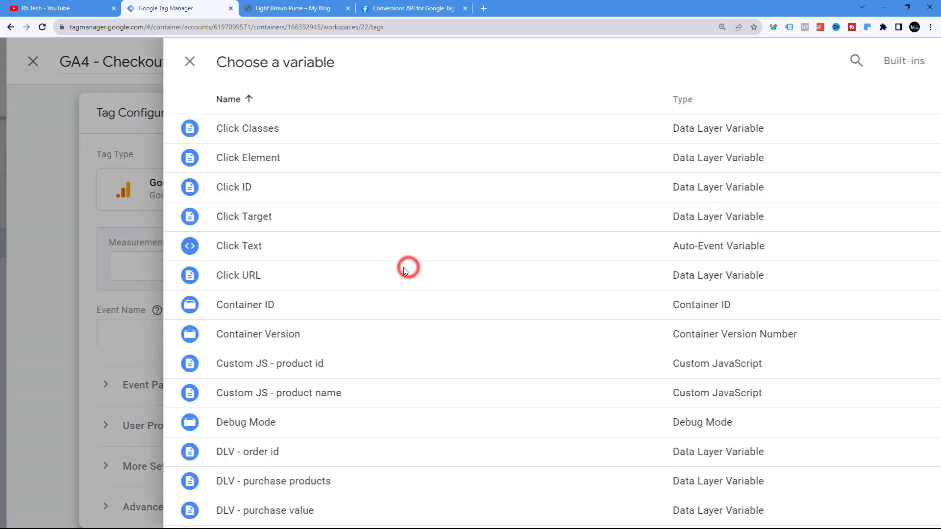
scroll(383, 313, "down", 8)
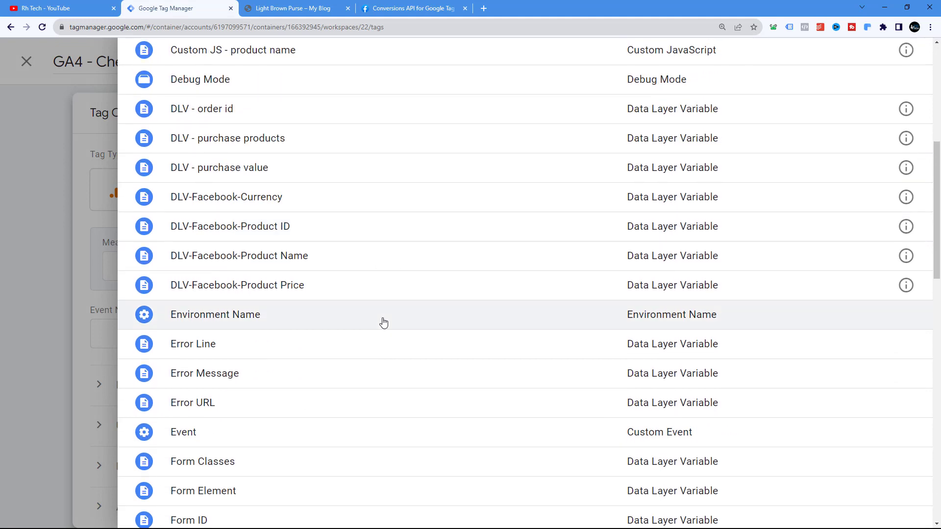
scroll(384, 323, "down", 5)
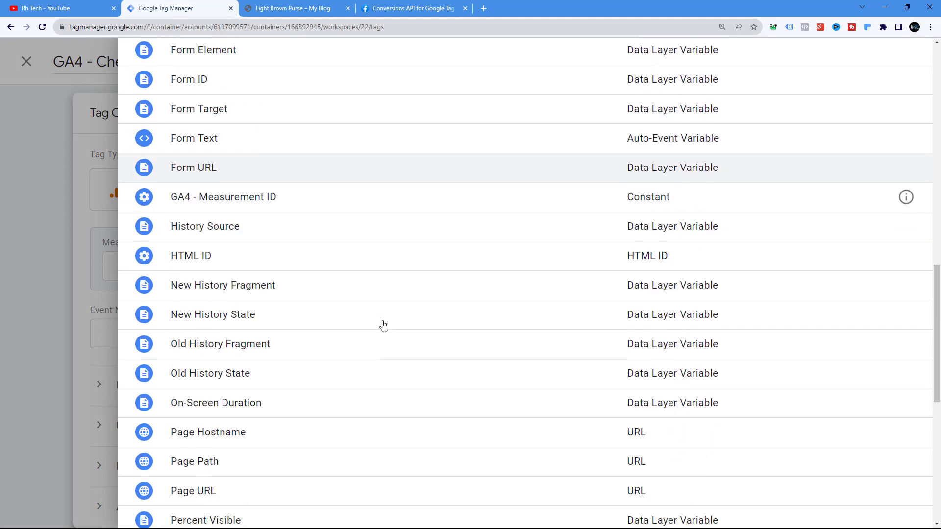
scroll(384, 324, "up", 9)
scroll(382, 324, "up", 6)
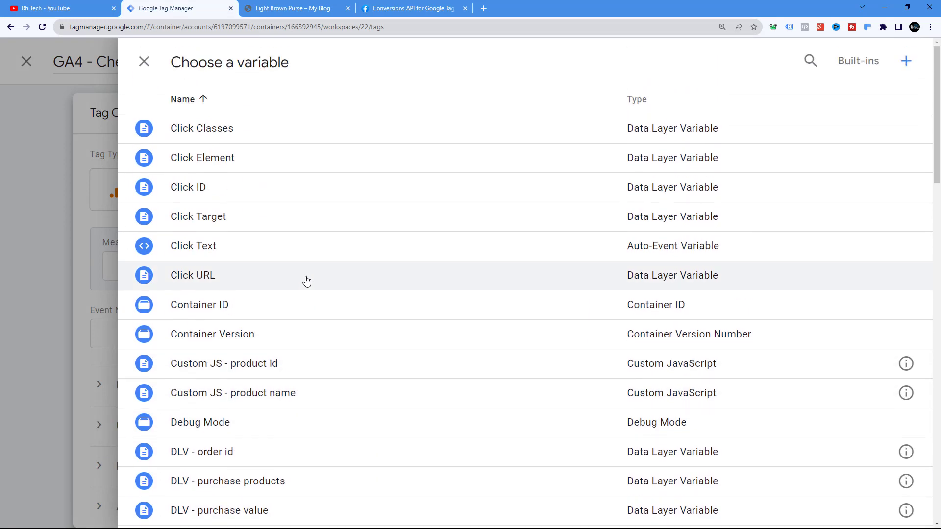
scroll(308, 283, "down", 7)
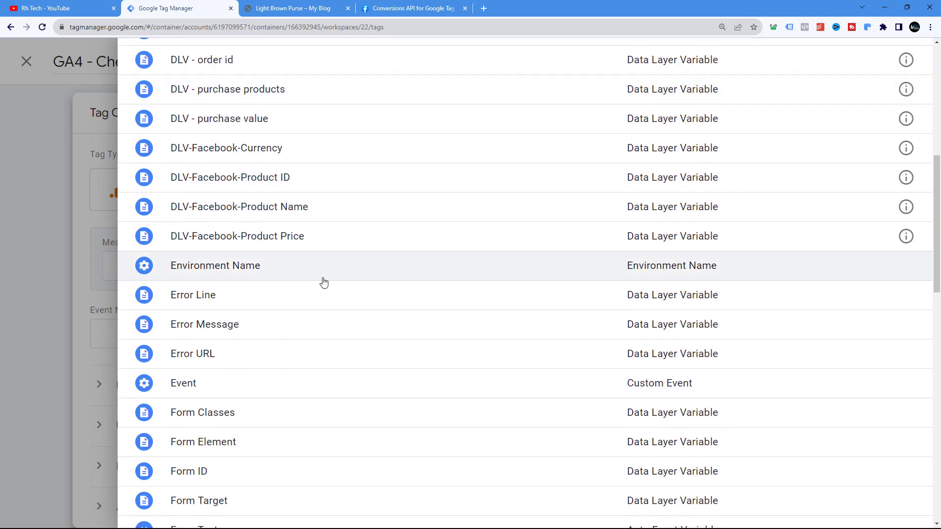
scroll(305, 282, "down", 5)
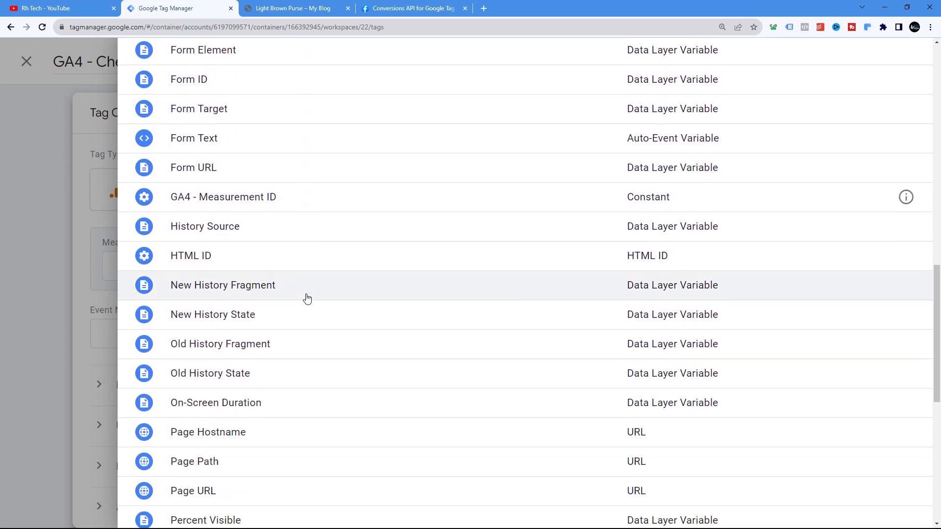
scroll(308, 299, "up", 1)
left_click(244, 293)
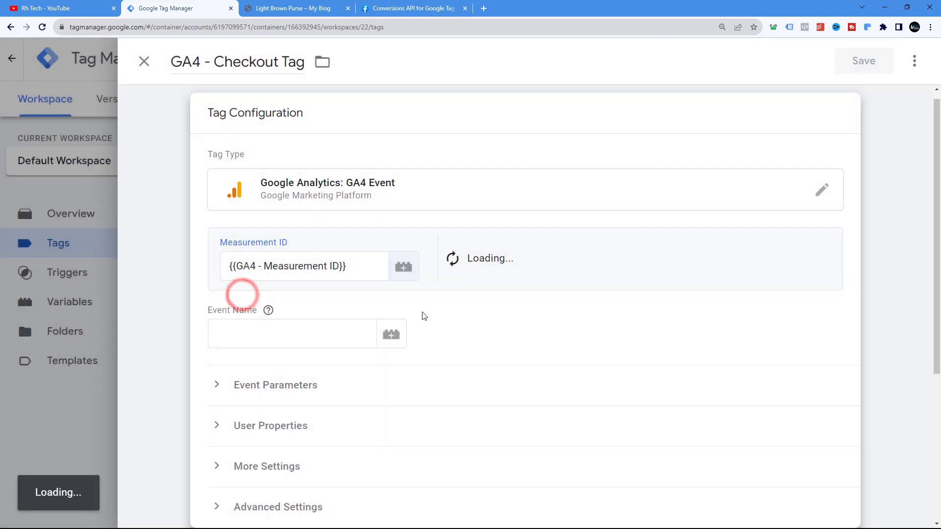
- Copy begin_checkout from the Meta guide's event table and use it as the checkout tag's event name
scroll(406, 321, "down", 3)
left_click(243, 184)
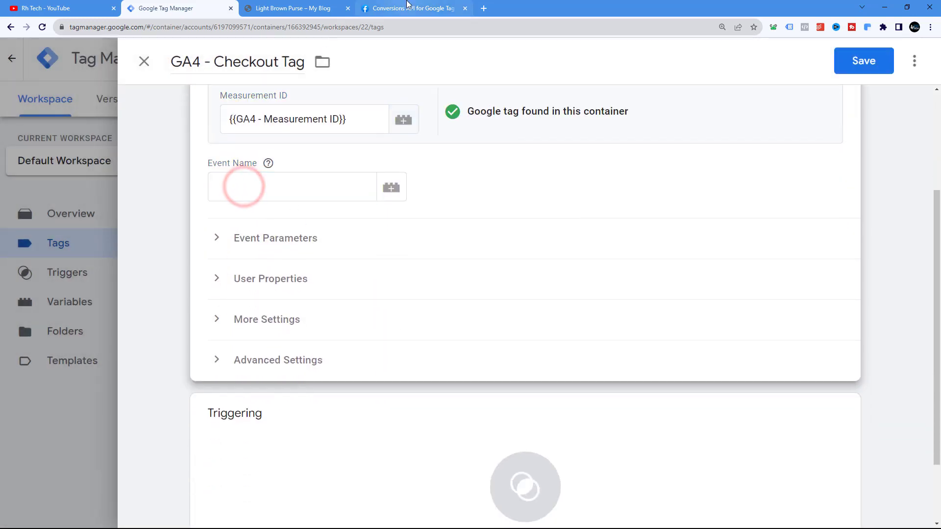
left_click(436, 13)
right_click(490, 400)
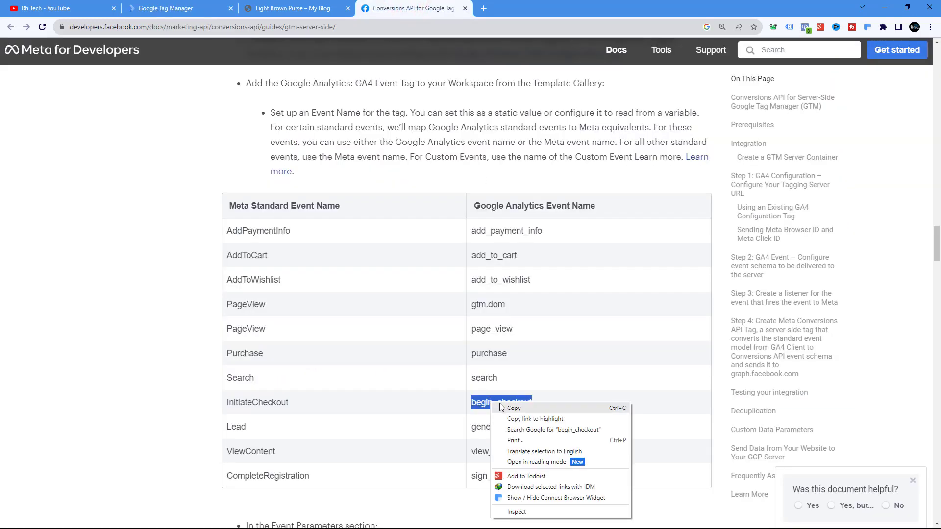
left_click(505, 411)
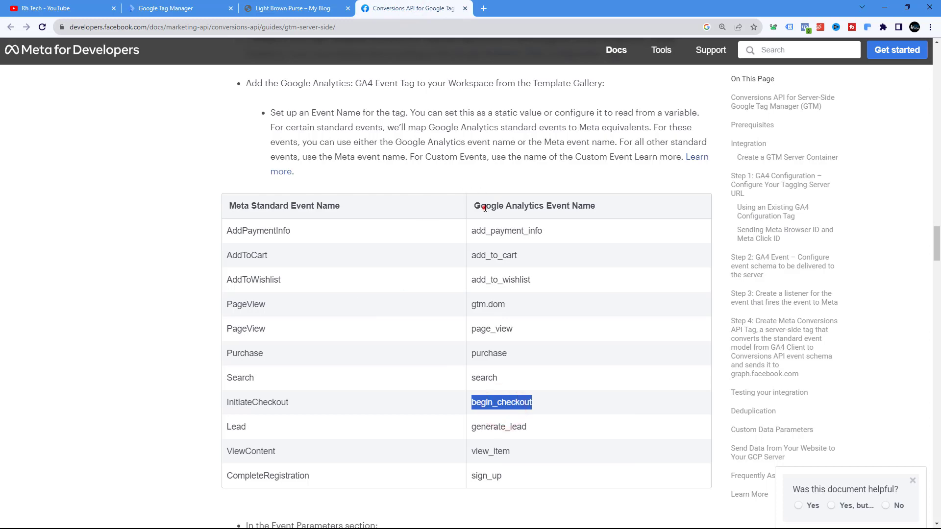
left_click_drag(485, 208, 568, 206)
left_click(257, 7)
left_click(166, 6)
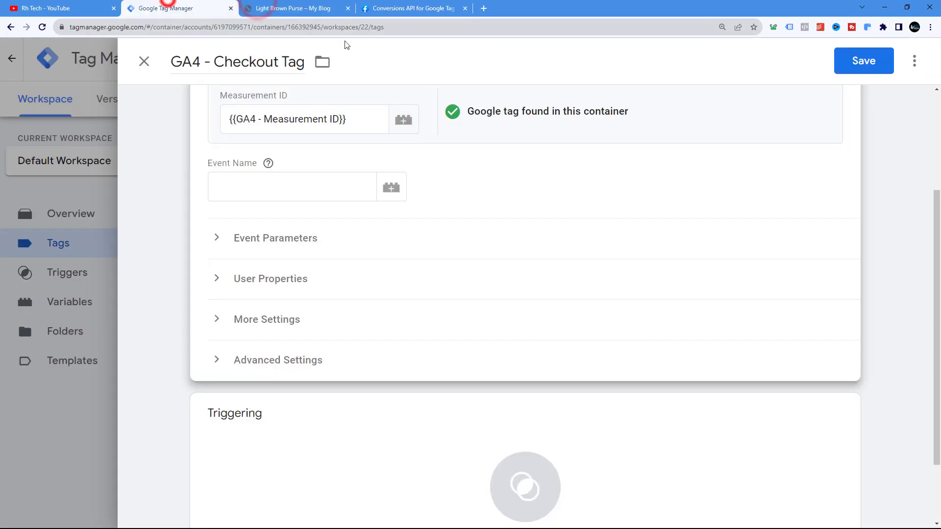
right_click(310, 185)
left_click(318, 254)
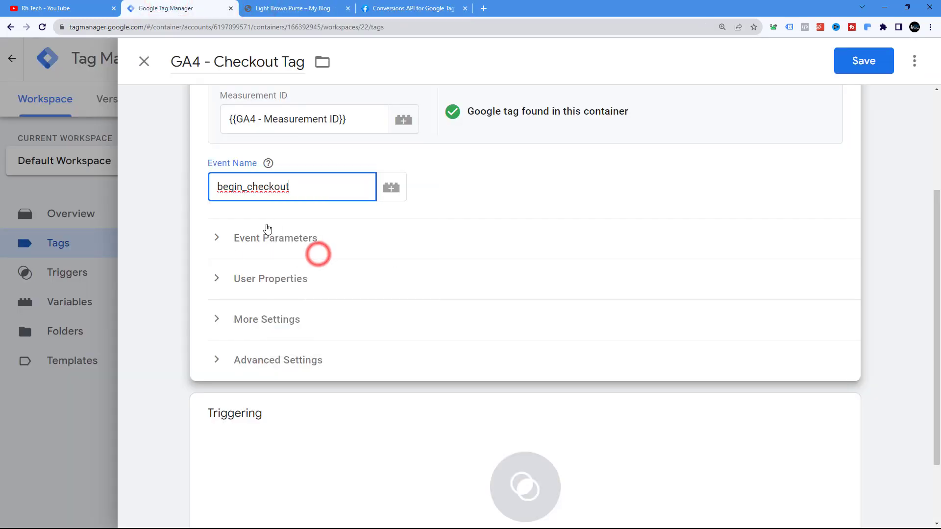
- Expand the checkout tag's event parameters and add five empty parameter rows
left_click(217, 237)
scroll(258, 259, "down", 2)
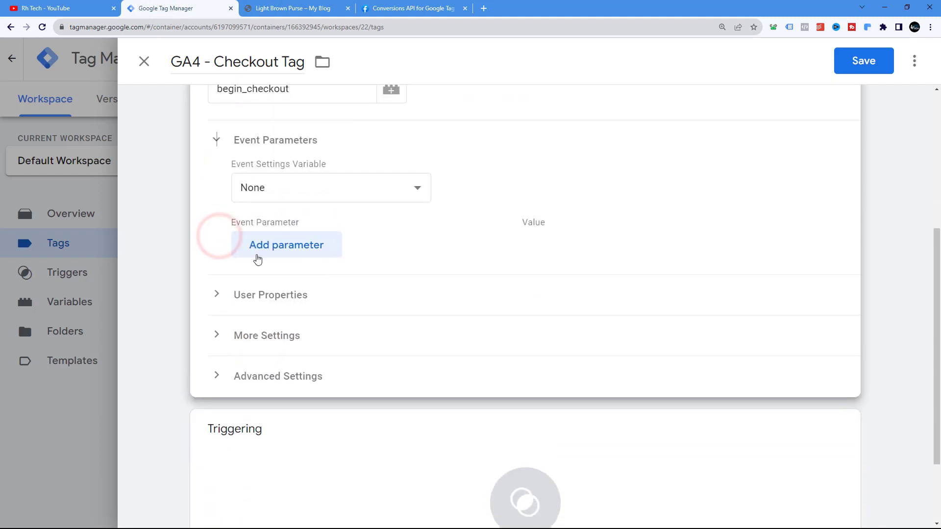
left_click(255, 246)
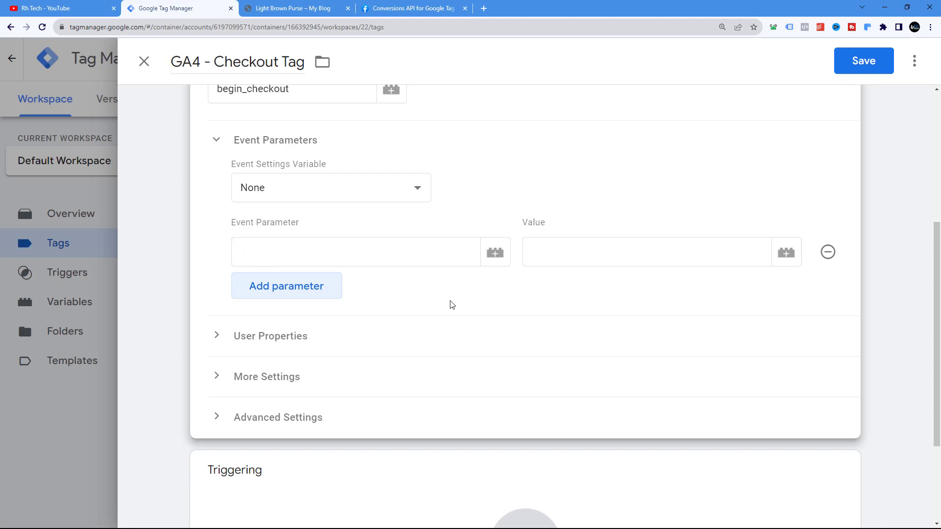
left_click(313, 287)
left_click(296, 325)
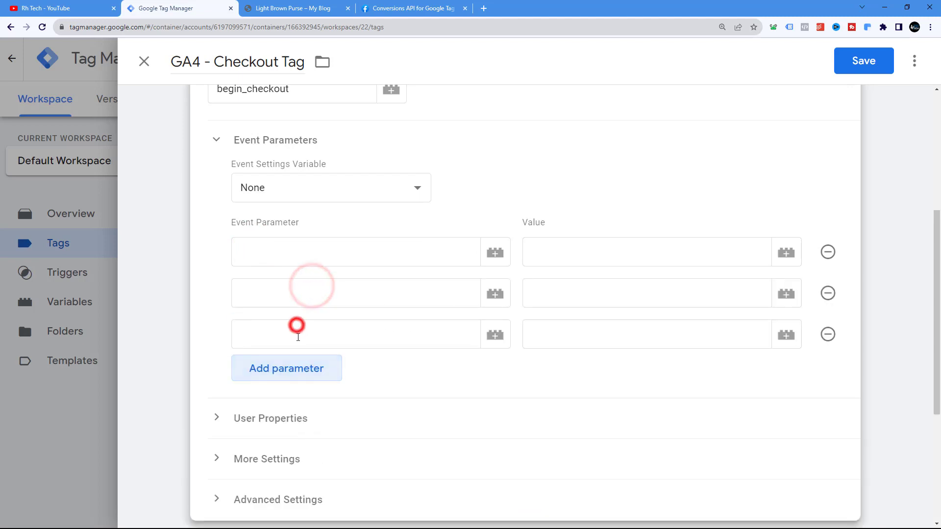
left_click(292, 363)
scroll(284, 300, "down", 3)
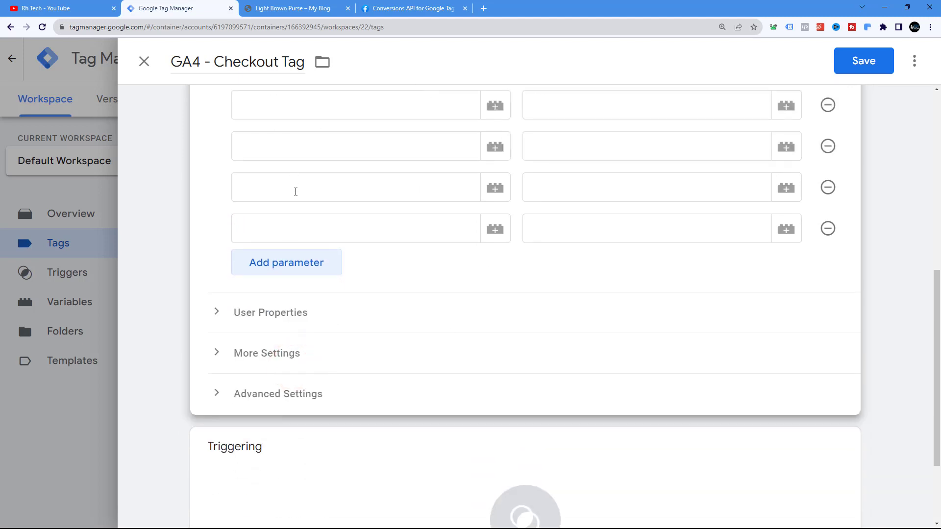
scroll(294, 191, "up", 2)
left_click(310, 366)
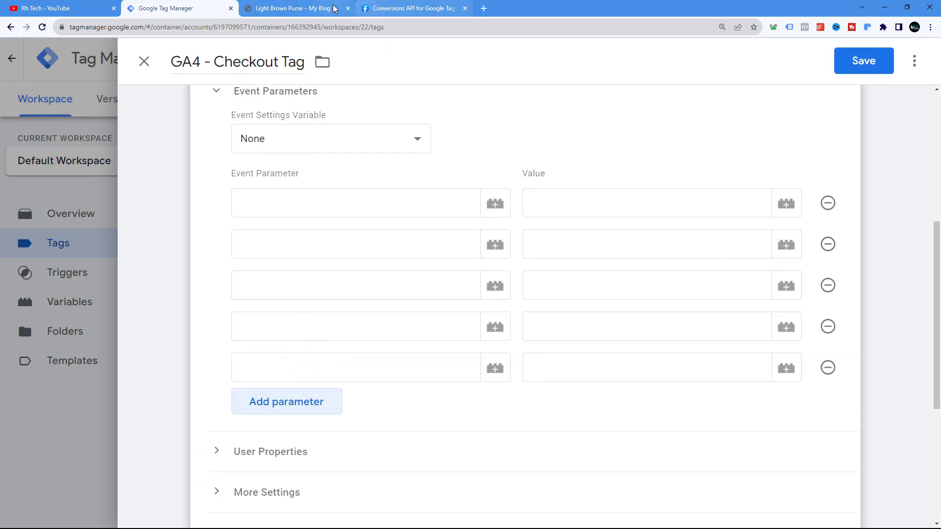
- Copy x-fb-cd-content_type from the Meta guide's custom data parameter table into the checkout tag's first event parameter name
left_click(400, 8)
scroll(523, 323, "down", 20)
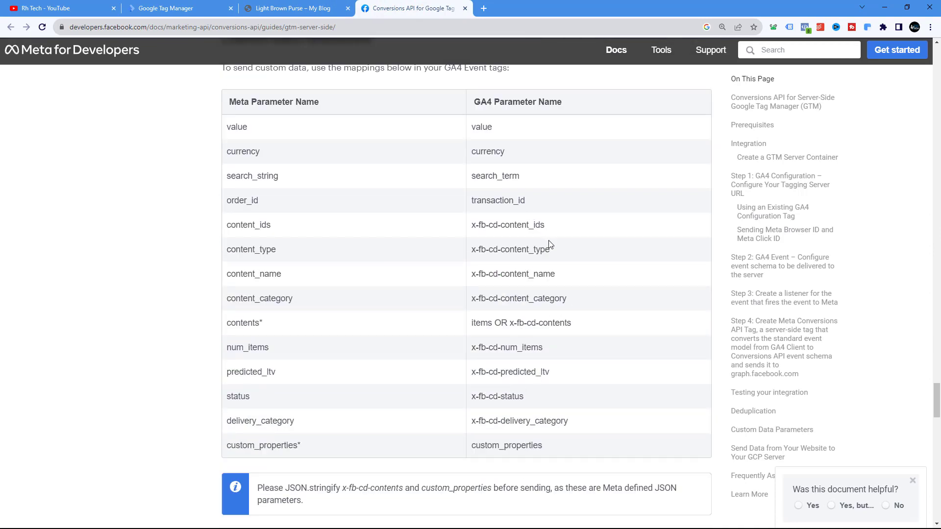
triple_click(527, 252)
right_click(538, 258)
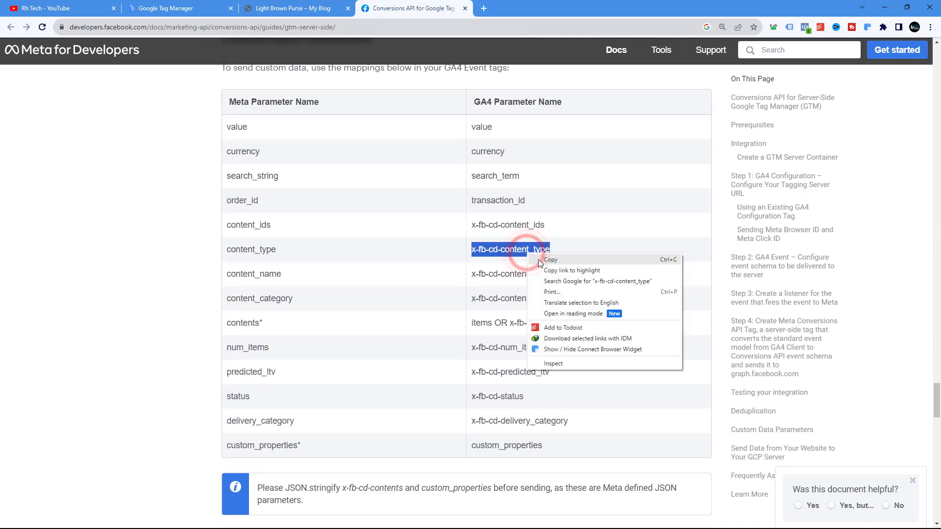
left_click(558, 263)
left_click(275, 7)
left_click(183, 8)
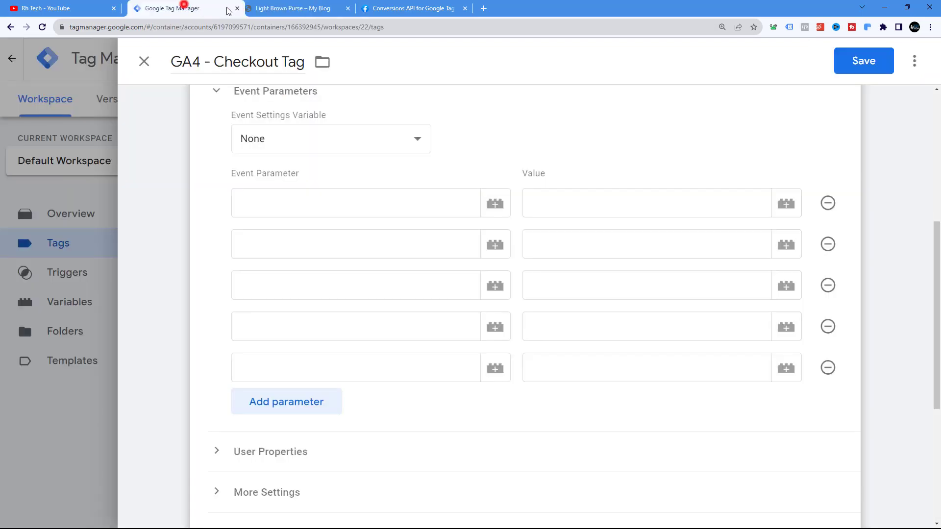
left_click_drag(184, 8, 427, 10)
left_click(270, 203)
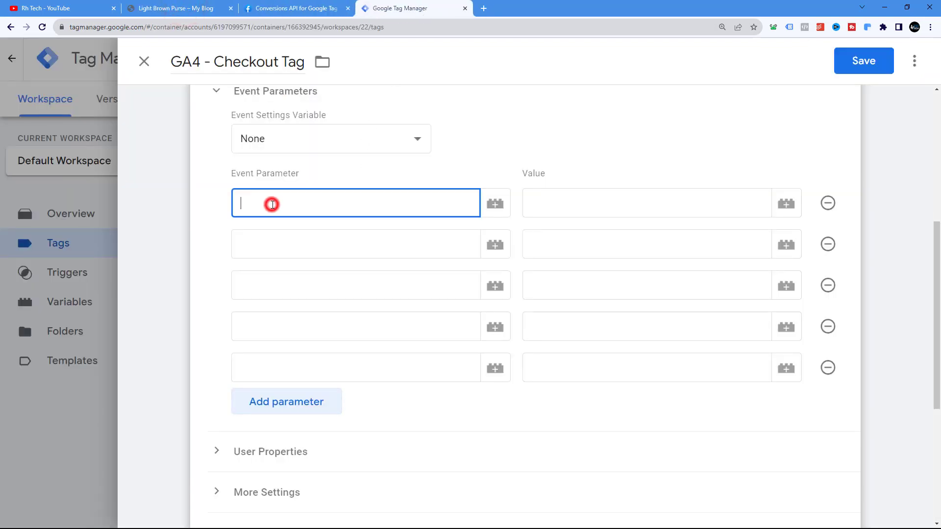
right_click(269, 201)
left_click(316, 274)
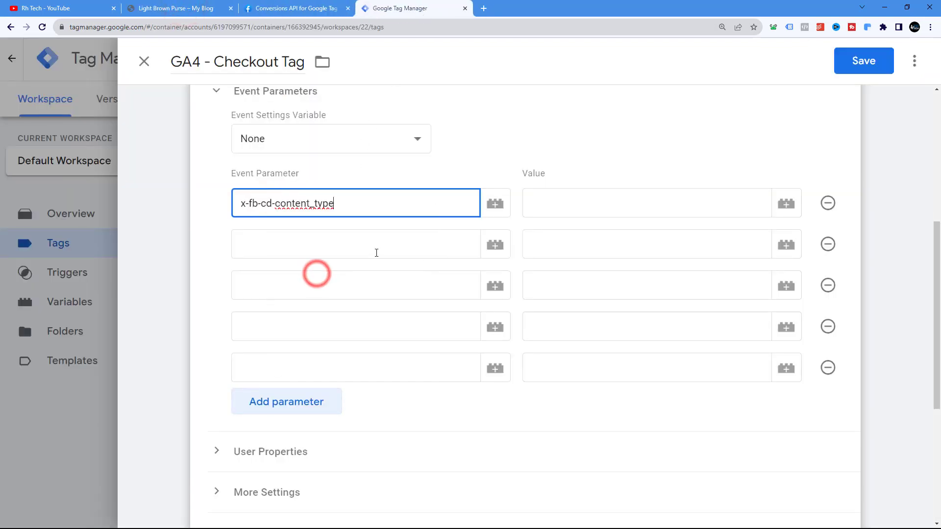
- Copy x-fb-cd-content_name from the Meta guide into the second event parameter name of the checkout tag
left_click(297, 7)
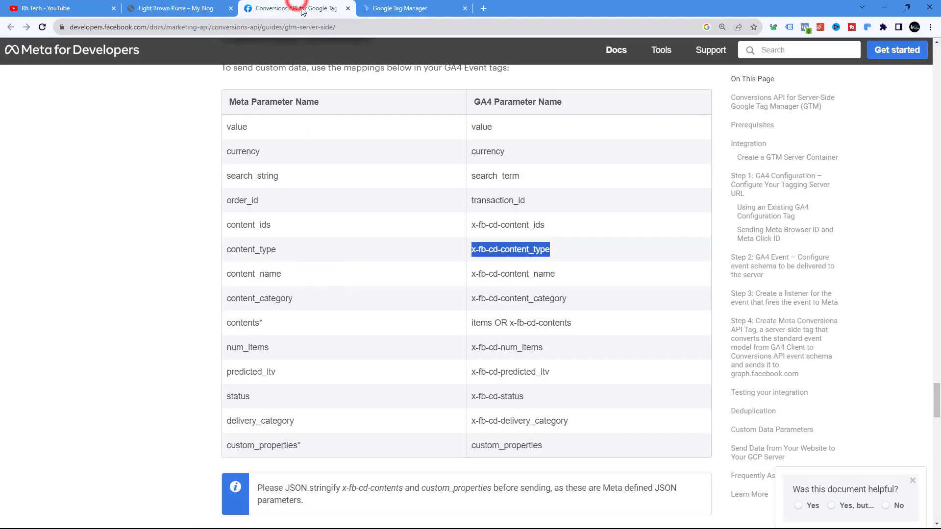
triple_click(539, 276)
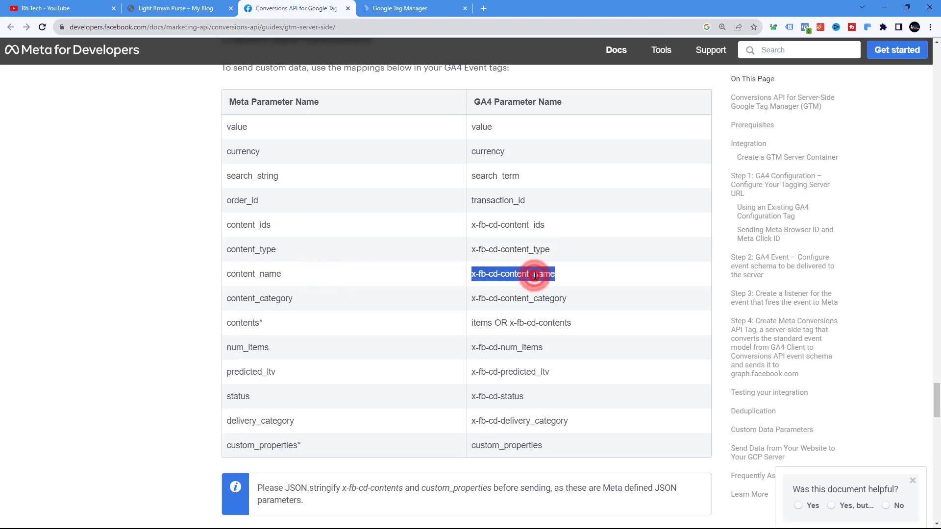
right_click(543, 277)
left_click(545, 281)
left_click(402, 9)
left_click(300, 242)
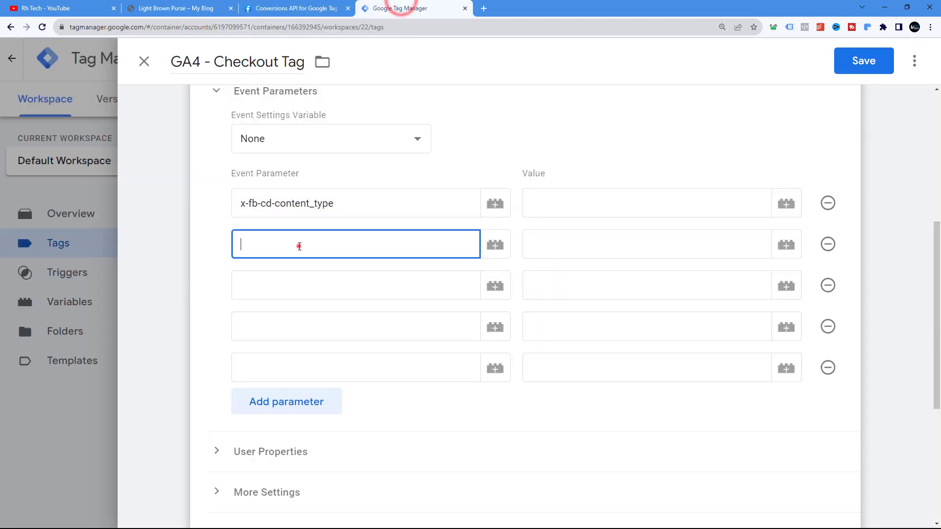
right_click(298, 244)
left_click(323, 314)
- Copy x-fb-cd-content_ids from the Meta guide into the third event parameter name of the checkout tag
left_click(296, 7)
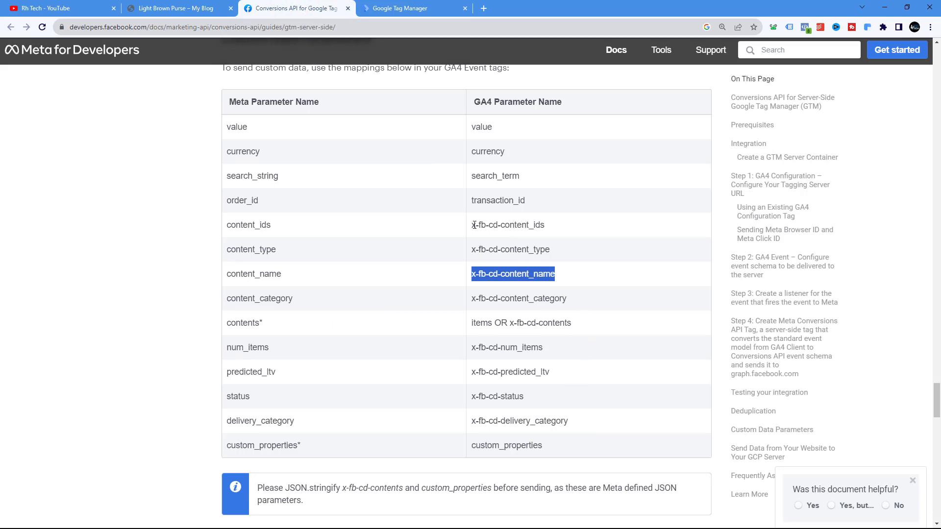
left_click_drag(474, 227, 557, 229)
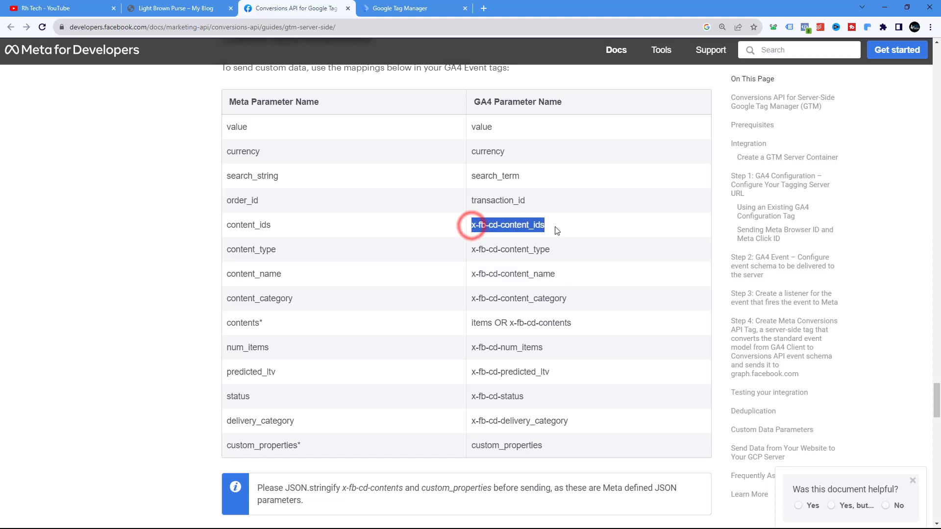
right_click(533, 230)
left_click(533, 230)
left_click(400, 8)
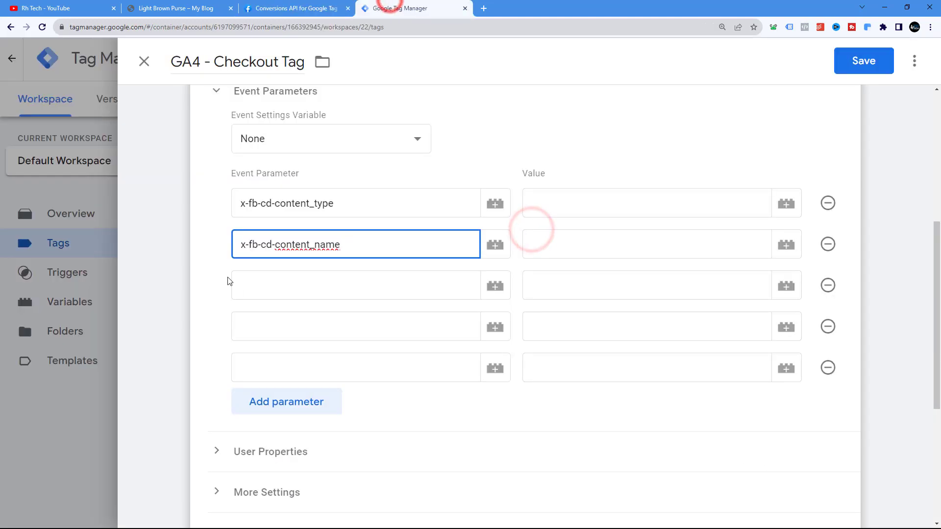
left_click(269, 284)
right_click(269, 284)
left_click(325, 352)
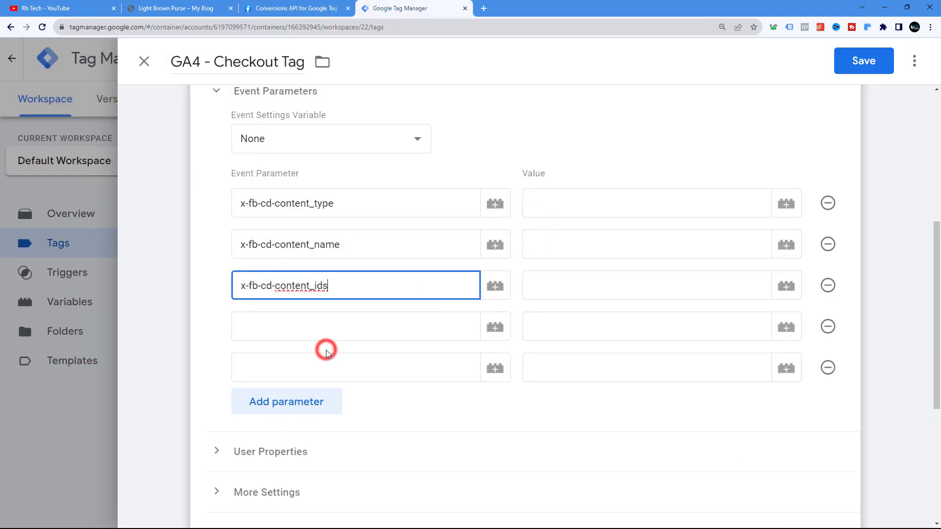
- Copy the GA4 parameter name "value" from the Meta guide into the checkout tag's fourth event parameter name
left_click(314, 8)
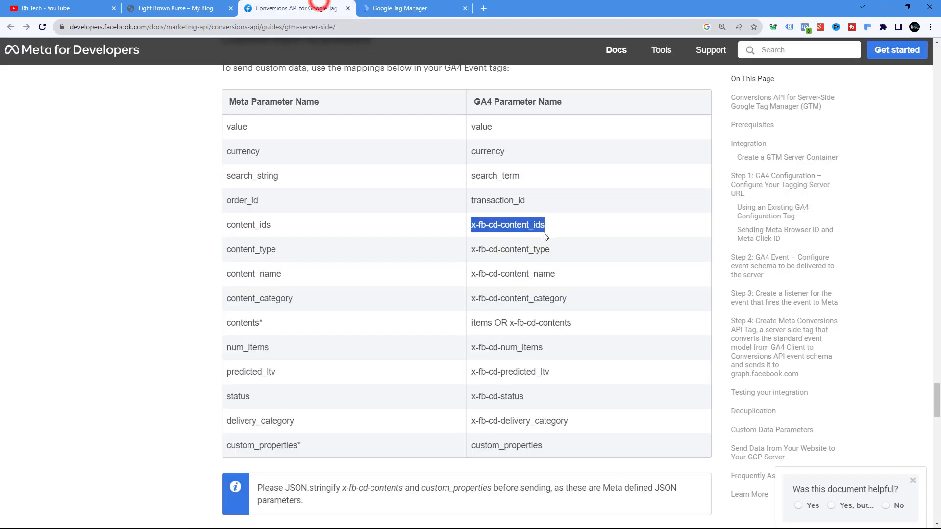
double_click(484, 127)
right_click(484, 127)
left_click(490, 136)
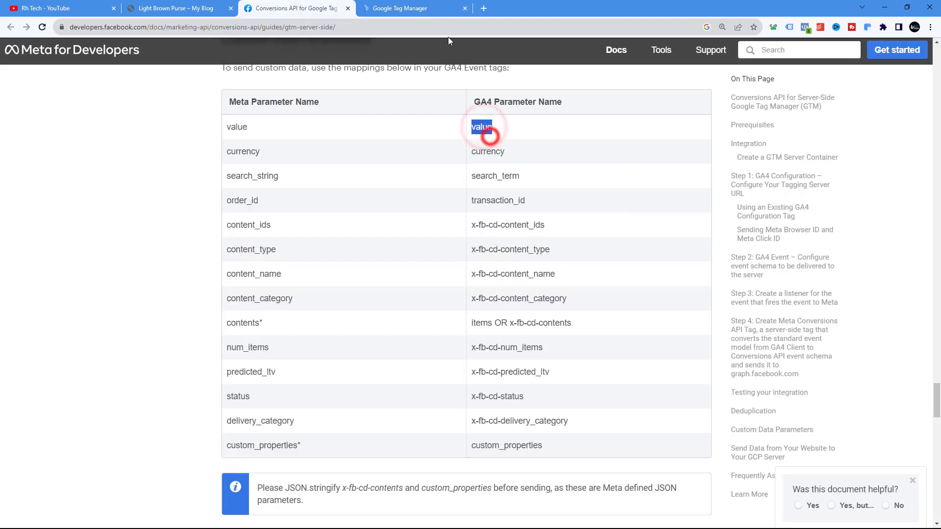
left_click(414, 8)
right_click(298, 324)
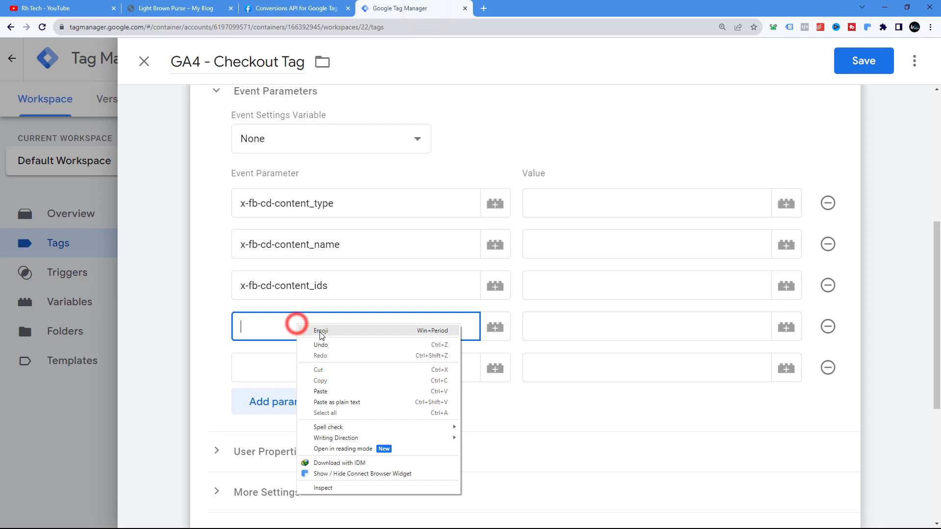
left_click(341, 391)
- Copy the GA4 parameter name "currency" from the Meta guide into the checkout tag's fifth event parameter name
left_click(313, 9)
double_click(487, 152)
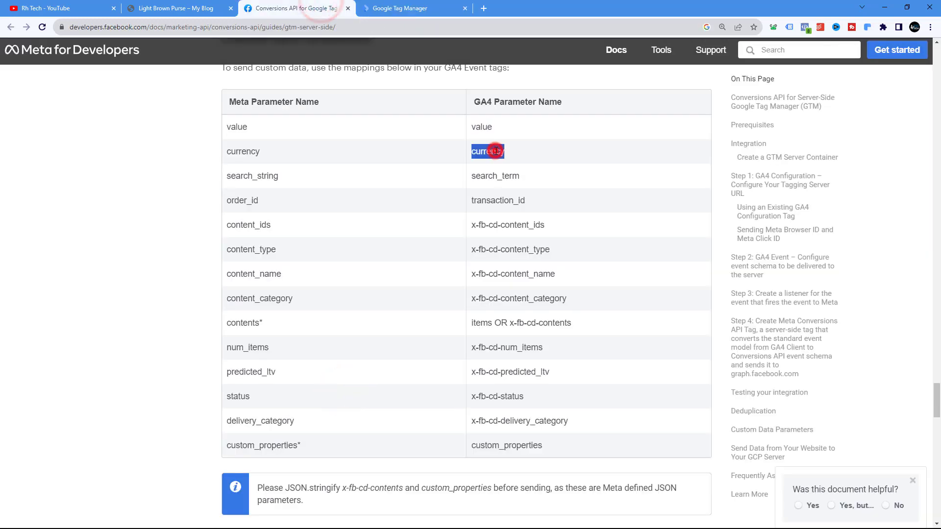
right_click(495, 151)
left_click(511, 160)
left_click(412, 8)
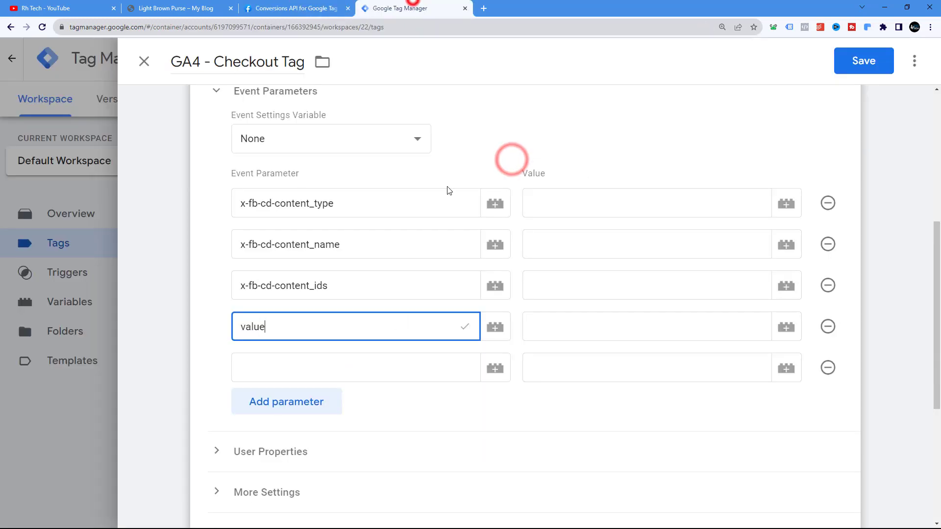
right_click(284, 365)
left_click(318, 263)
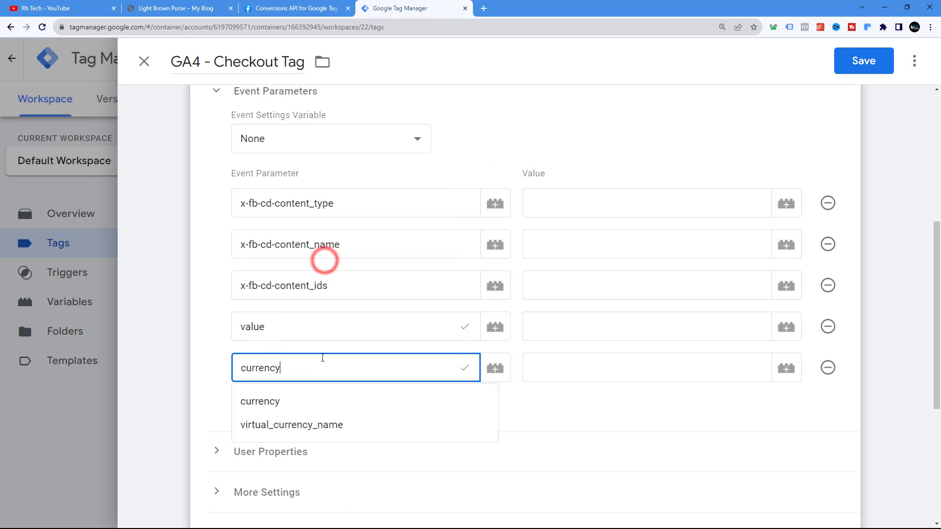
- Set the value of the checkout tag's x-fb-cd-content_type parameter to product
scroll(254, 172, "up", 2)
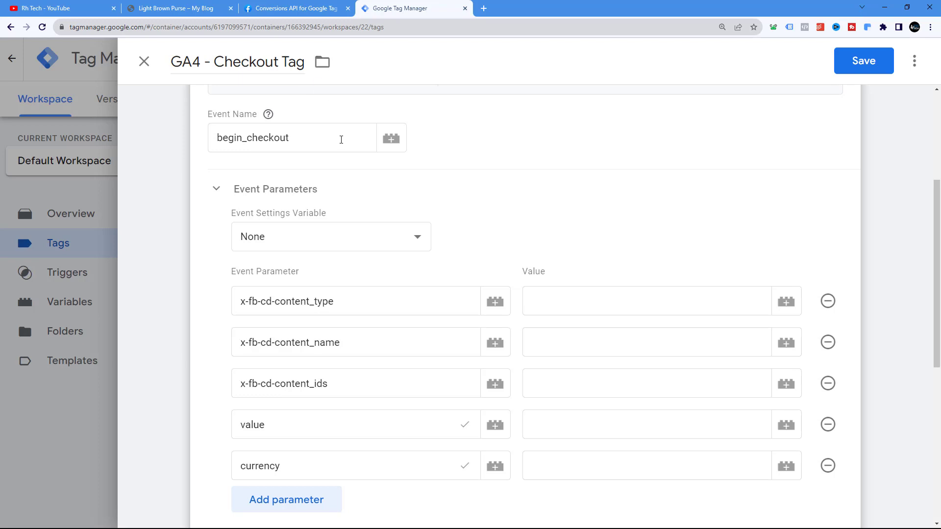
scroll(254, 185, "down", 3)
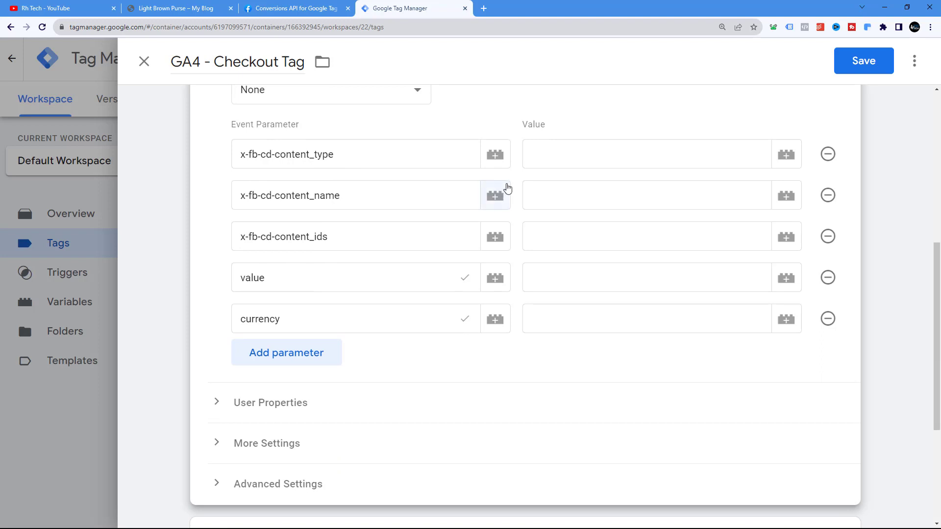
left_click(546, 160)
type("product")
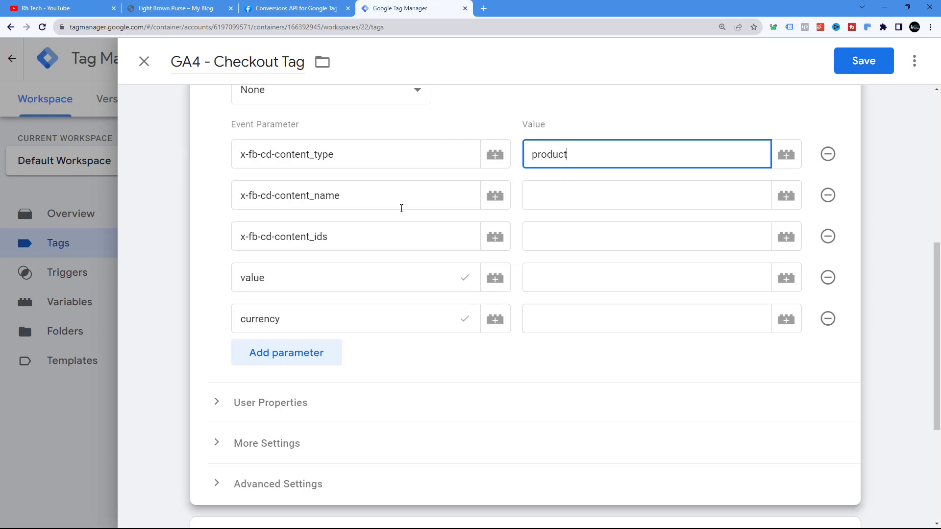
- Set the value of the x-fb-cd-content_name parameter to the Custom JS - product name variable
left_click(571, 203)
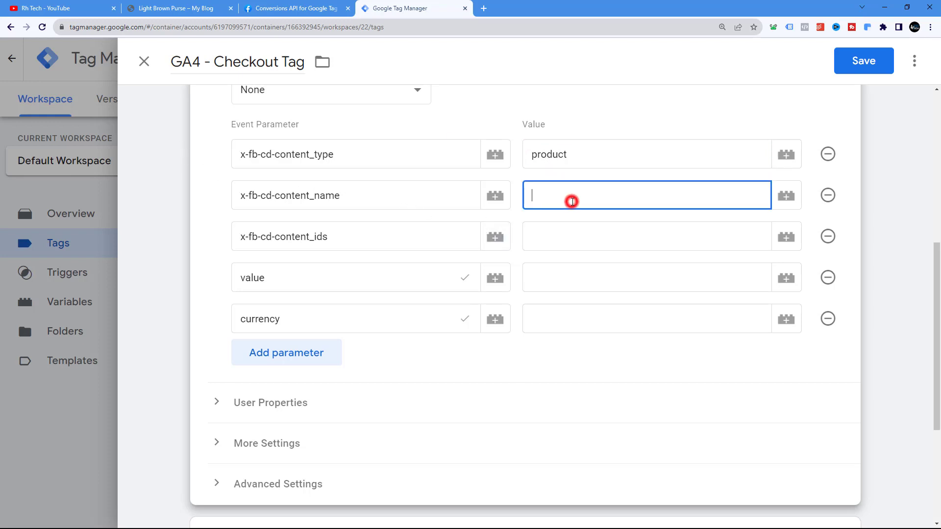
left_click(223, 62)
left_click_drag(223, 62, 265, 63)
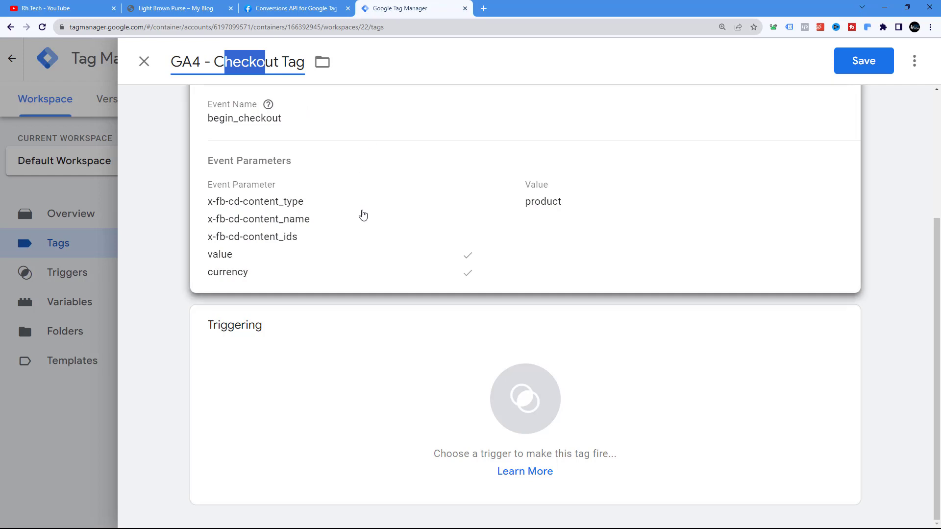
left_click(350, 216)
scroll(378, 245, "down", 5)
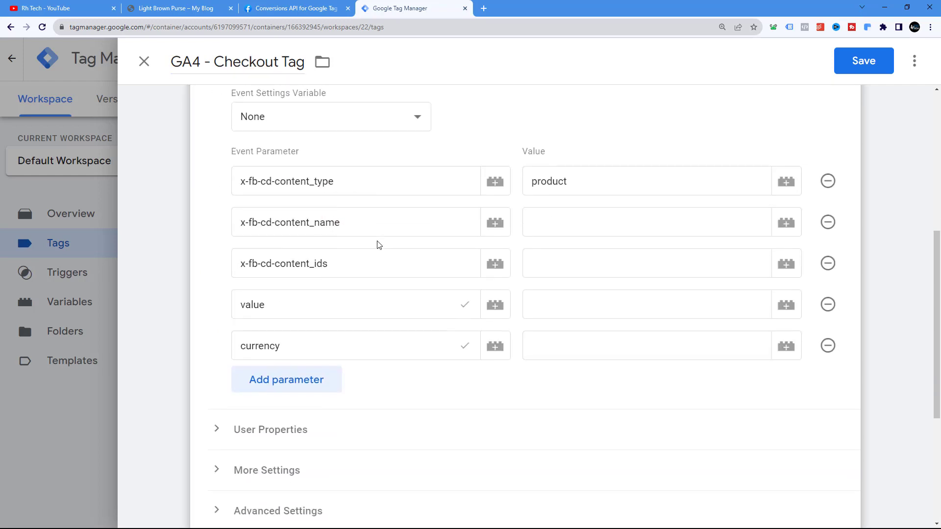
scroll(425, 261, "up", 4)
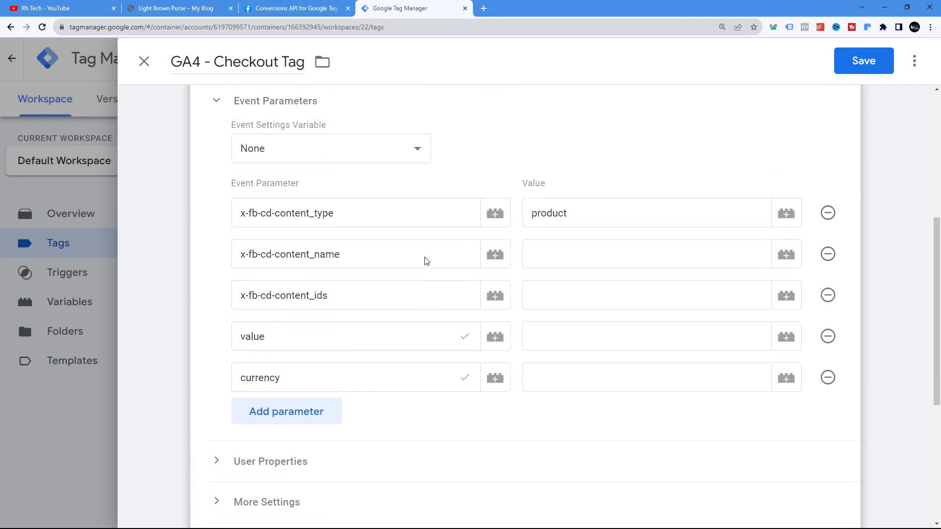
left_click(785, 267)
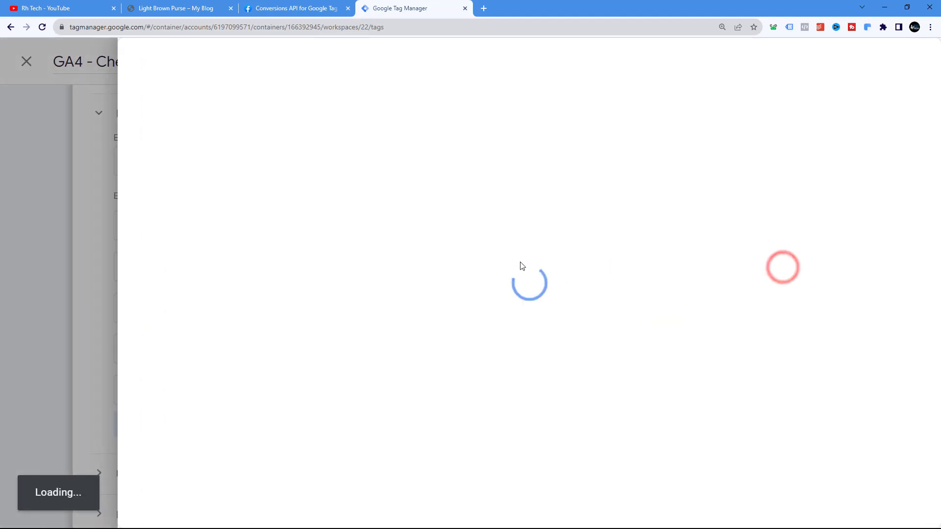
scroll(481, 283, "down", 4)
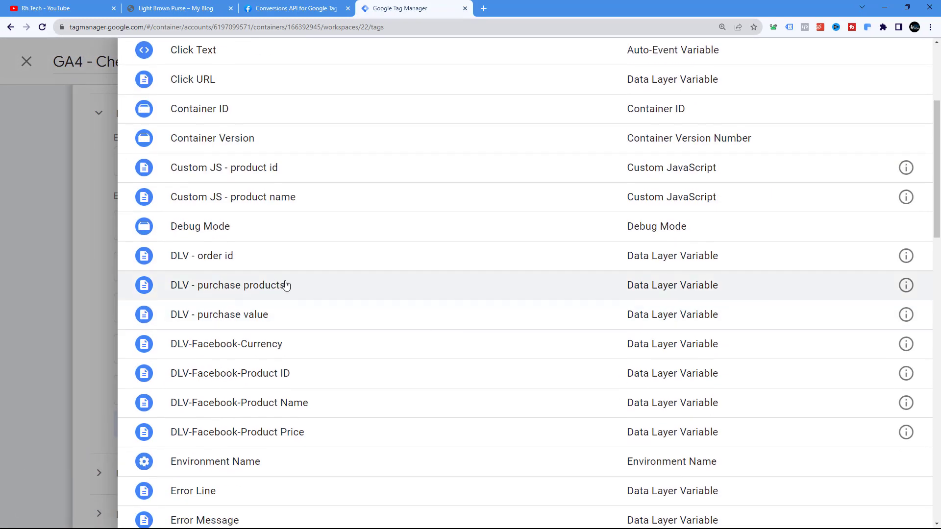
scroll(304, 263, "up", 1)
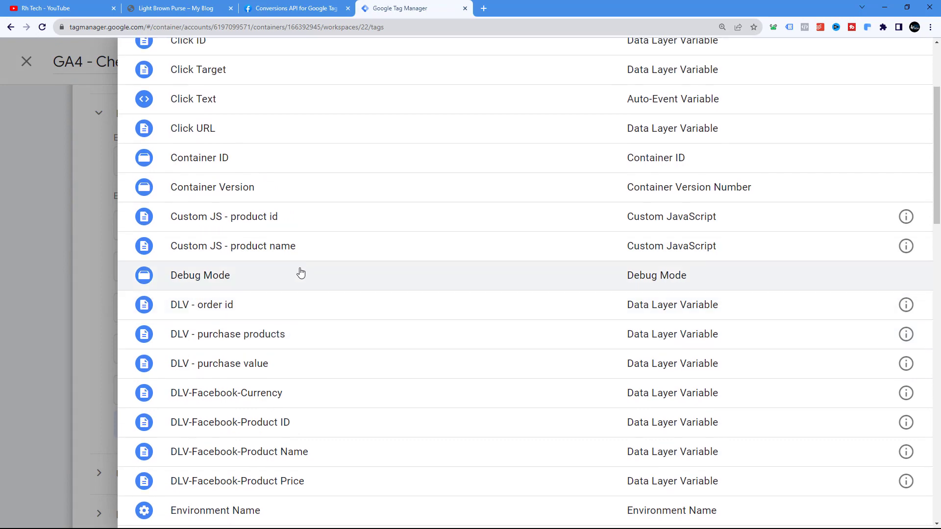
left_click(278, 254)
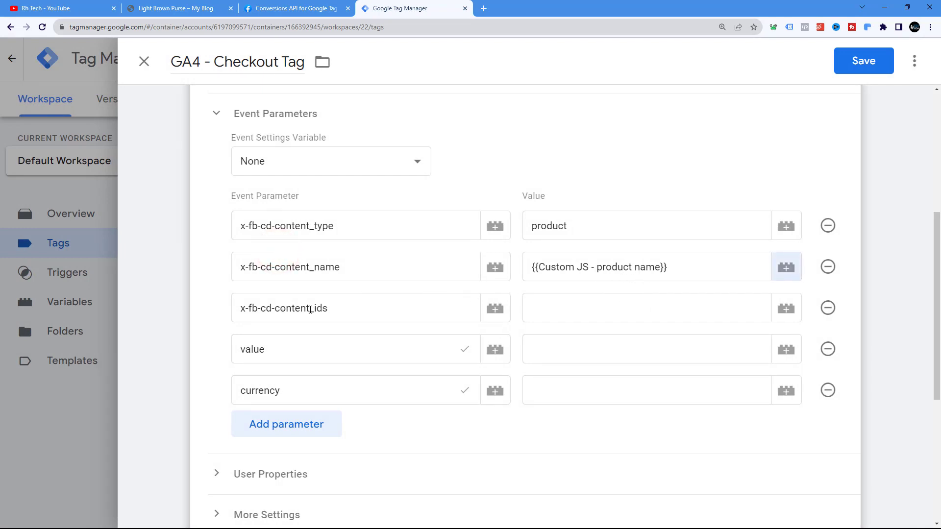
- Insert the DLV - purchase value variable as the value of the x-fb-cd-content_ids parameter
left_click(785, 313)
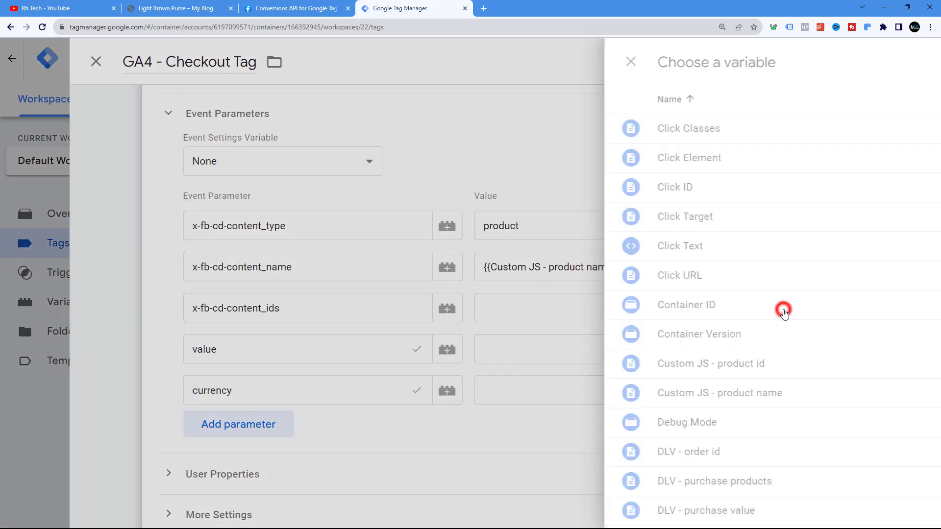
scroll(284, 297, "down", 2)
scroll(362, 293, "down", 3)
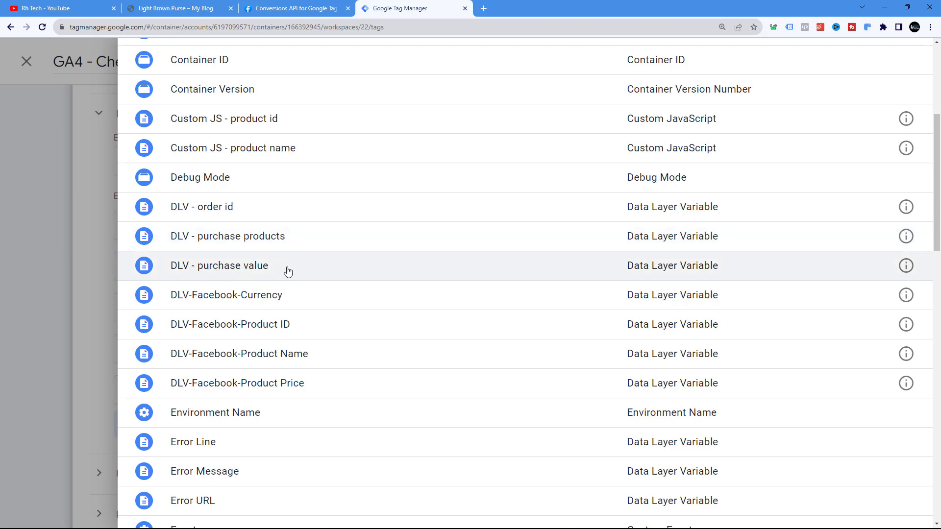
left_click(178, 270)
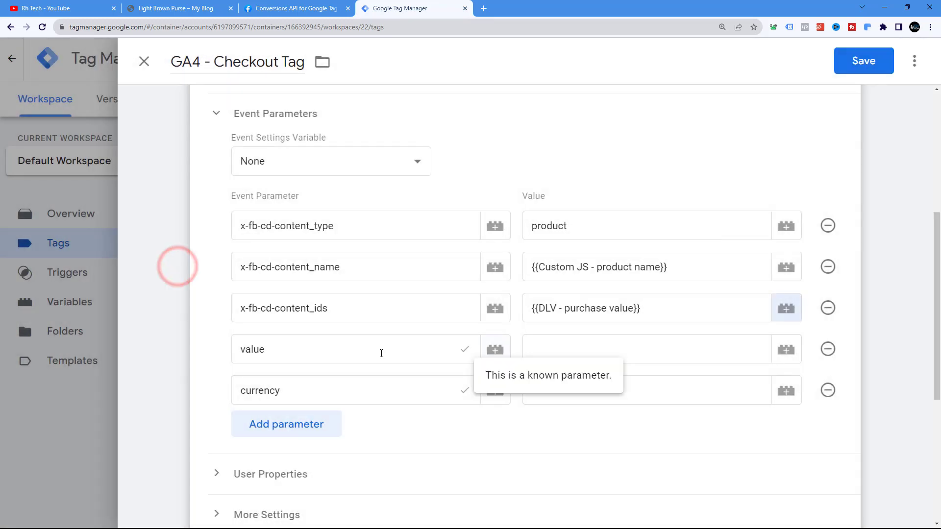
- Replace the value of the x-fb-cd-content_ids parameter with the Custom JS - product id variable
scroll(382, 352, "down", 1)
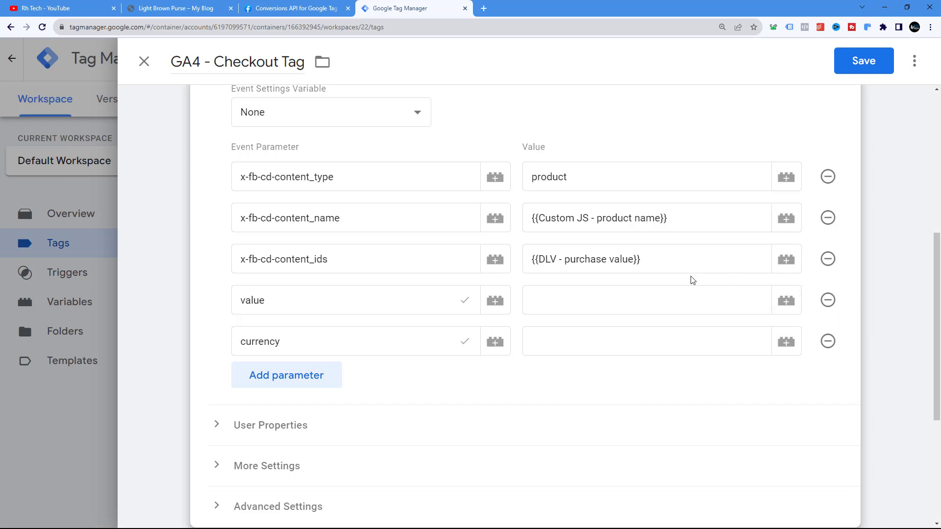
left_click(786, 259)
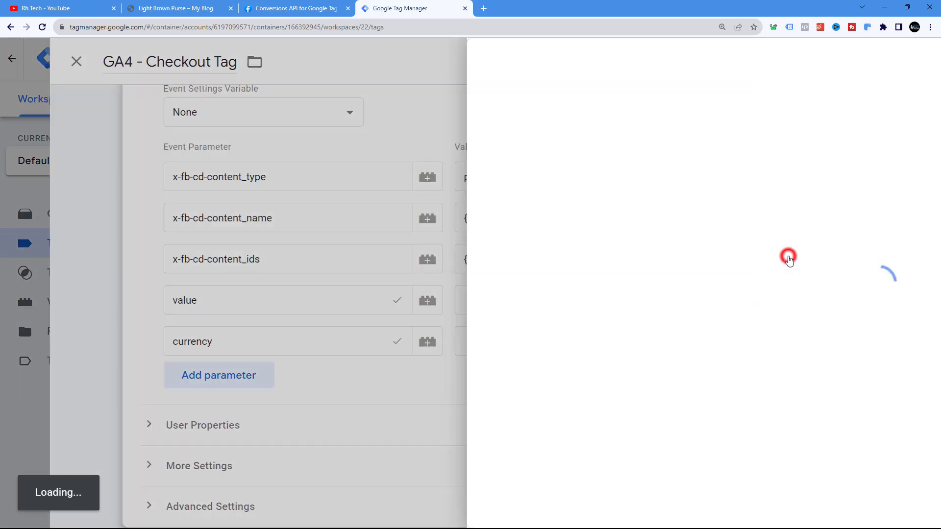
scroll(269, 317, "down", 3)
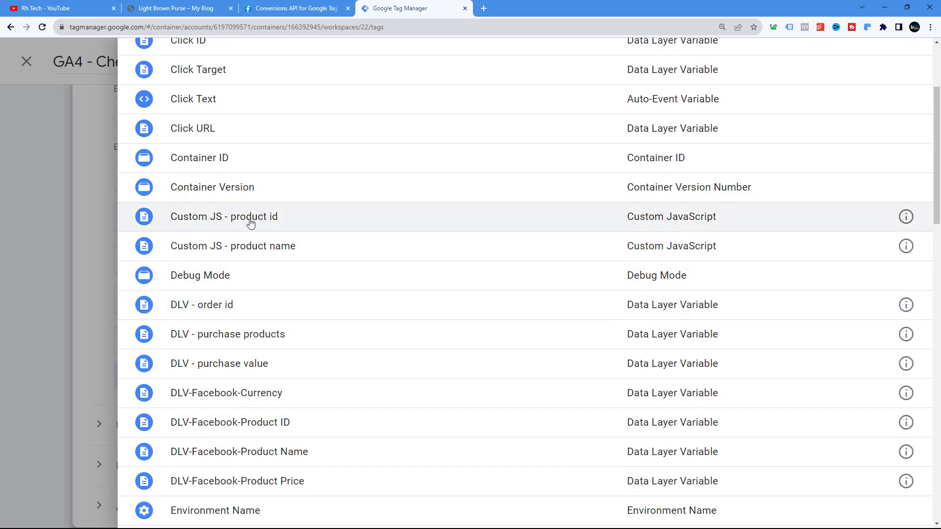
left_click(212, 221)
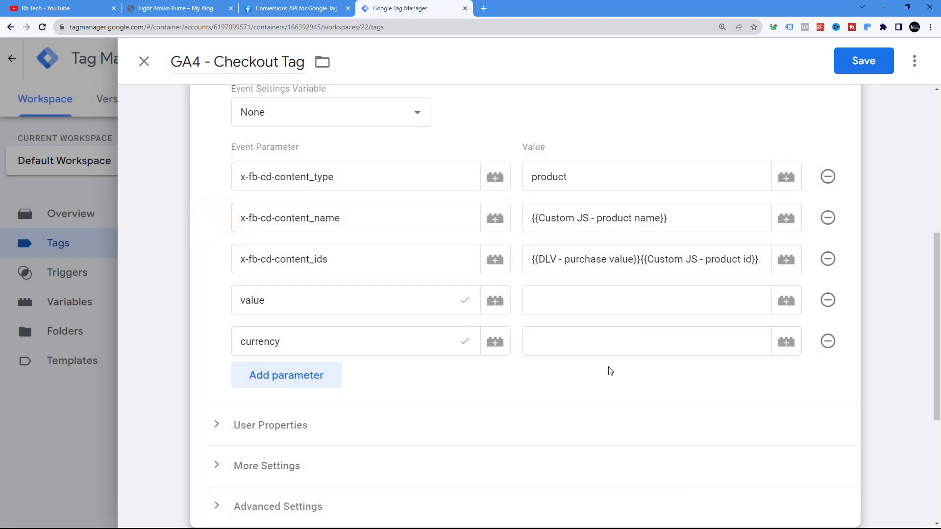
left_click_drag(641, 260, 532, 259)
key("BackSpace")
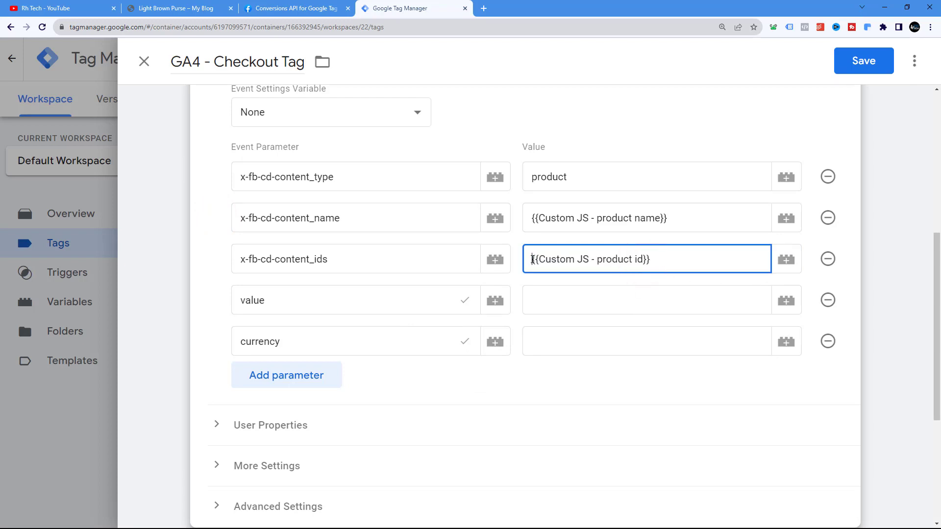
- Set the checkout tag's "value" event parameter to the DLV - purchase value variable
left_click(576, 299)
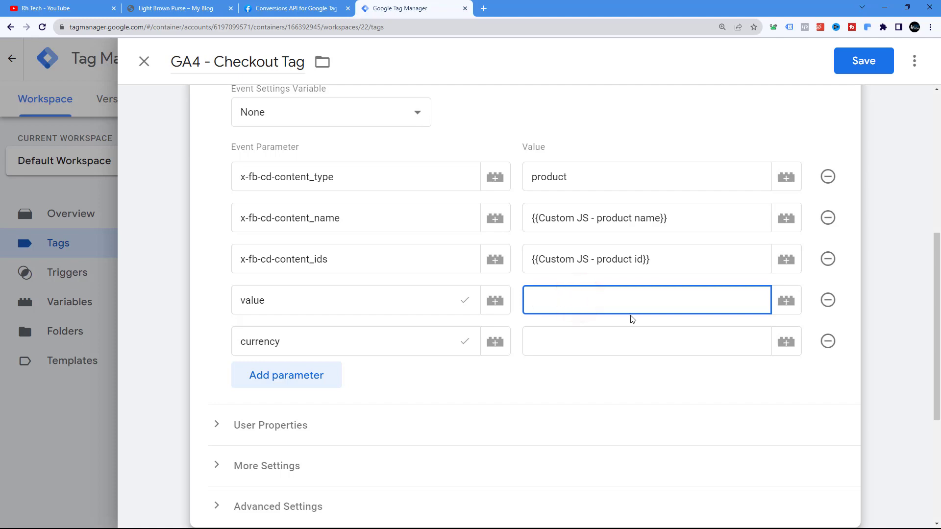
left_click(786, 300)
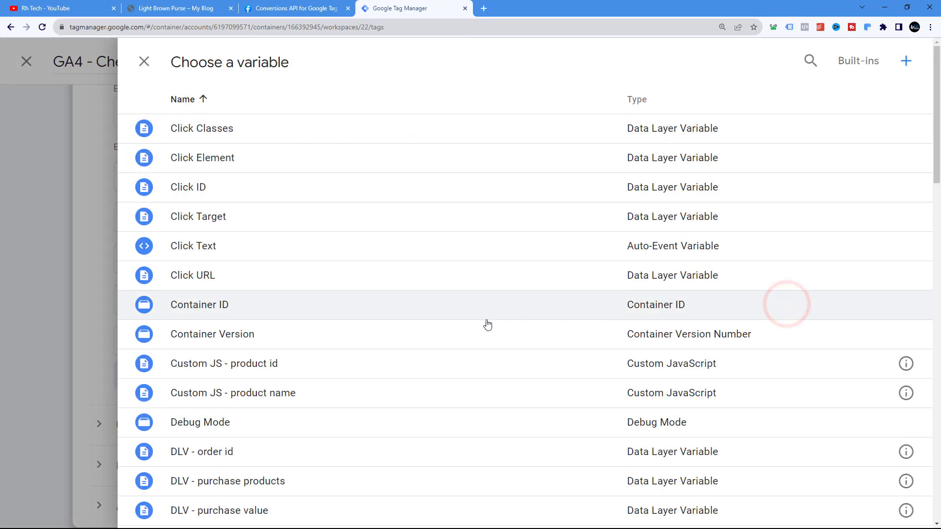
scroll(485, 324, "down", 4)
scroll(466, 332, "down", 5)
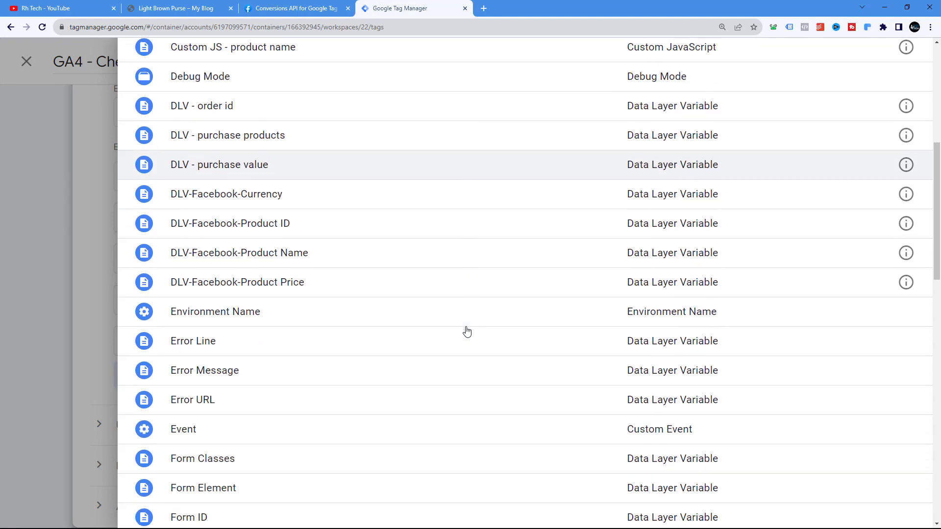
scroll(392, 324, "up", 2)
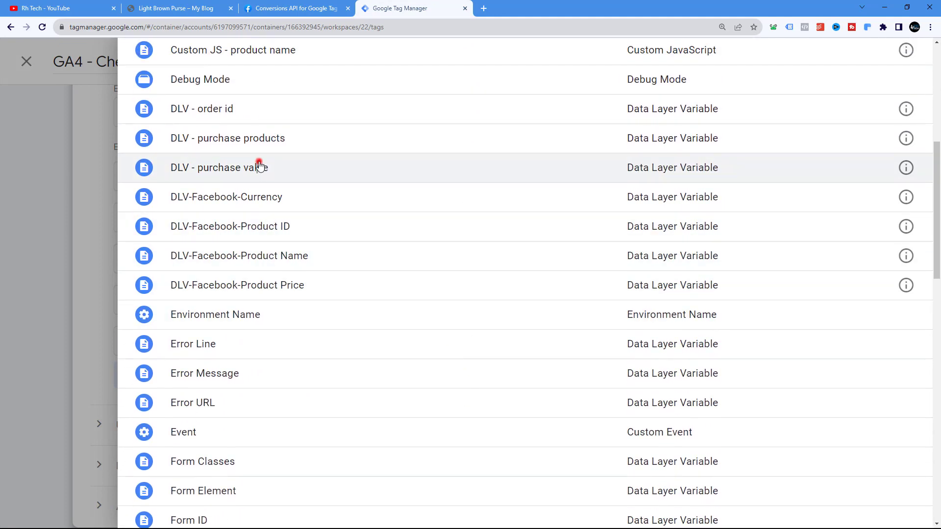
left_click(257, 163)
- Set the checkout tag's "currency" event parameter to the DLV-Facebook-Currency variable
left_click(620, 339)
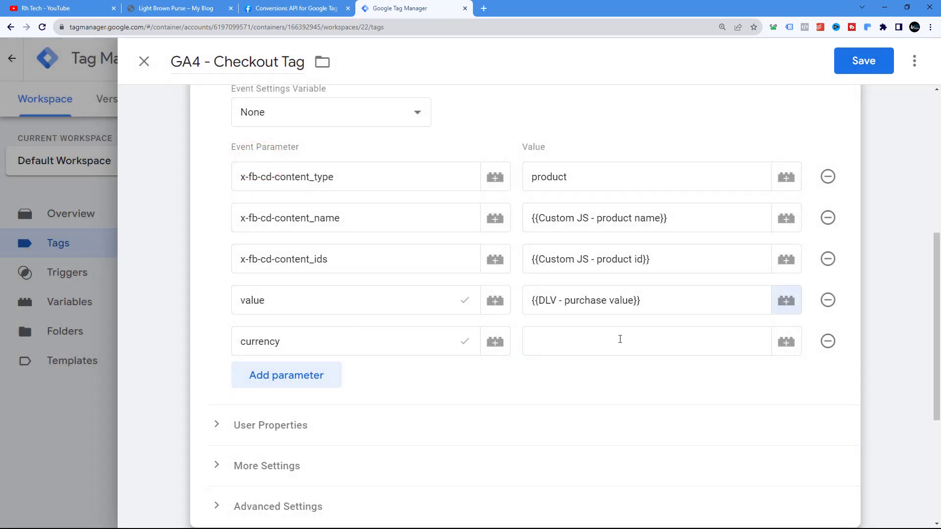
left_click(784, 345)
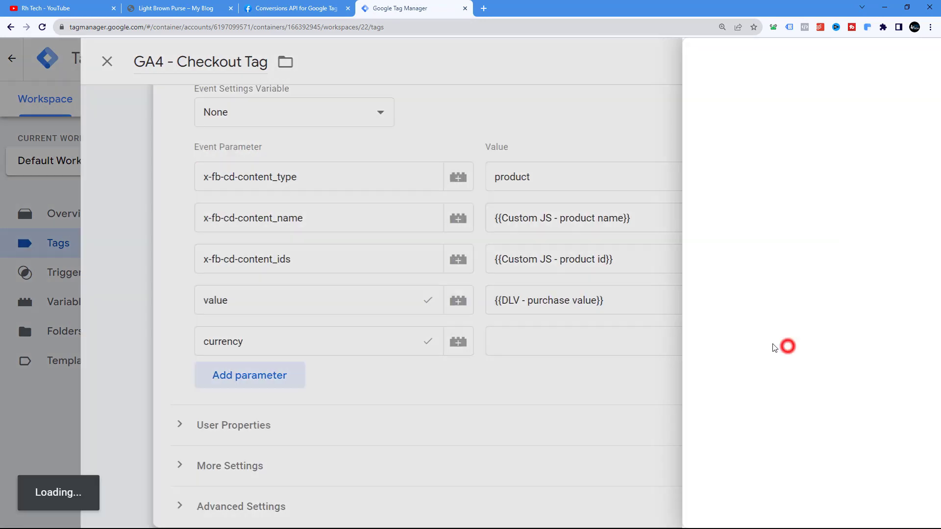
scroll(355, 274, "down", 3)
scroll(358, 307, "down", 2)
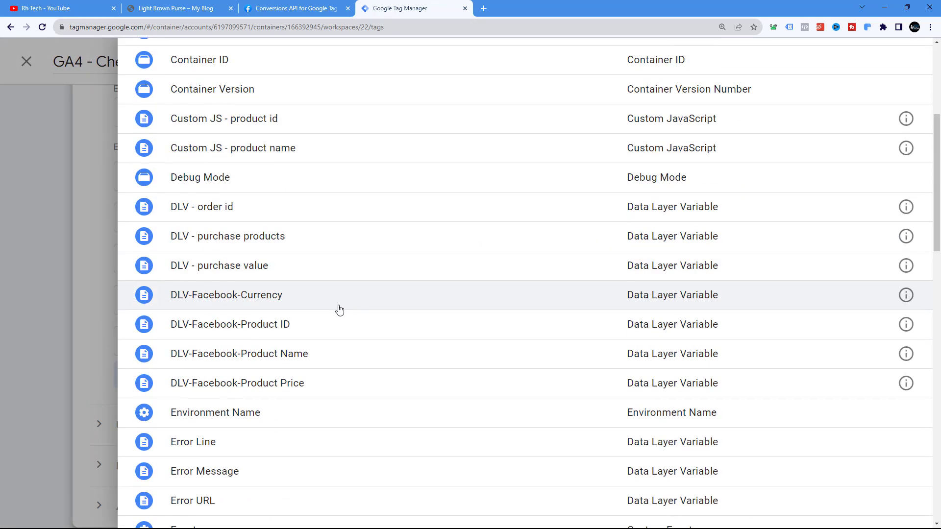
left_click(232, 296)
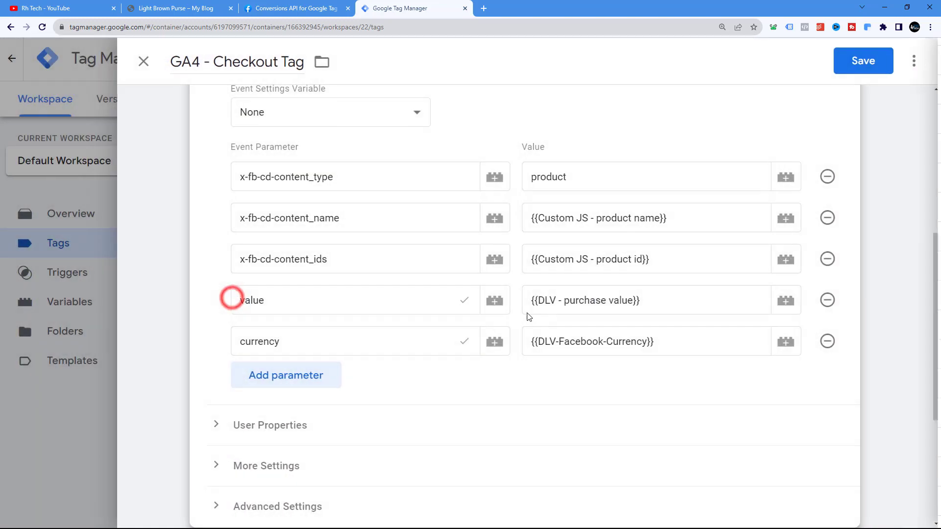
- Assign Checkout Trigger as the firing trigger of the GA4 - Checkout Tag and save the tag
scroll(303, 191, "up", 3)
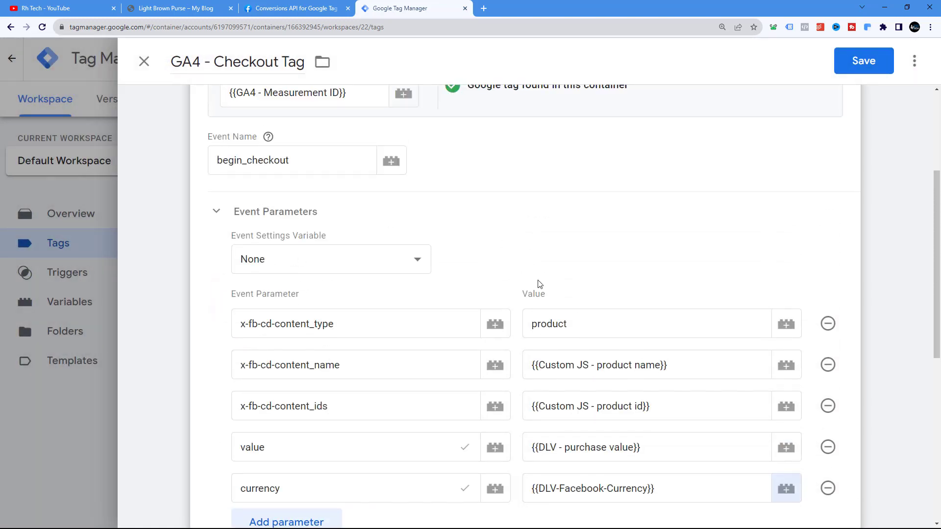
scroll(540, 284, "down", 7)
left_click(343, 336)
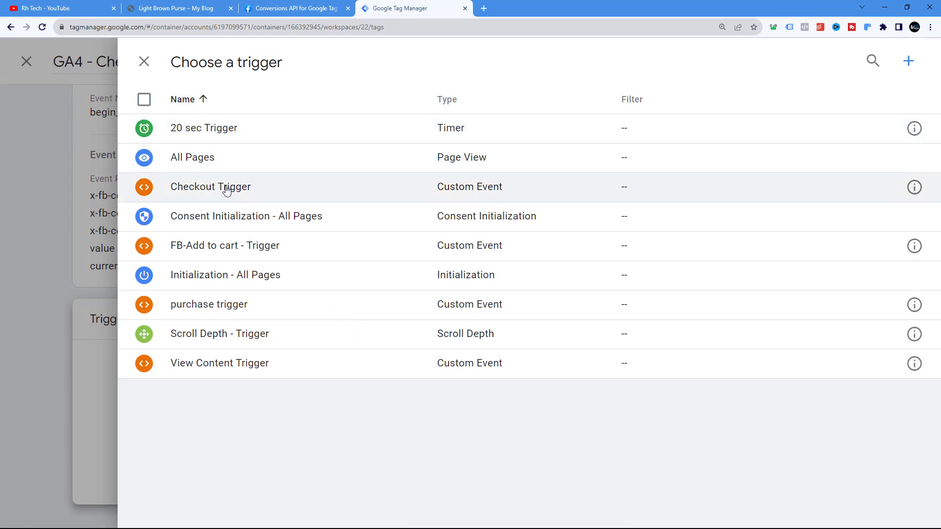
left_click(222, 189)
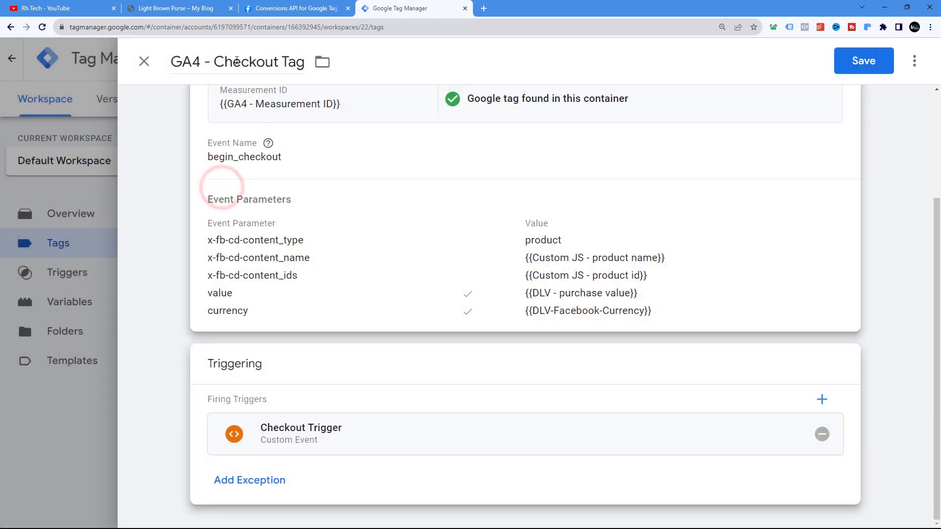
scroll(347, 312, "up", 3)
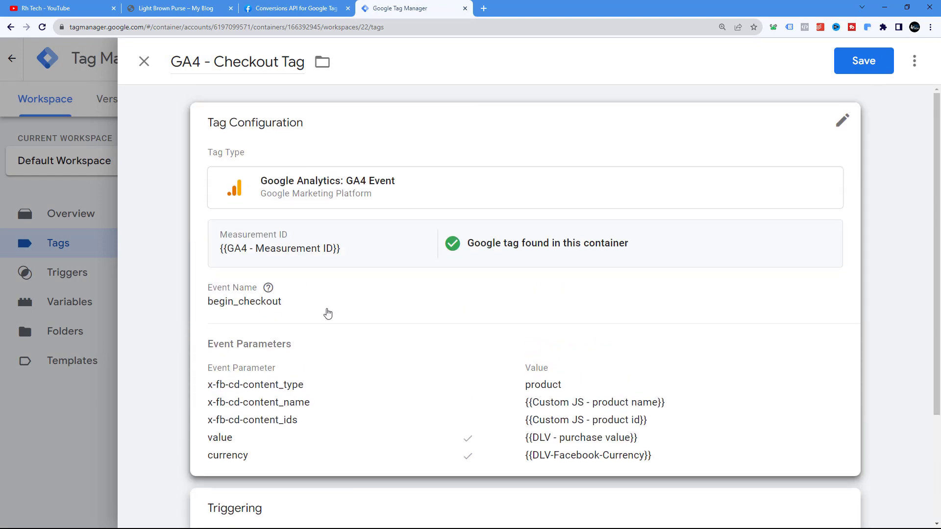
left_click(863, 60)
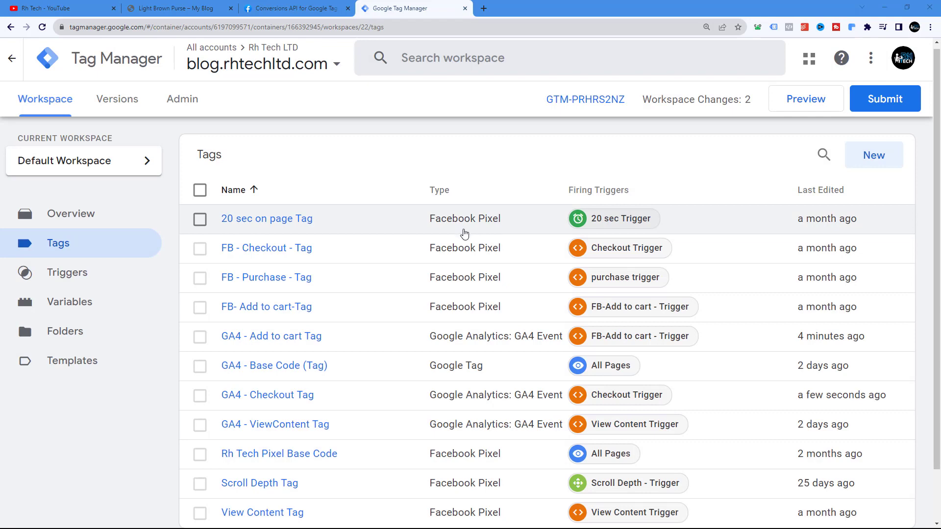
- Switch to the shop's Light Brown Purse product page and add the purse to the cart
left_click(314, 8)
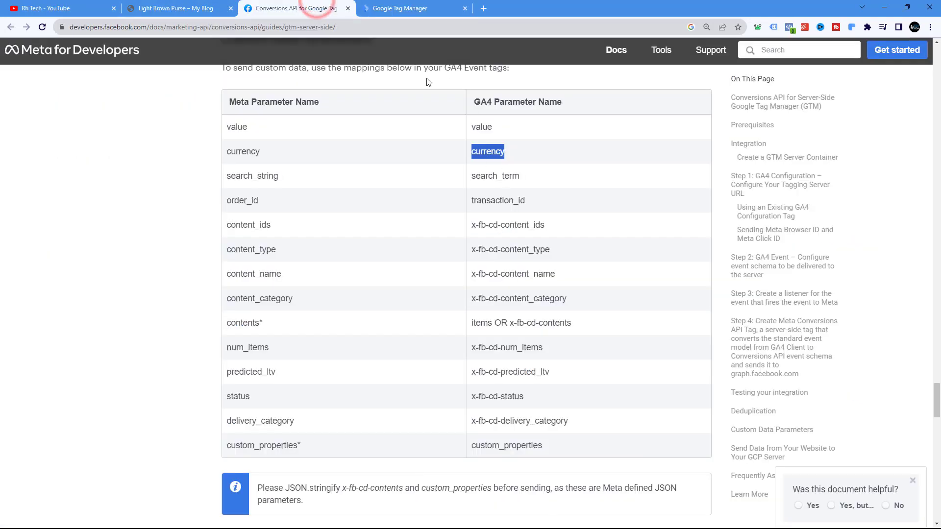
left_click(392, 8)
left_click(180, 5)
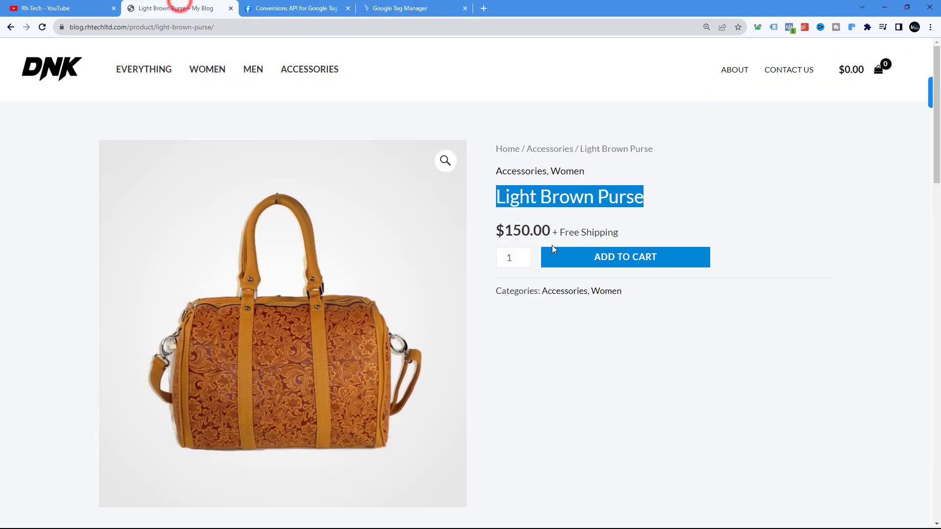
left_click(614, 260)
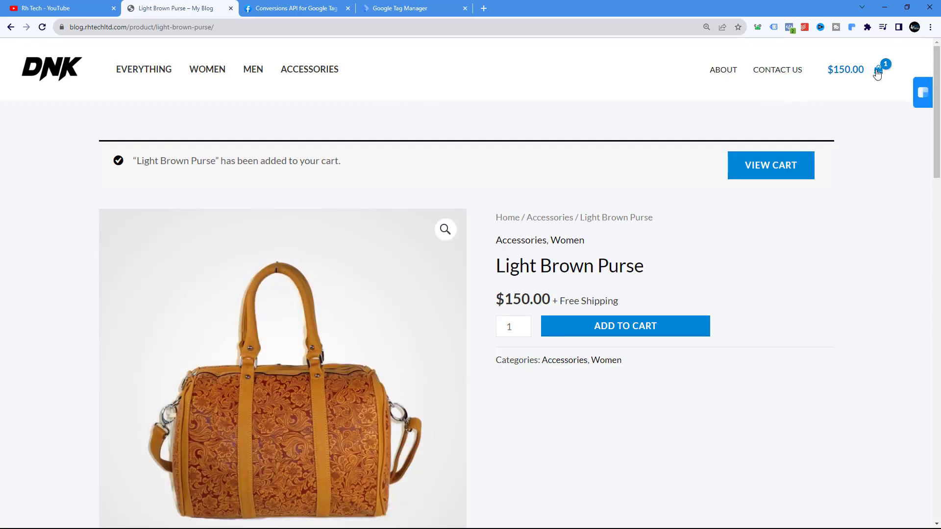
- Open the shopping cart, proceed to checkout with the Light Brown Purse, and look through the checkout page
left_click(877, 72)
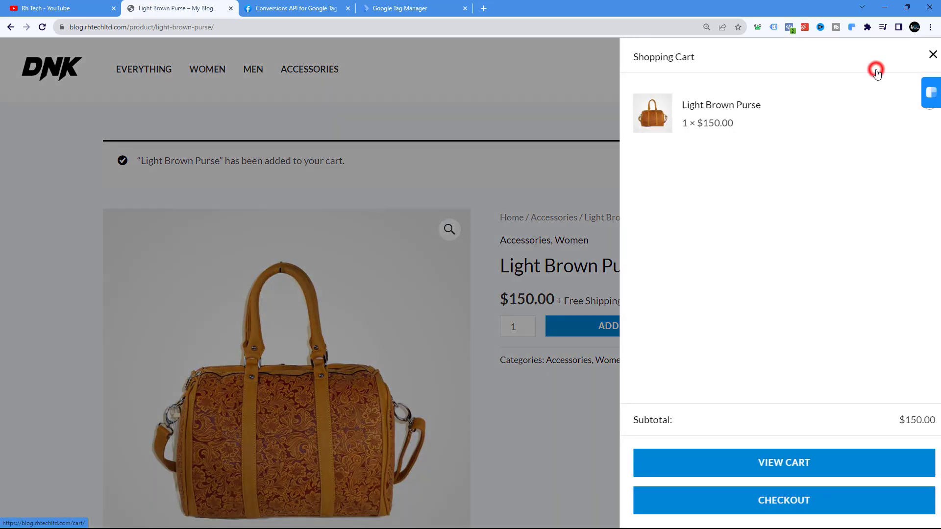
left_click(790, 502)
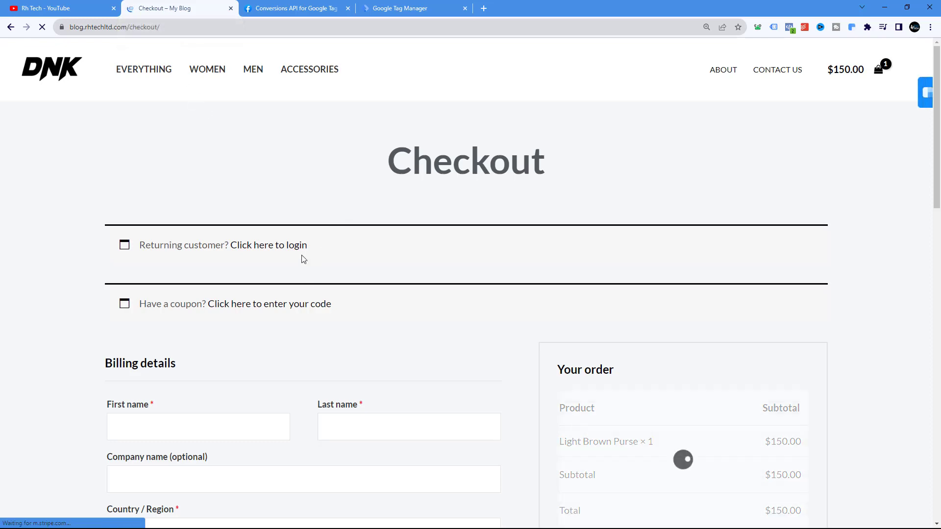
scroll(321, 293, "down", 4)
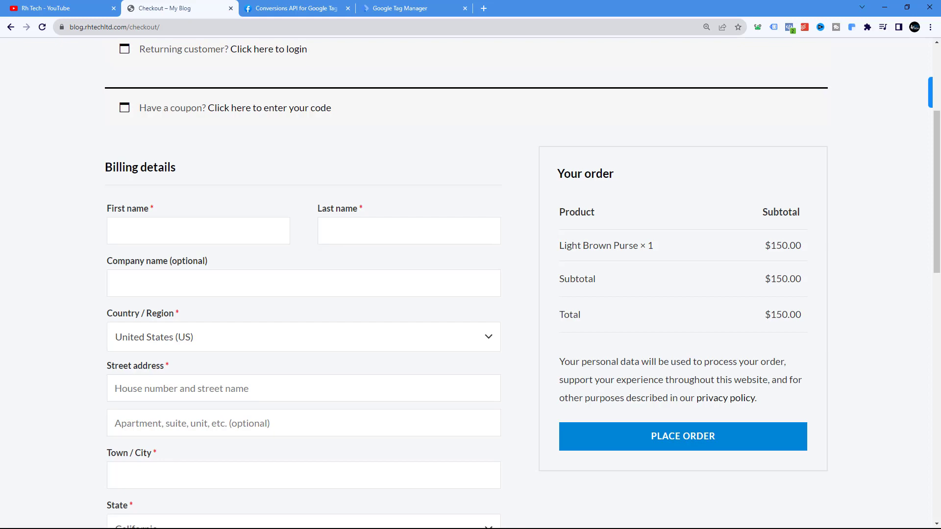
scroll(467, 323, "down", 13)
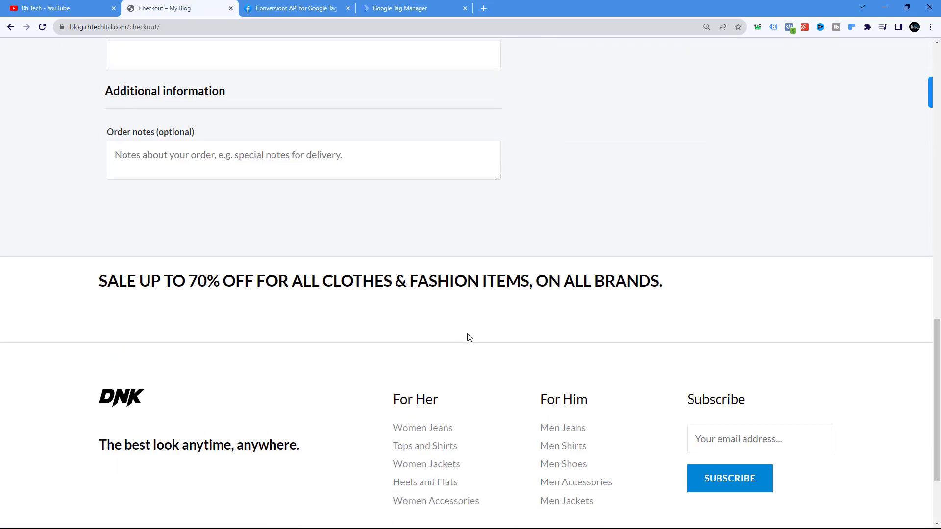
scroll(466, 336, "up", 15)
- Switch to Google Tag Manager, open the GA4 - Checkout Tag and make a copy of it
left_click(411, 9)
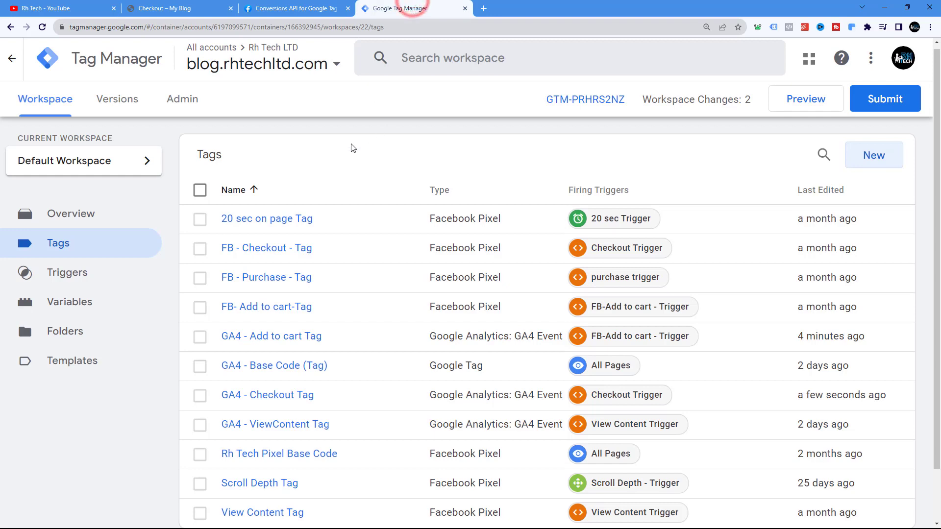
scroll(260, 240, "down", 2)
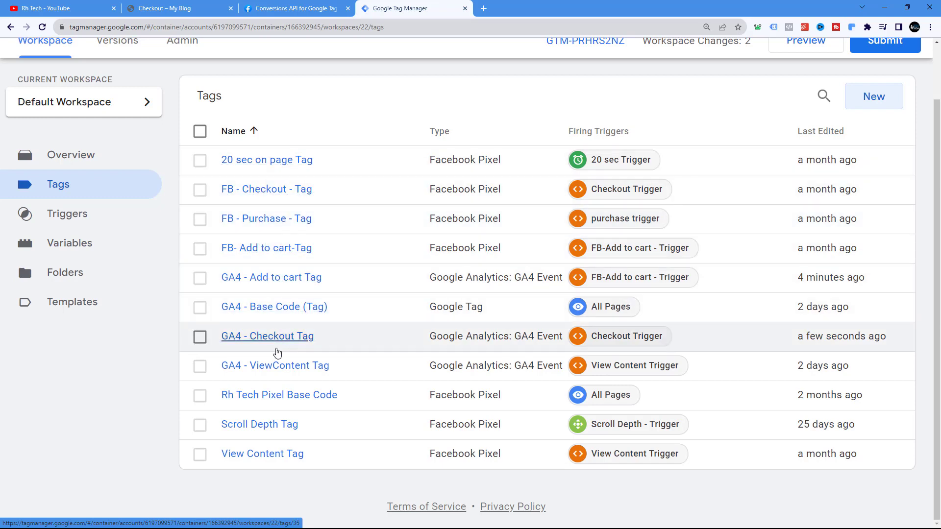
scroll(316, 307, "up", 2)
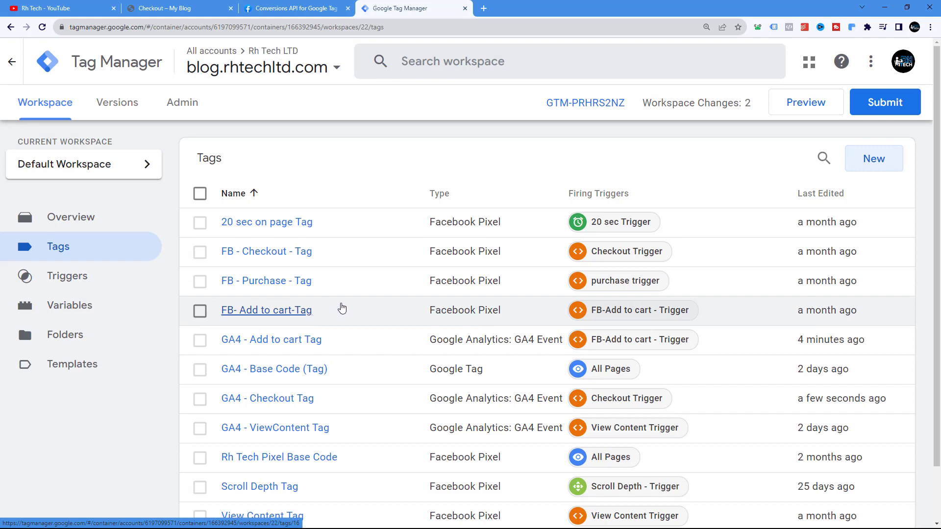
scroll(342, 308, "down", 2)
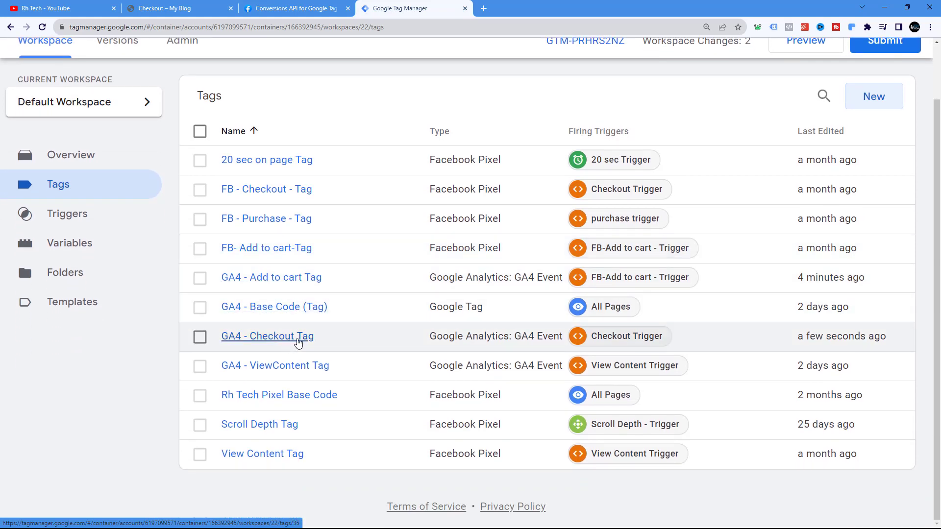
left_click(297, 338)
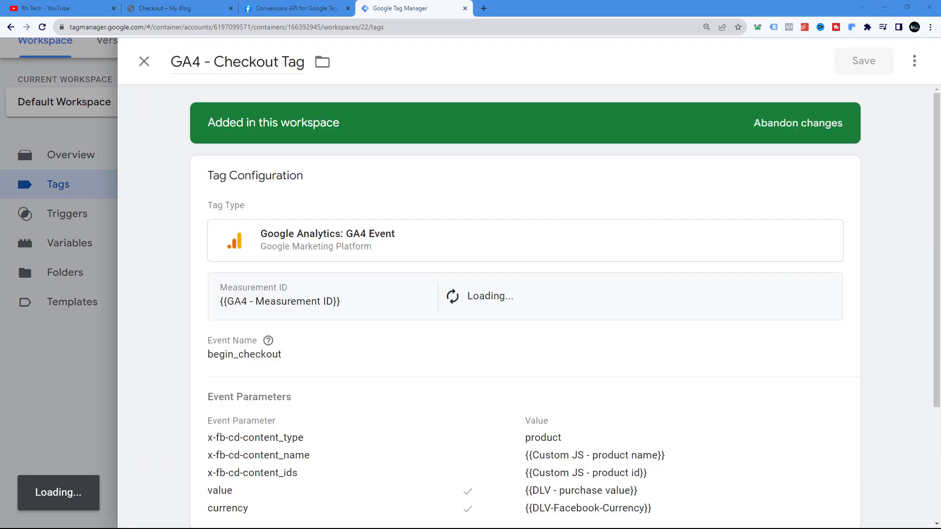
left_click(915, 62)
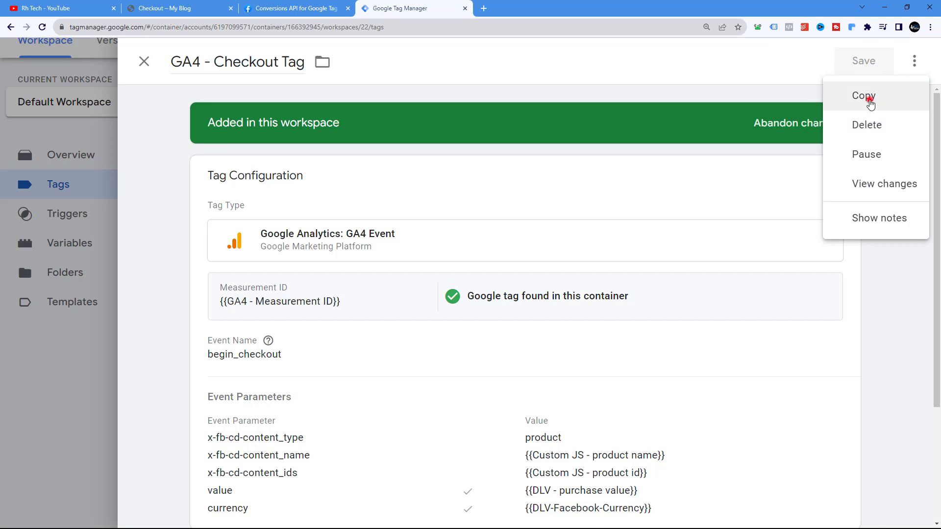
left_click(868, 96)
- Rename the copied tag as "GA4 - Purchase Tag"
double_click(222, 61)
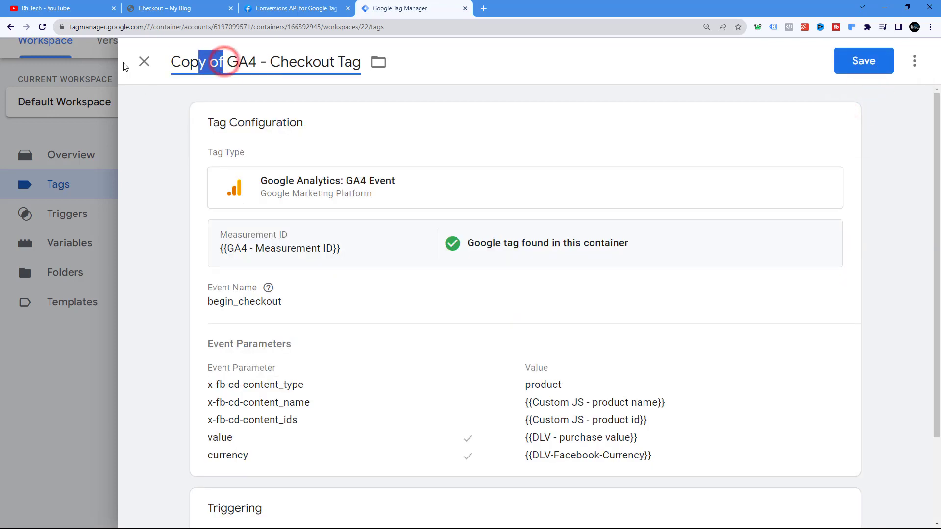
key("BackSpace")
key("BackSpace")
key("BackSpace")
key("BackSpace")
key("BackSpace")
key("BackSpace")
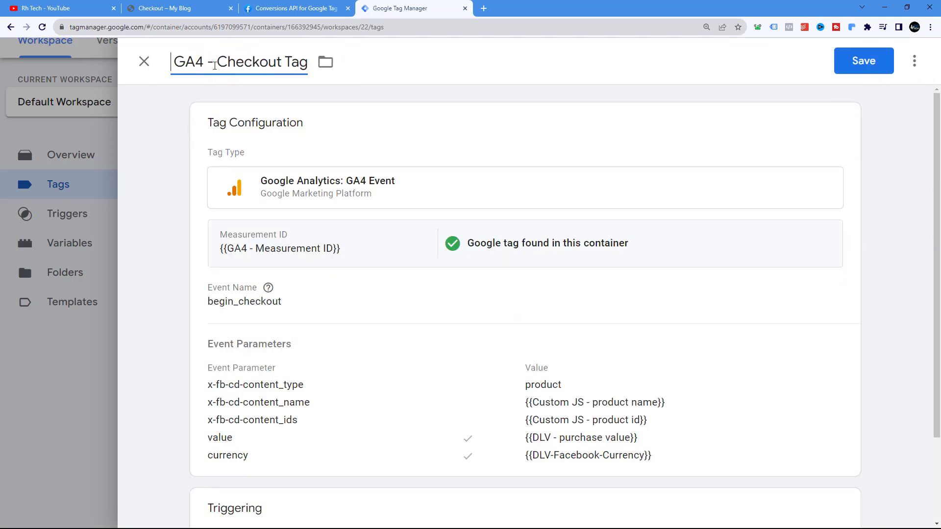
left_click_drag(217, 64, 282, 63)
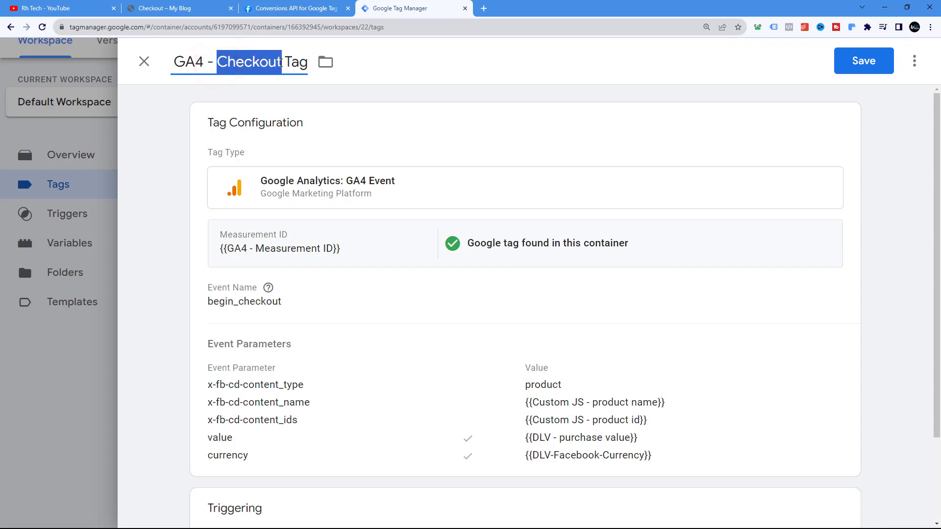
type("Purch")
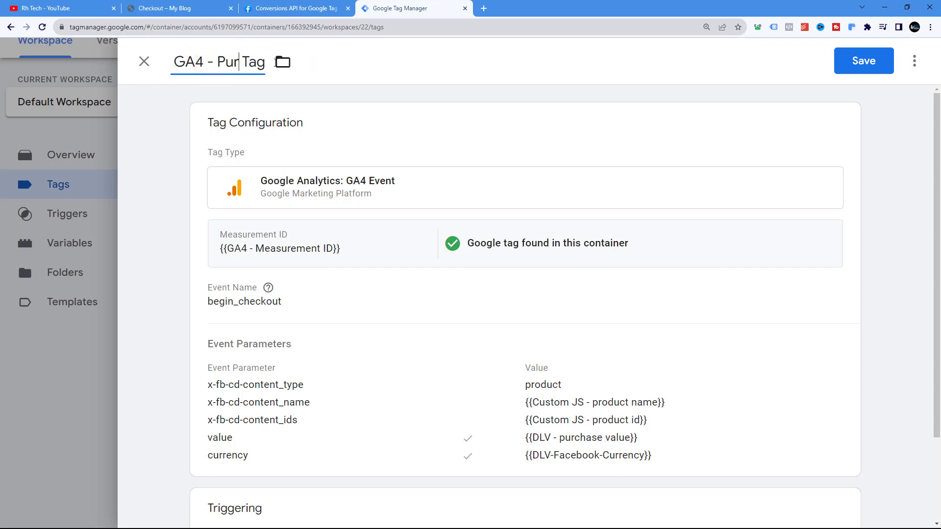
type("ase")
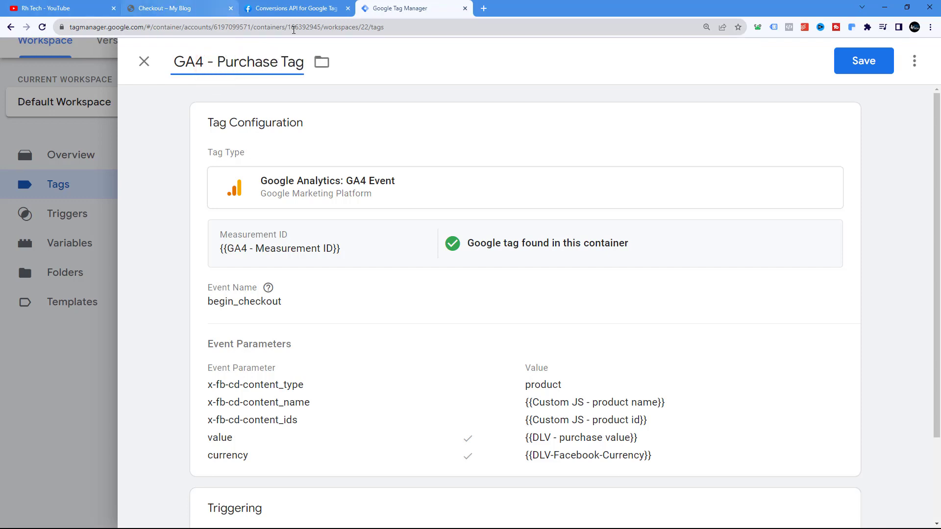
- Open the purchase tag's configuration for editing and copy the Google Analytics event name "purchase" from Meta's standard event table
scroll(370, 277, "down", 1)
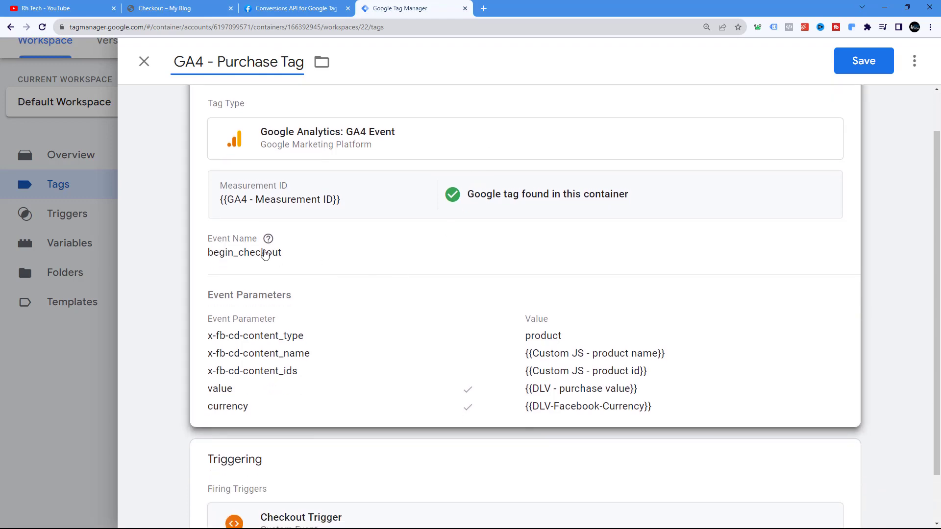
left_click(250, 256)
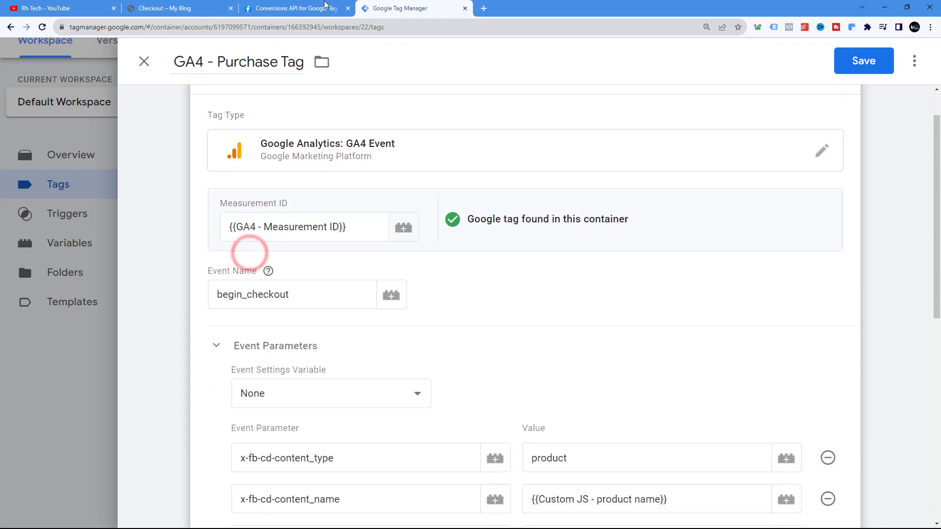
left_click(188, 7)
scroll(273, 83, "down", 2)
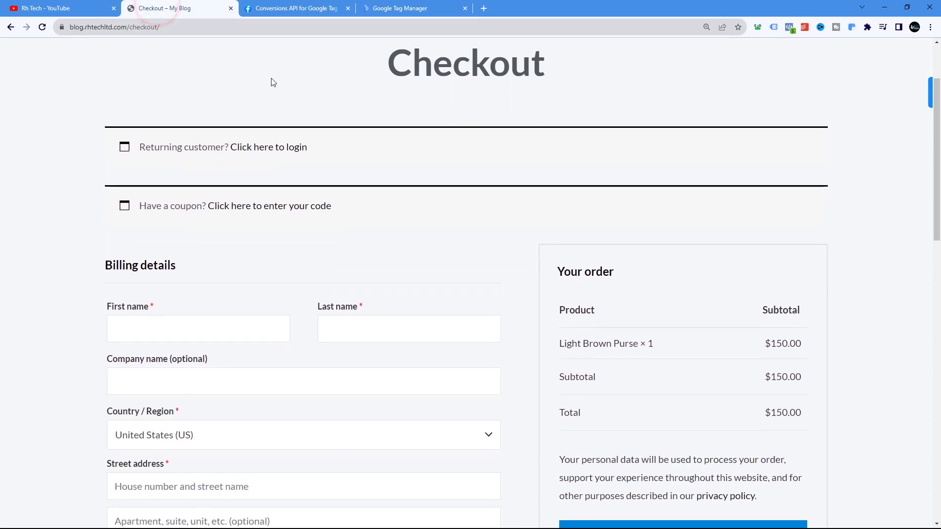
left_click(276, 8)
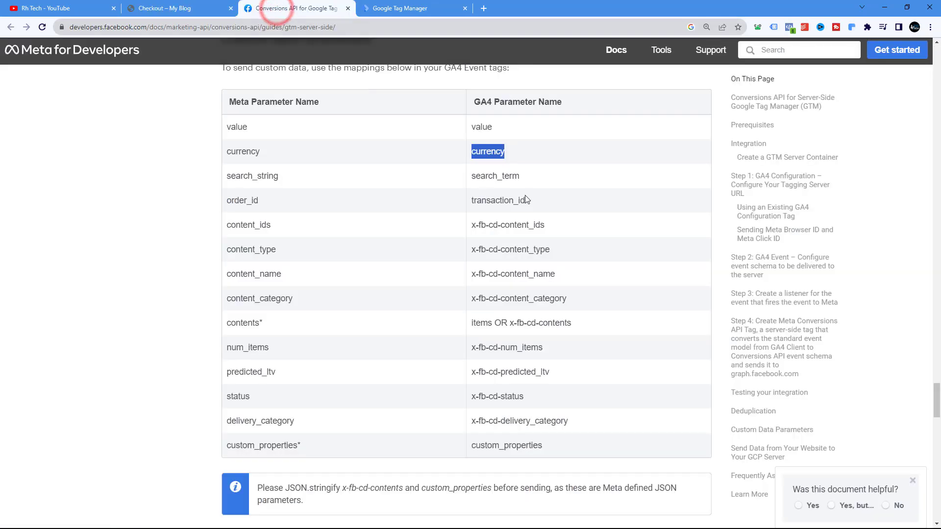
scroll(372, 191, "up", 20)
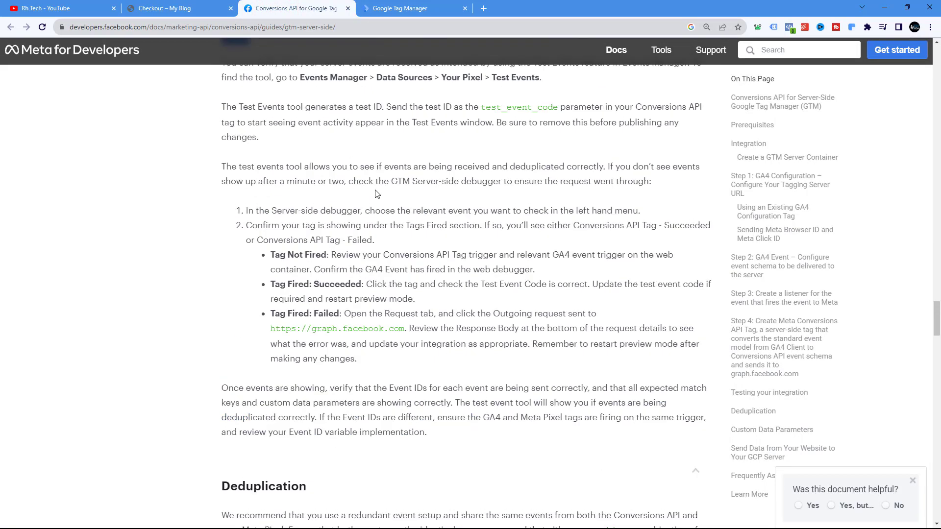
scroll(421, 204, "down", 3)
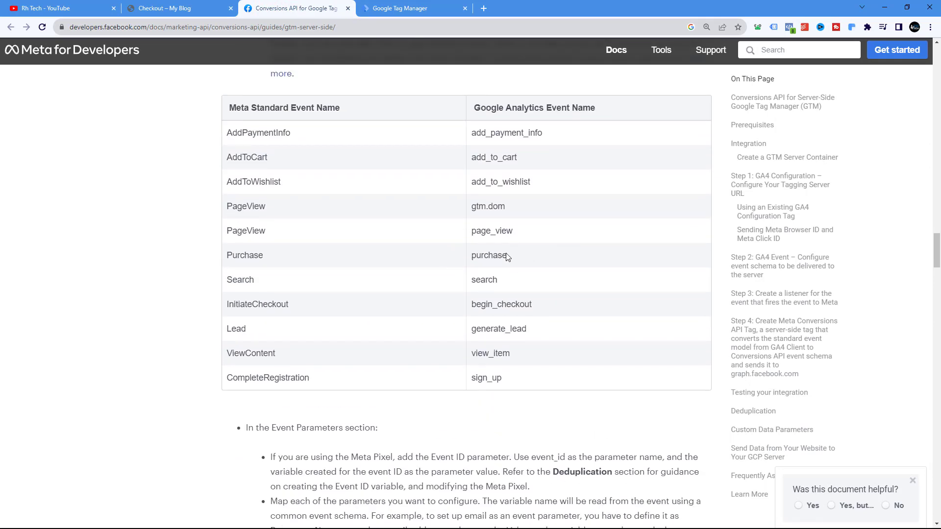
double_click(502, 254)
right_click(513, 257)
left_click(514, 260)
- Return to Google Tag Manager and replace the purchase tag's event name with the copied "purchase"
left_click(394, 7)
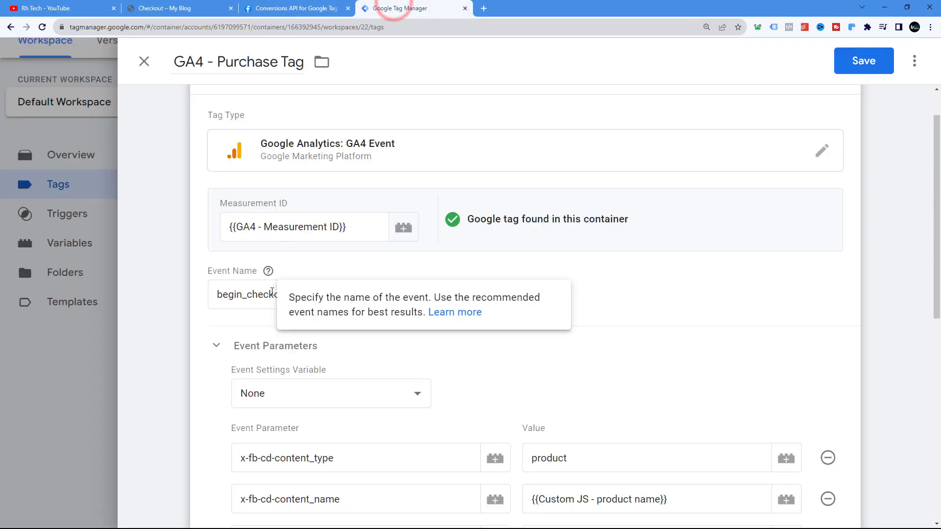
double_click(273, 295)
right_click(273, 294)
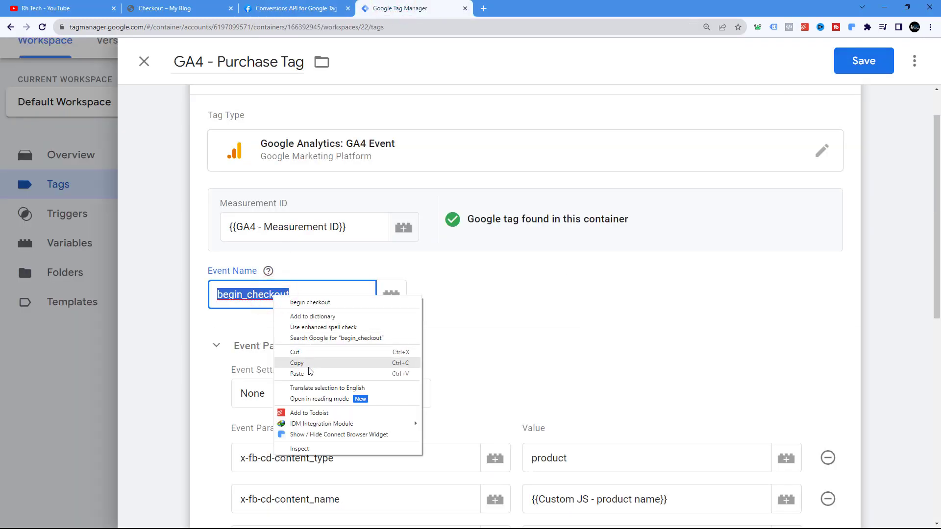
left_click(309, 374)
- Add an empty event parameter row below "currency" in the purchase tag
scroll(393, 277, "down", 6)
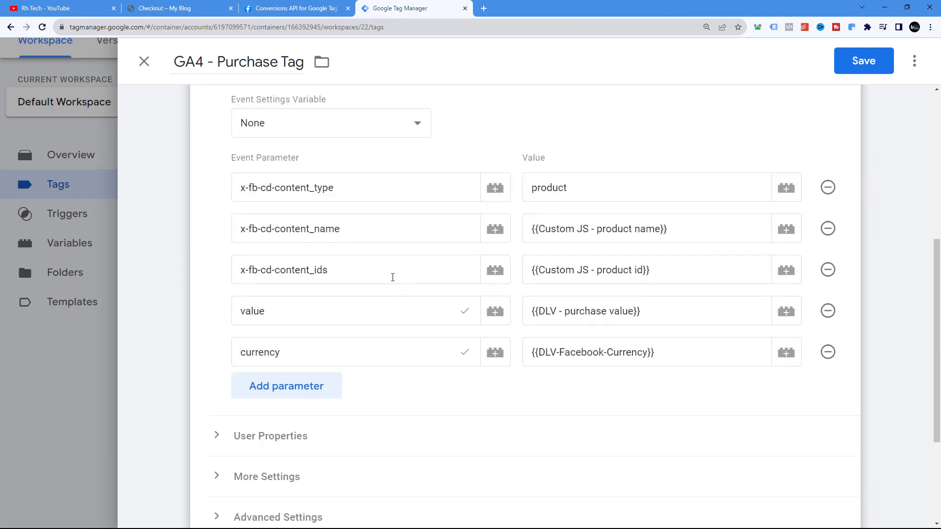
scroll(273, 218, "up", 2)
scroll(319, 299, "down", 2)
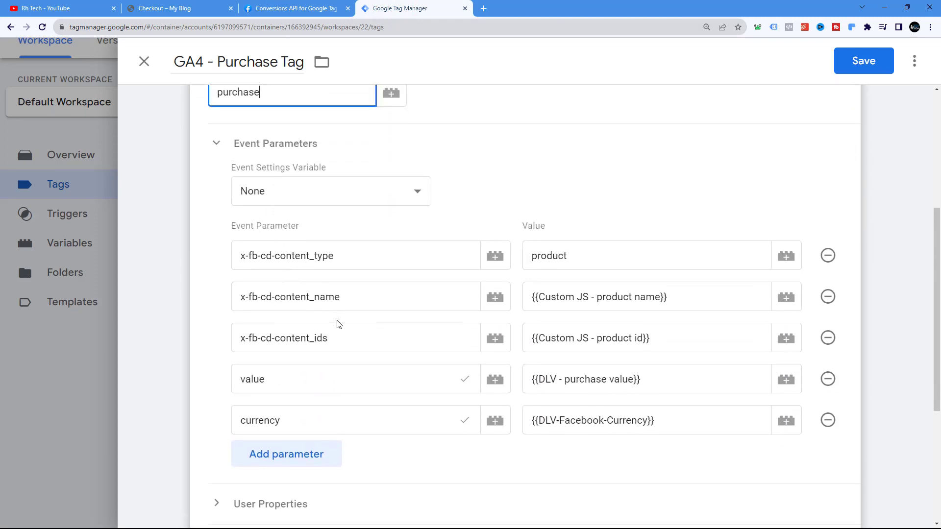
scroll(299, 282, "down", 2)
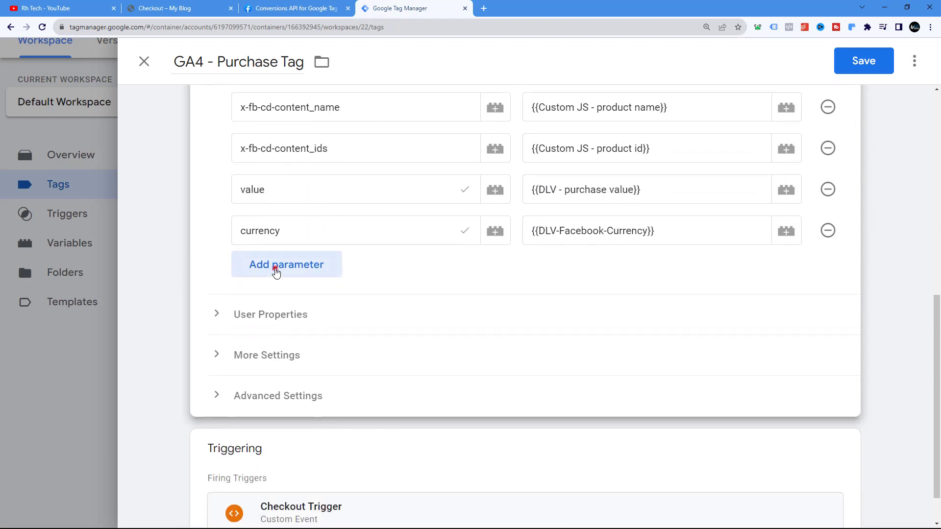
left_click(275, 268)
left_click(303, 265)
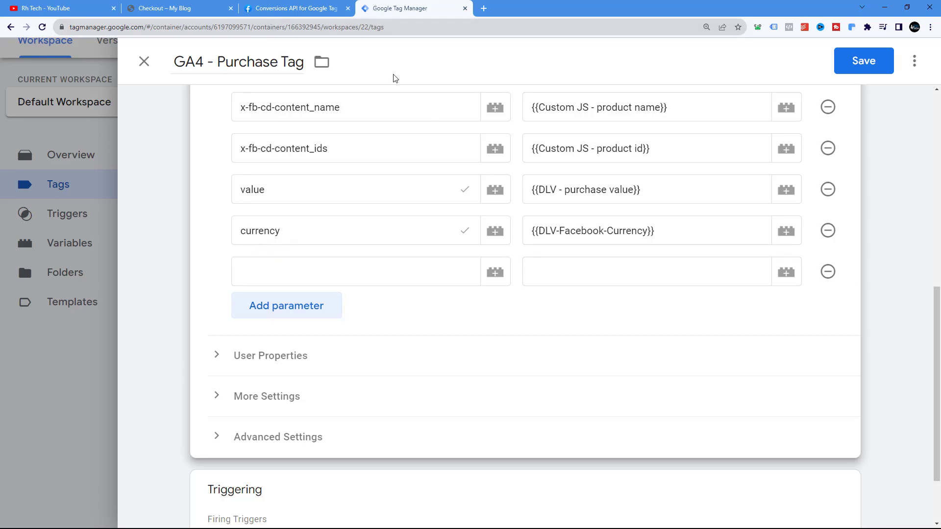
- Copy the GA4 parameter name "transaction_id", mapped to order_id, from the custom data table in Meta's Conversions API guide
left_click(267, 8)
scroll(676, 271, "up", 20)
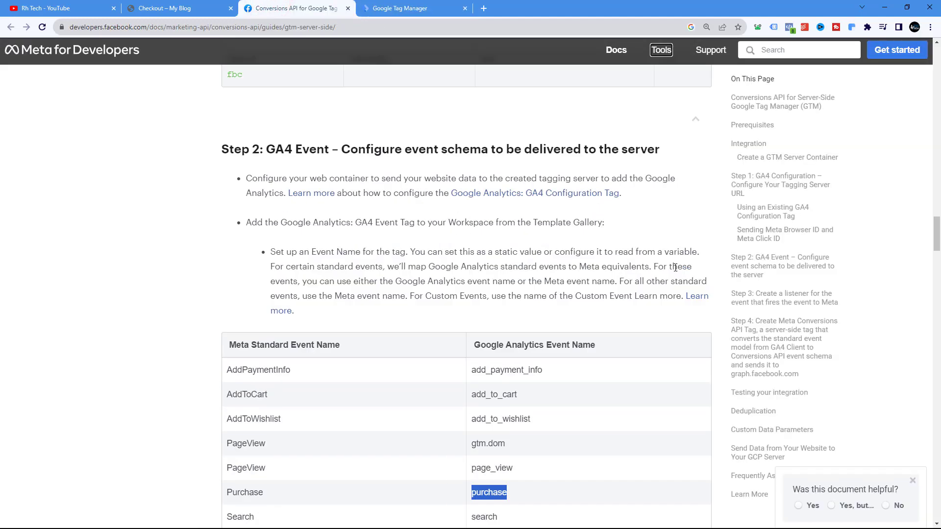
scroll(676, 271, "up", 20)
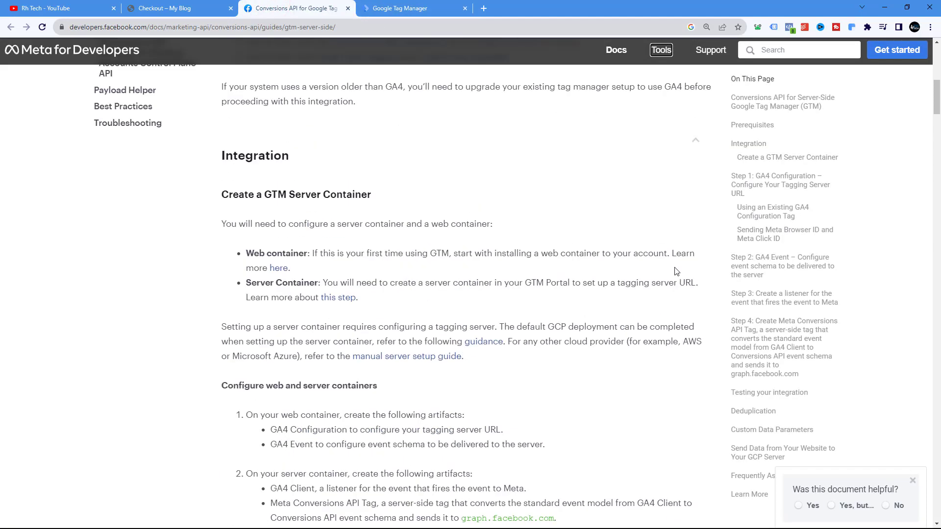
scroll(681, 279, "down", 15)
scroll(684, 285, "down", 20)
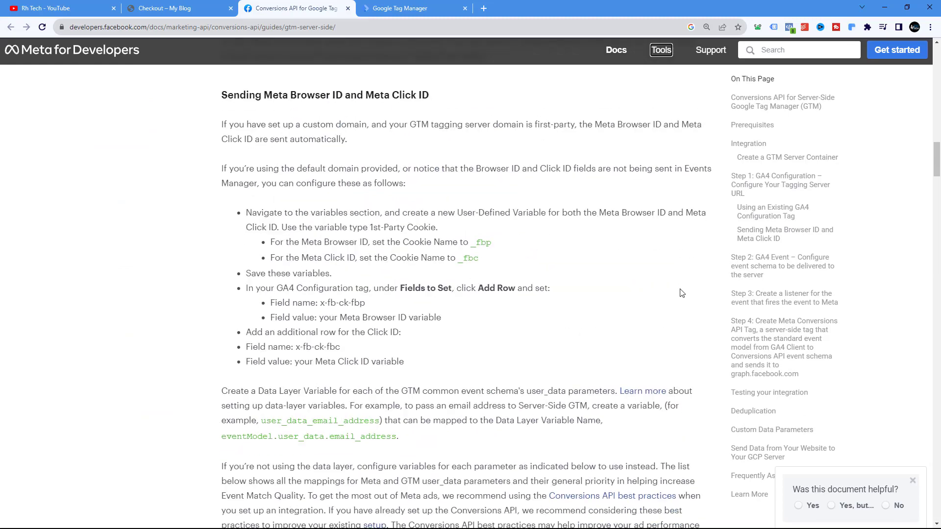
scroll(680, 296, "down", 20)
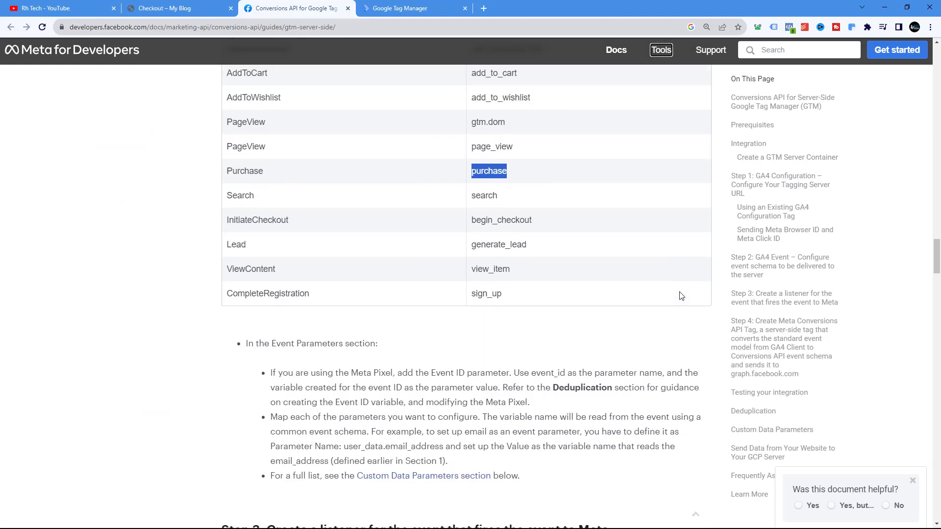
scroll(680, 296, "down", 9)
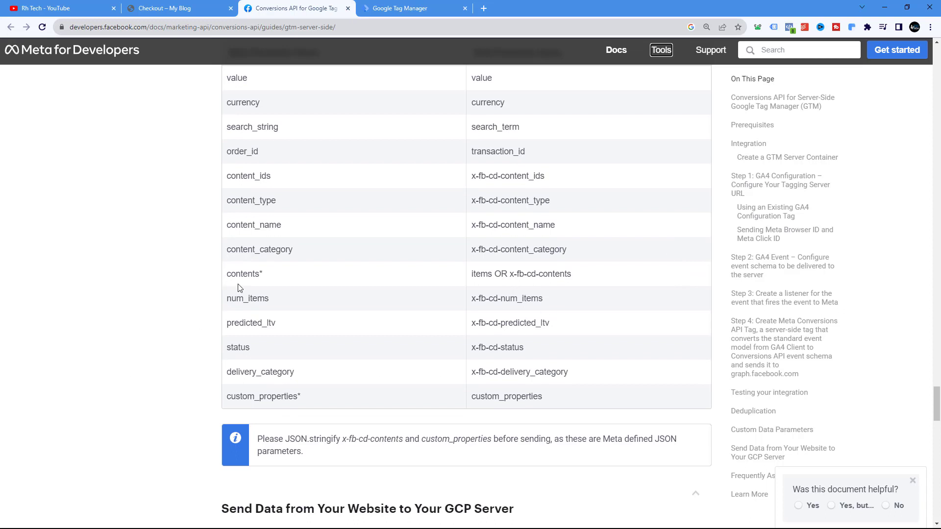
scroll(245, 240, "up", 1)
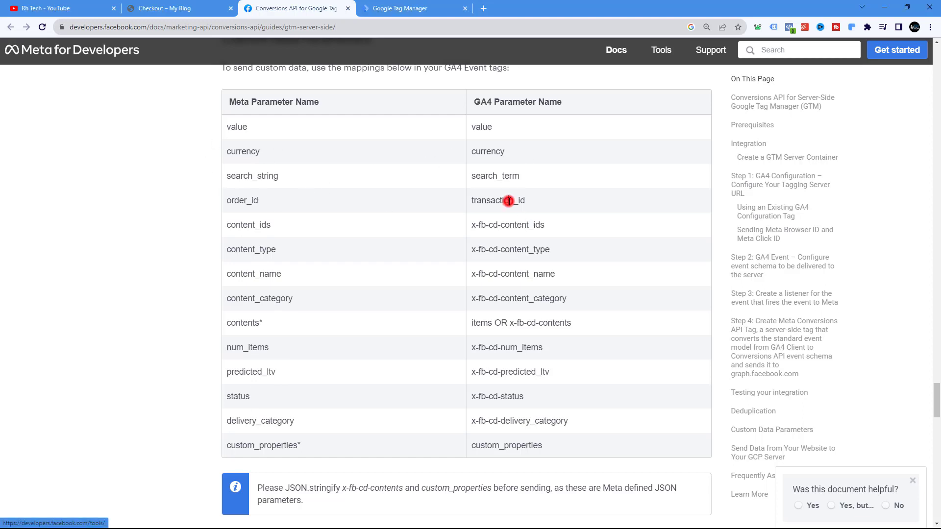
double_click(509, 201)
right_click(502, 203)
left_click(528, 210)
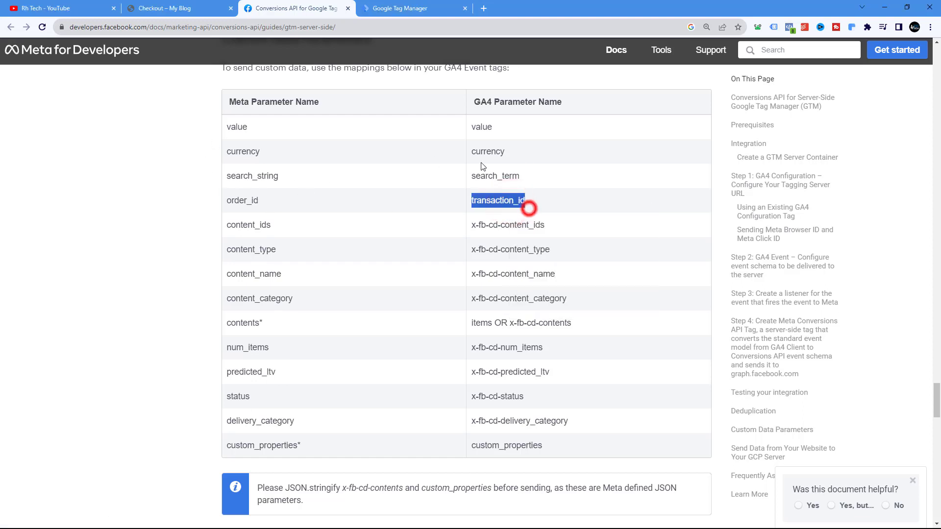
- Return to Google Tag Manager and enter the copied "transaction_id" as the name of the purchase tag's empty event parameter
left_click(399, 8)
left_click(281, 265)
right_click(281, 265)
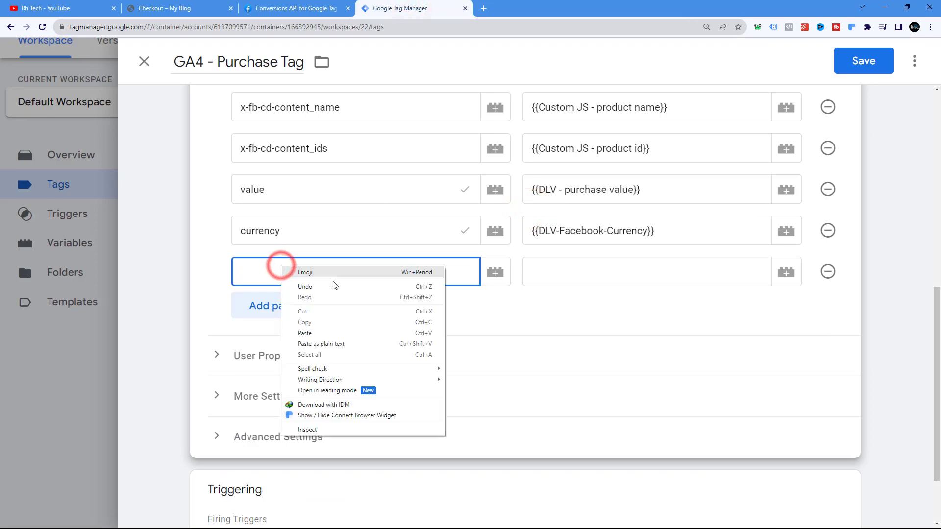
left_click(311, 331)
- Assign the variable "DLV - order id" as the value of the purchase tag's transaction_id parameter
left_click(793, 276)
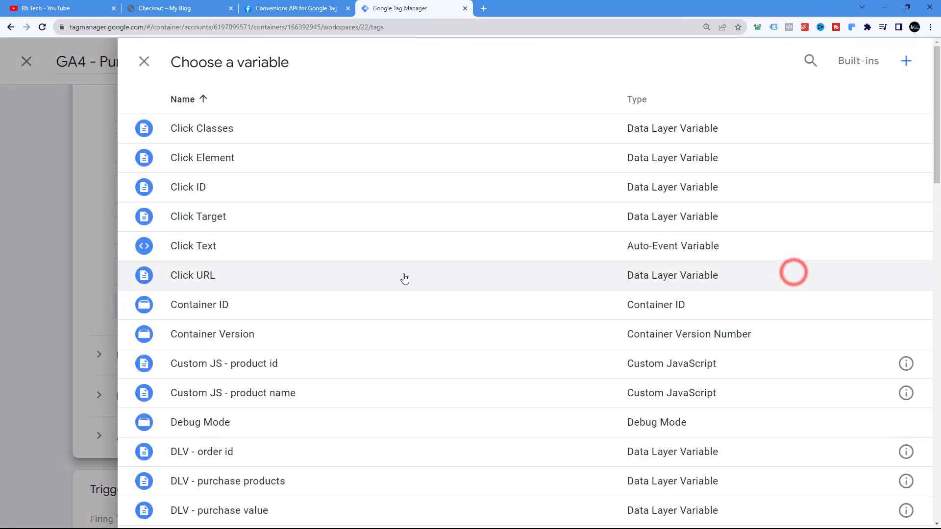
scroll(311, 316, "down", 3)
scroll(319, 320, "down", 2)
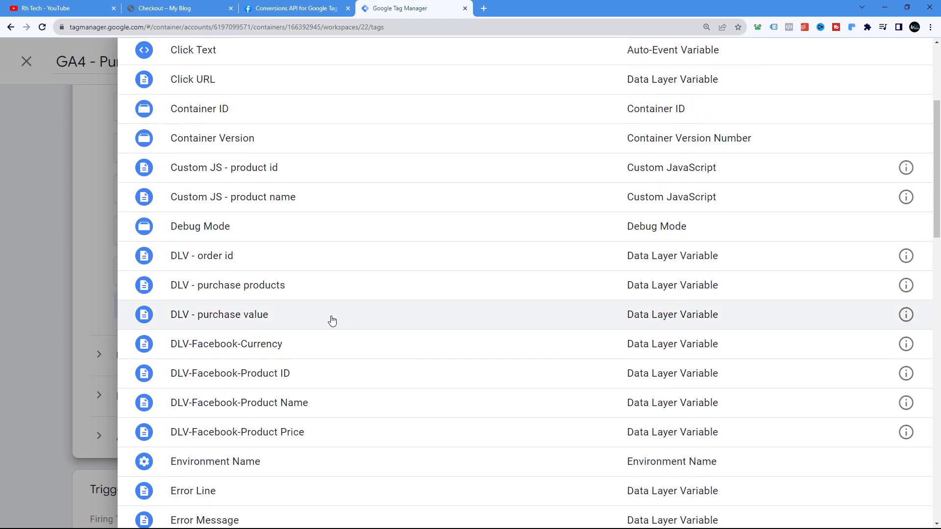
scroll(338, 320, "down", 2)
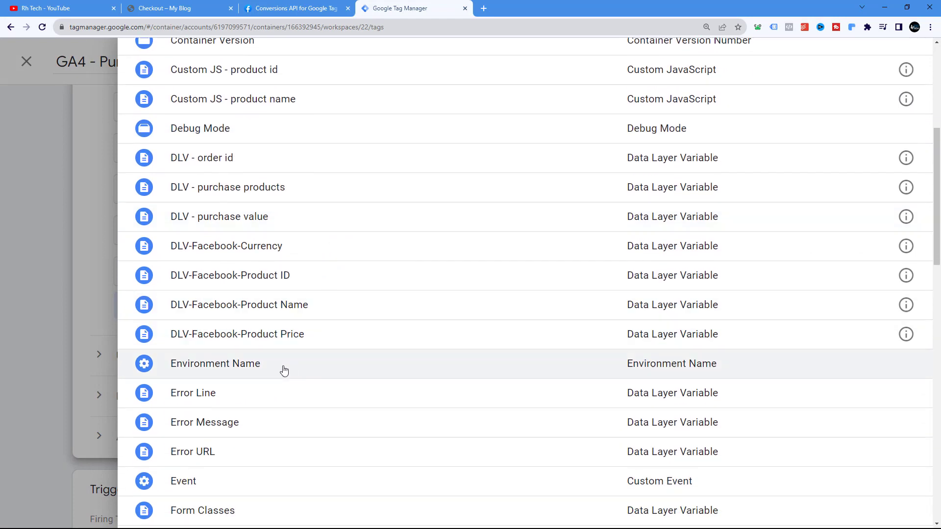
scroll(281, 349, "up", 1)
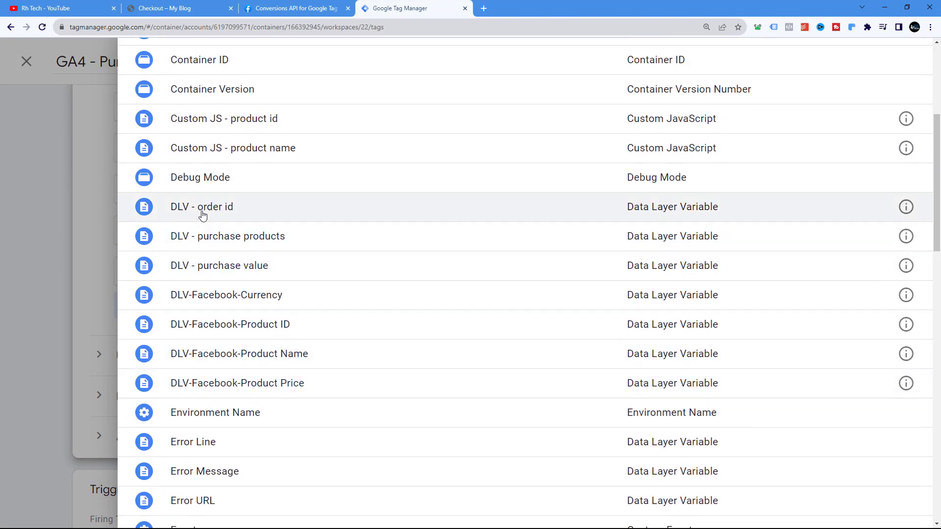
left_click(221, 210)
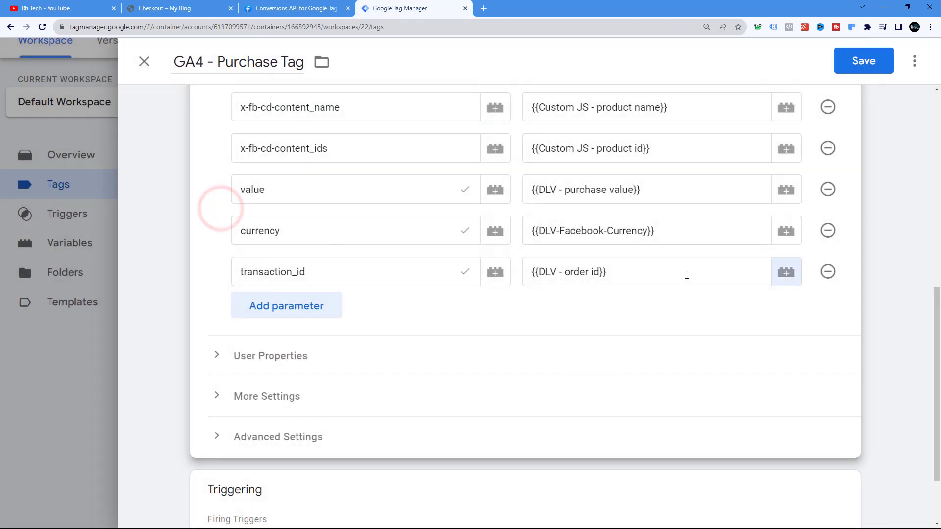
- Replace the purchase tag's Checkout Trigger with the "purchase trigger" and save the tag
scroll(666, 353, "up", 3)
scroll(666, 350, "down", 5)
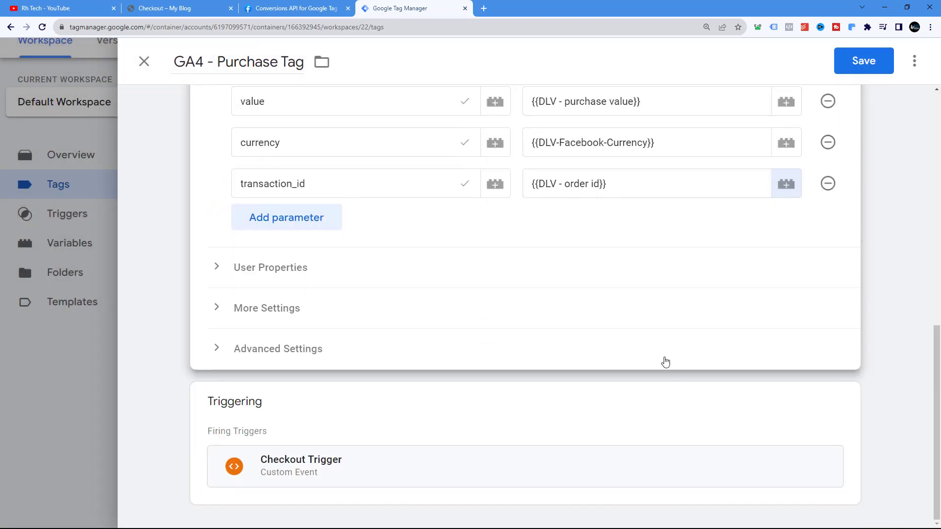
left_click(315, 407)
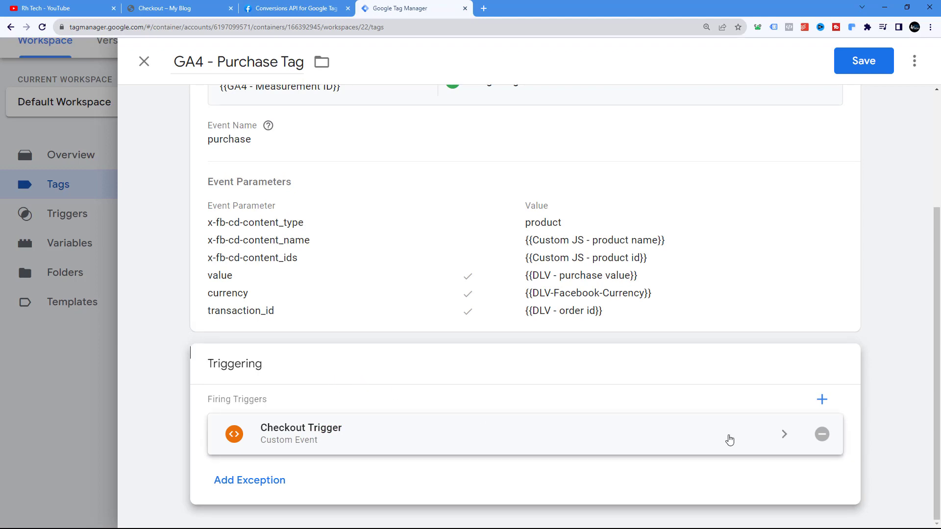
left_click(820, 433)
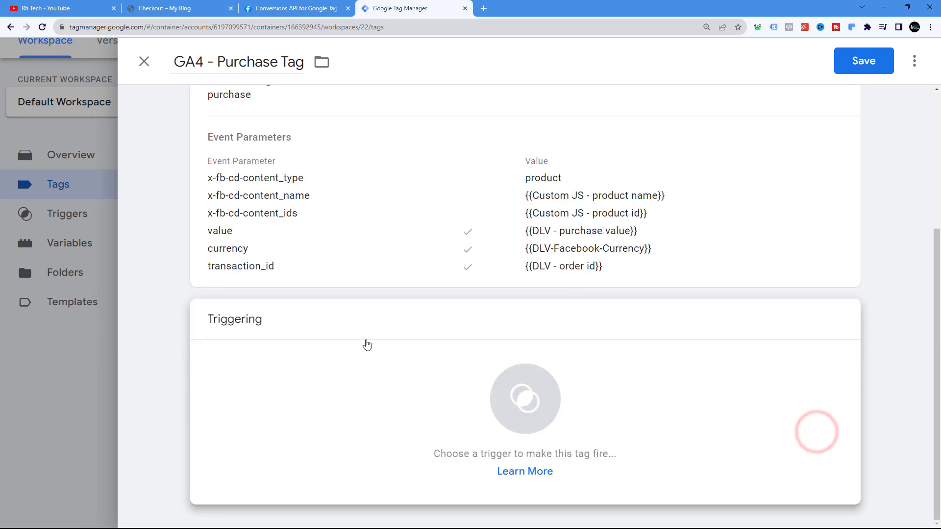
left_click(389, 371)
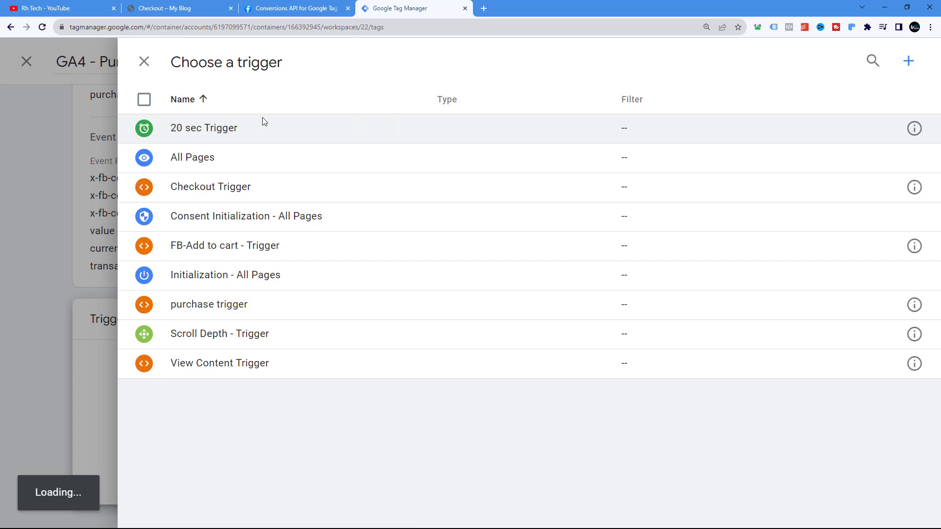
left_click(221, 308)
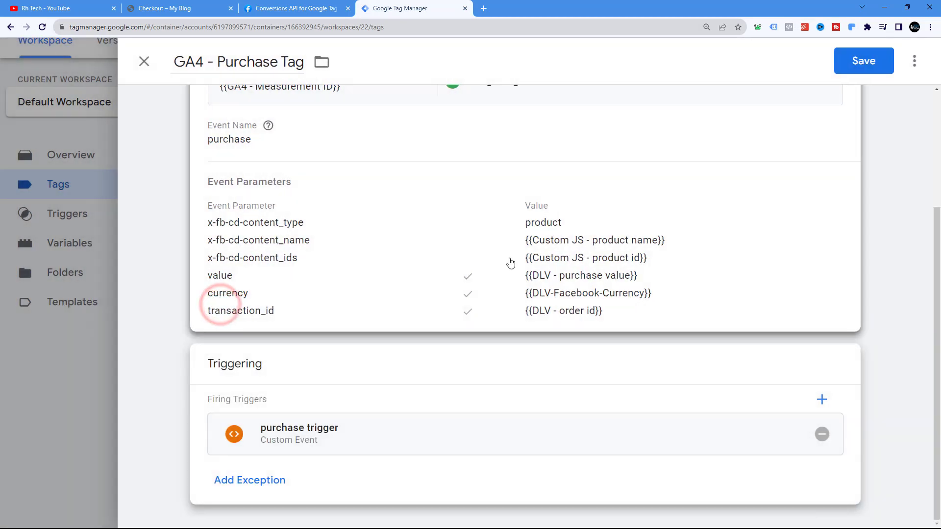
scroll(510, 263, "up", 3)
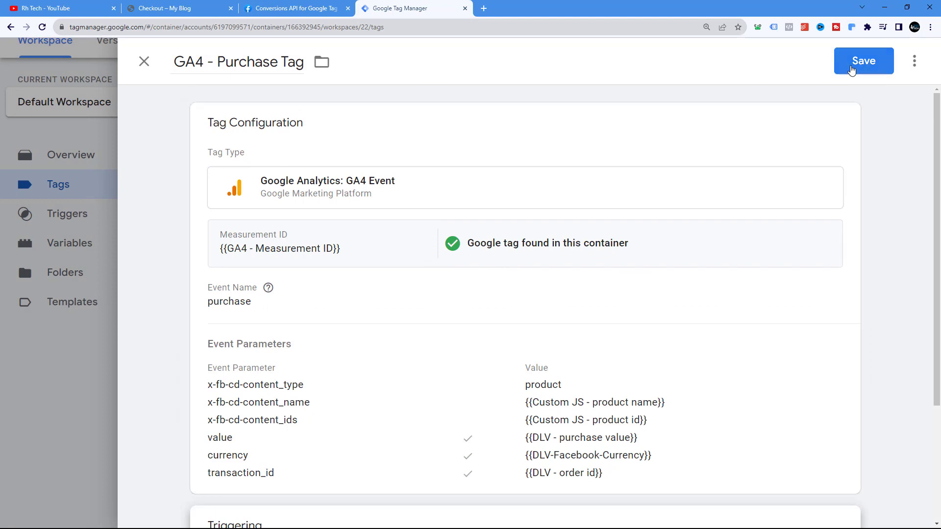
left_click(853, 64)
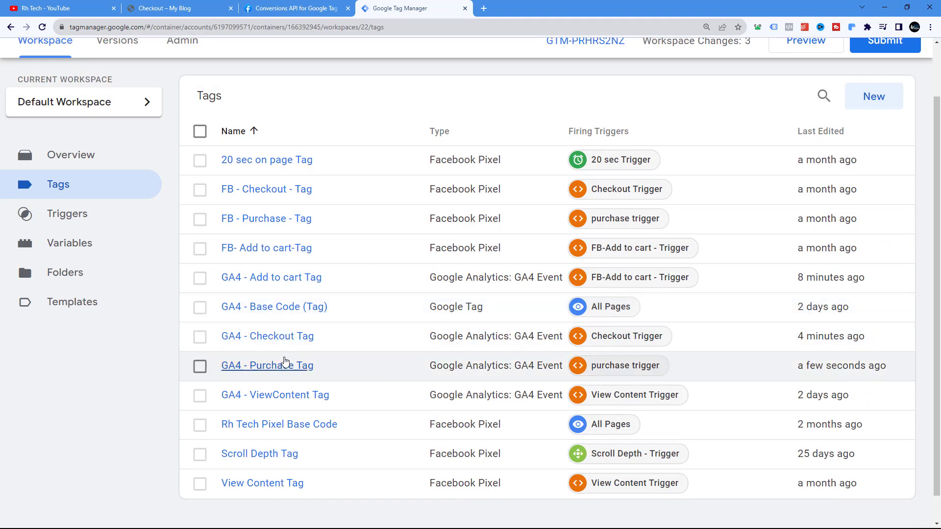
- Check the GA4 - Checkout Tag's setup, close it, and publish the workspace changes without a version name or description
left_click(274, 336)
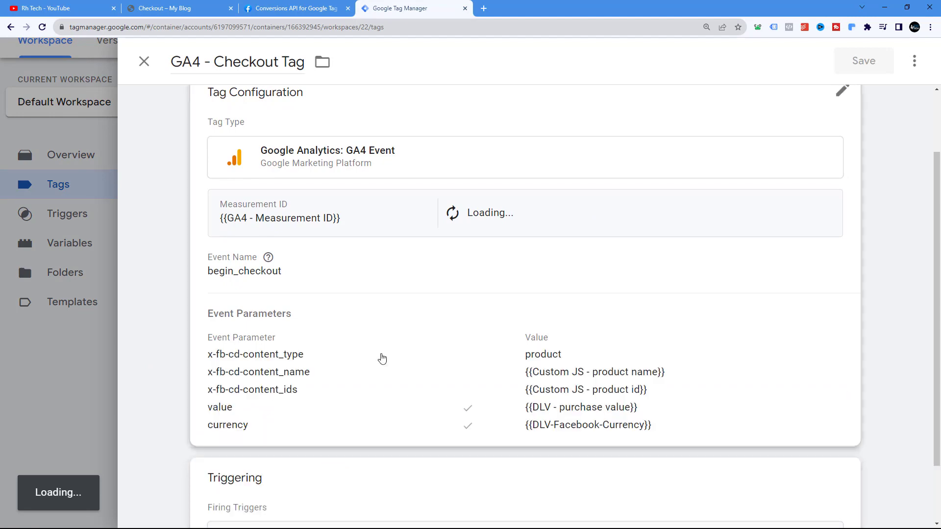
left_click(147, 61)
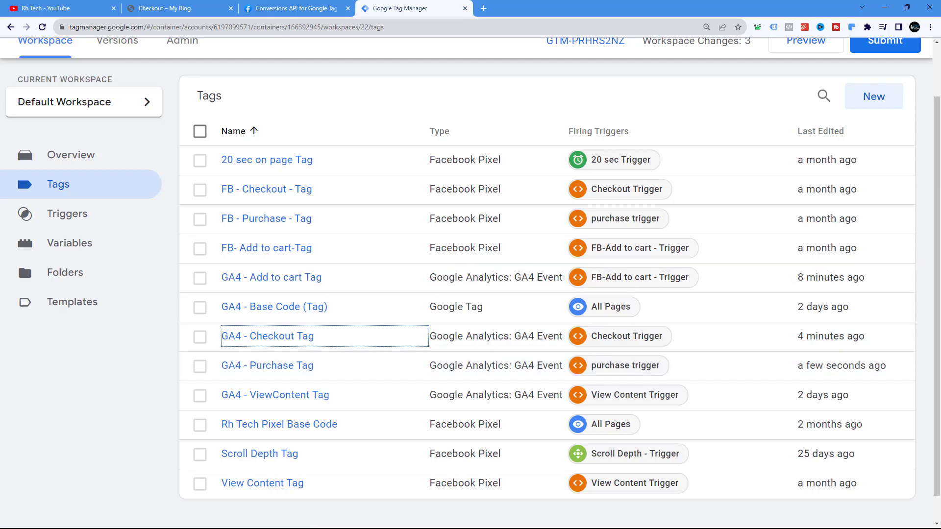
scroll(465, 186, "up", 2)
left_click(881, 102)
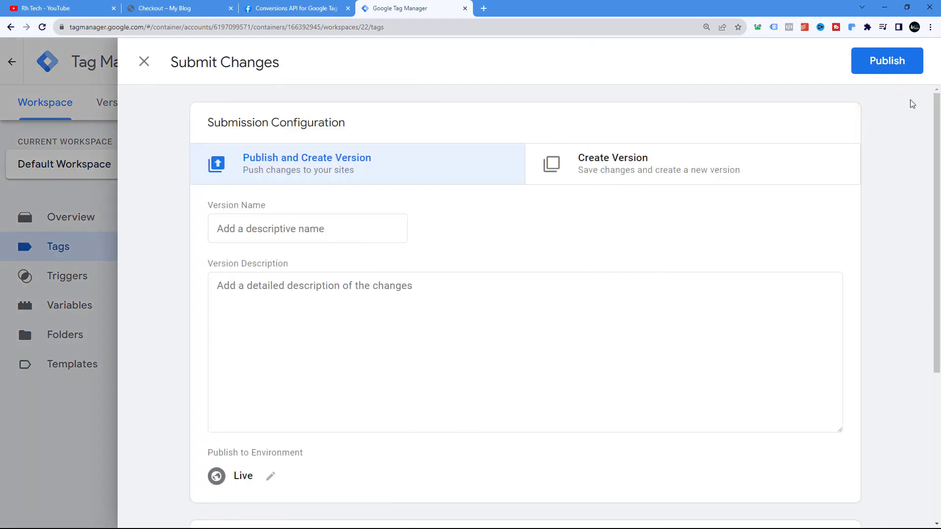
left_click(883, 61)
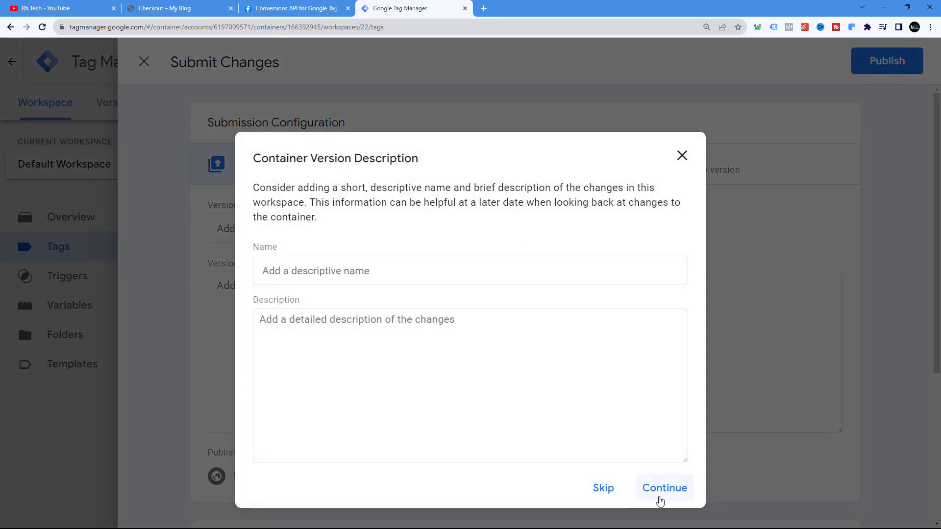
left_click(661, 490)
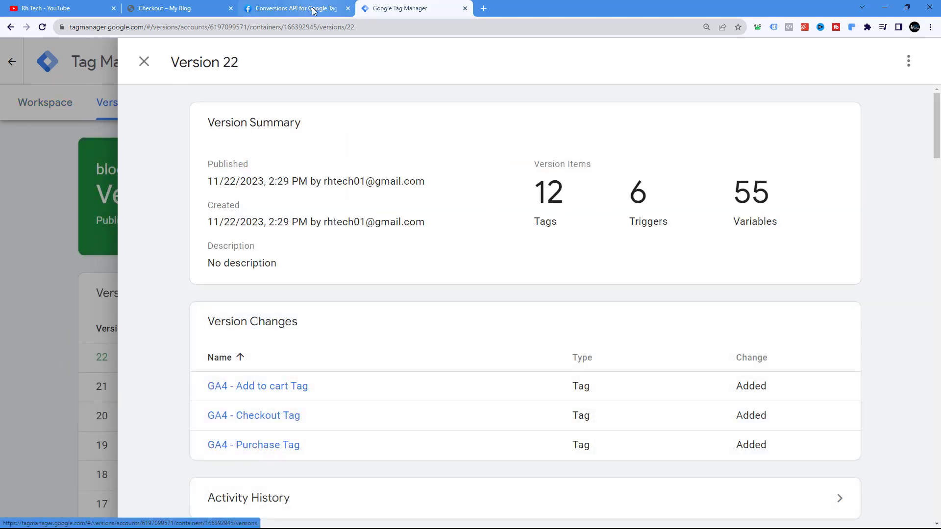
left_click(143, 61)
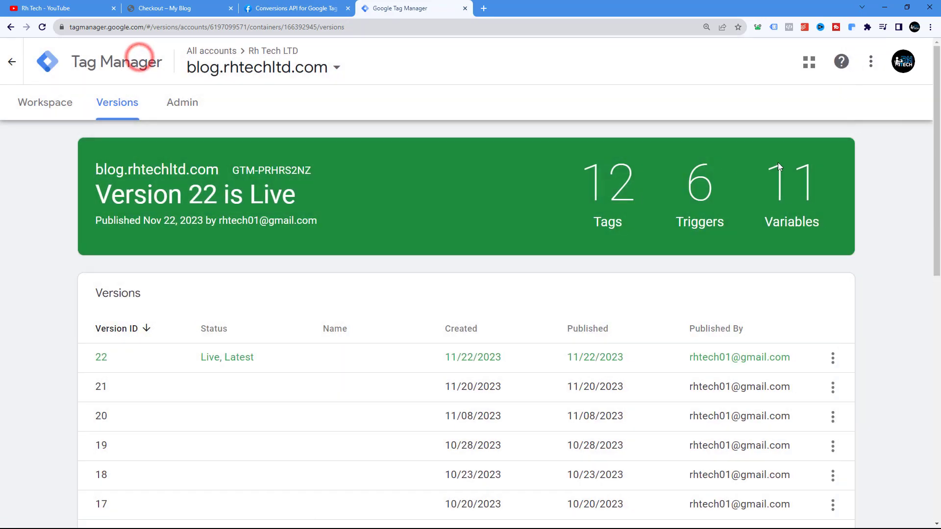
left_click(52, 102)
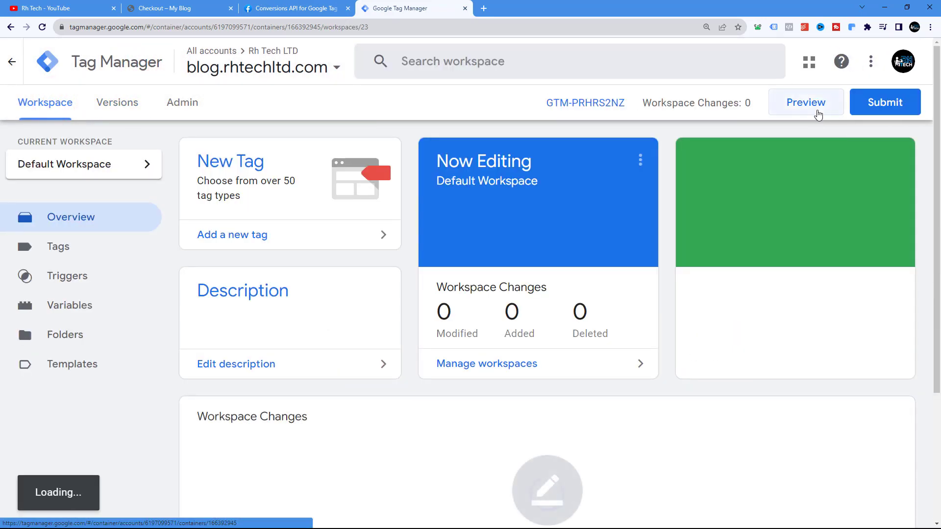
left_click(816, 108)
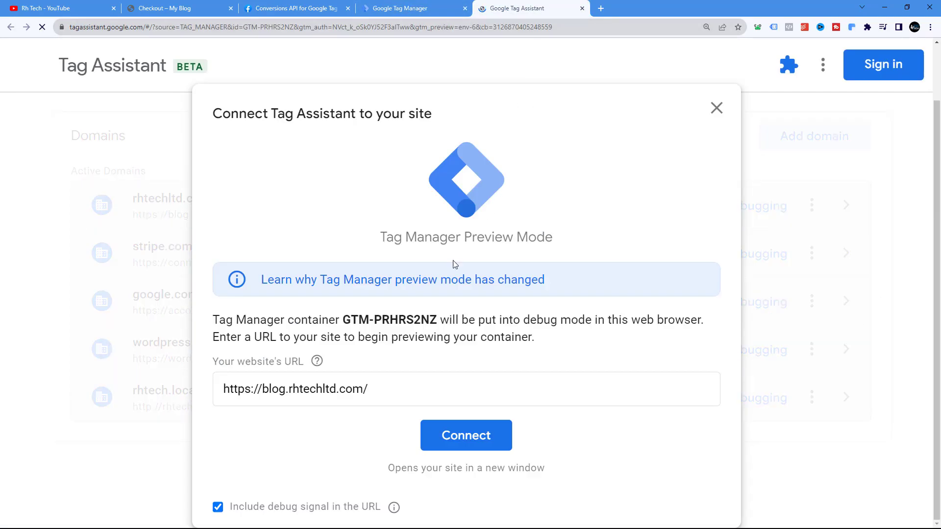
left_click(445, 434)
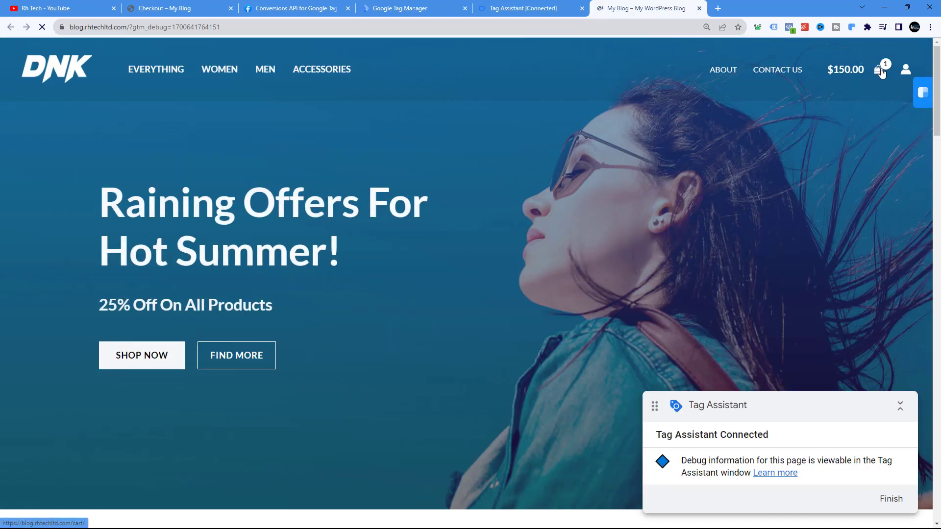
- Open Faint Washed Denim Blue Jeans from the store's Men category and add one to the cart
left_click(269, 69)
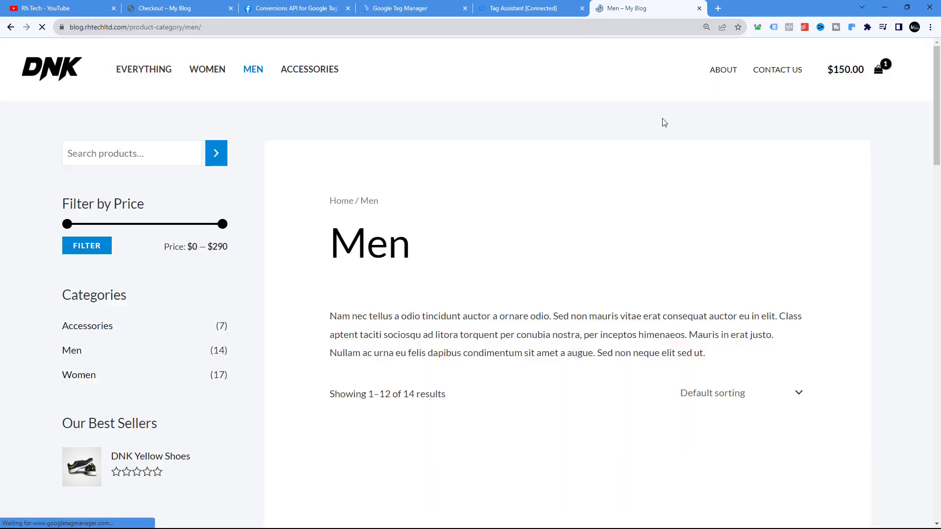
scroll(664, 123, "down", 10)
scroll(671, 165, "down", 8)
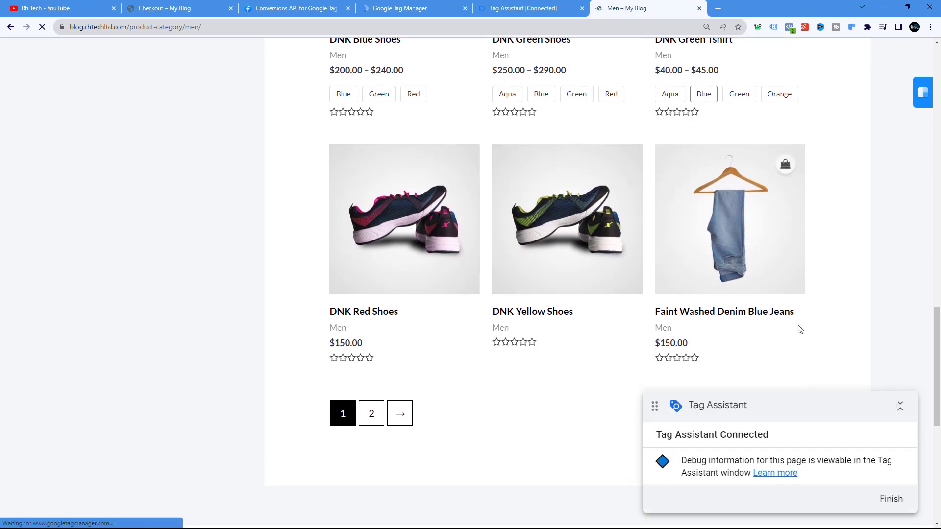
left_click(731, 316)
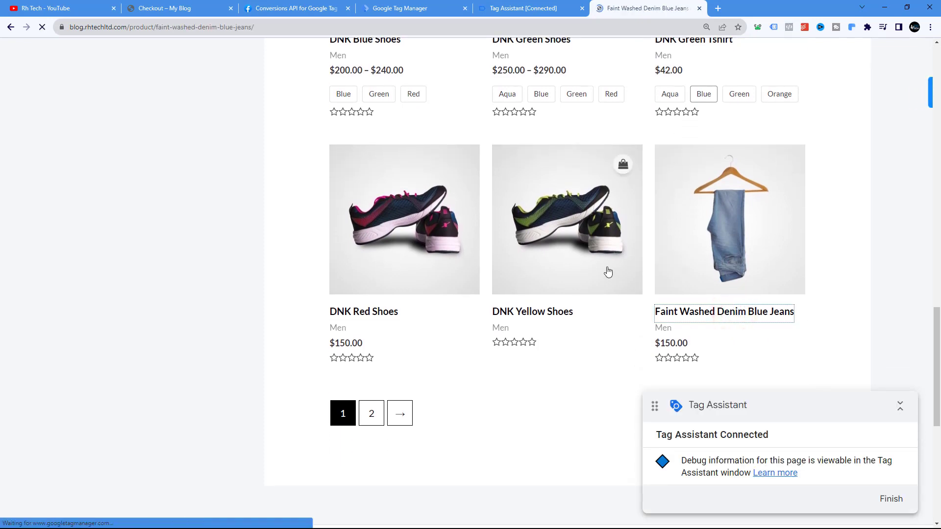
left_click(629, 258)
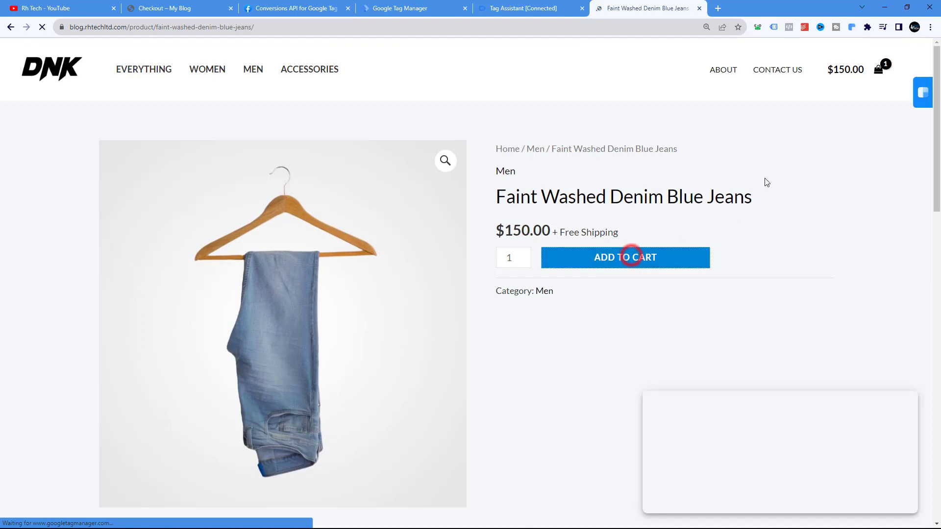
- Switch to Tag Assistant, dismiss the connection notice, and examine which tags fired for the add-to-cart event
left_click(519, 6)
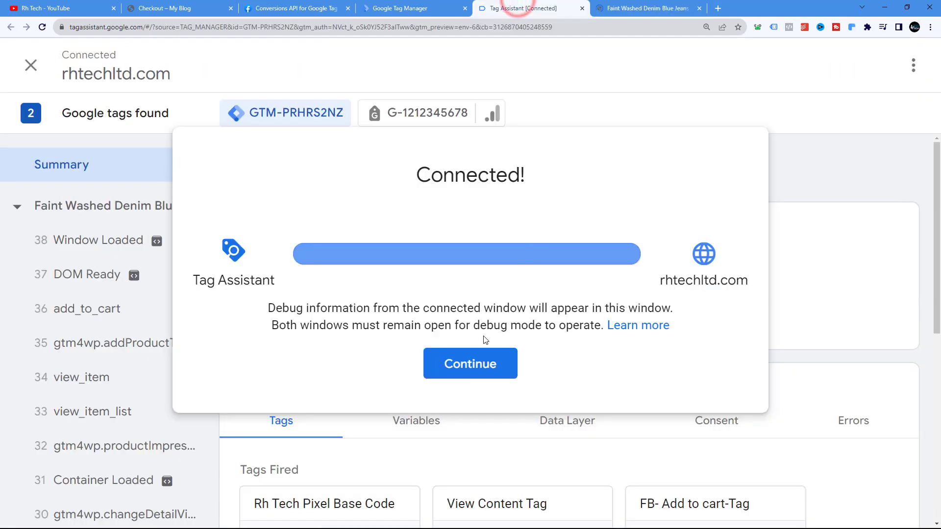
left_click(482, 361)
scroll(657, 294, "down", 4)
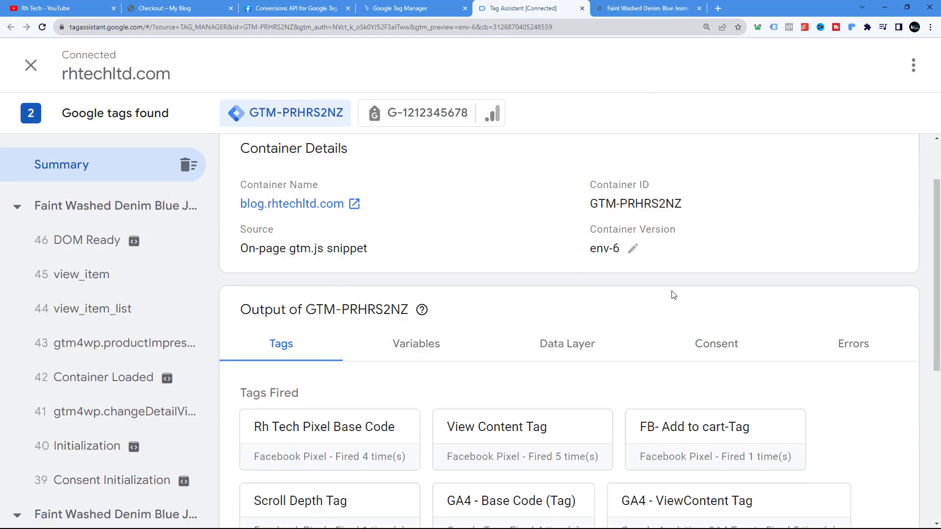
scroll(672, 294, "down", 1)
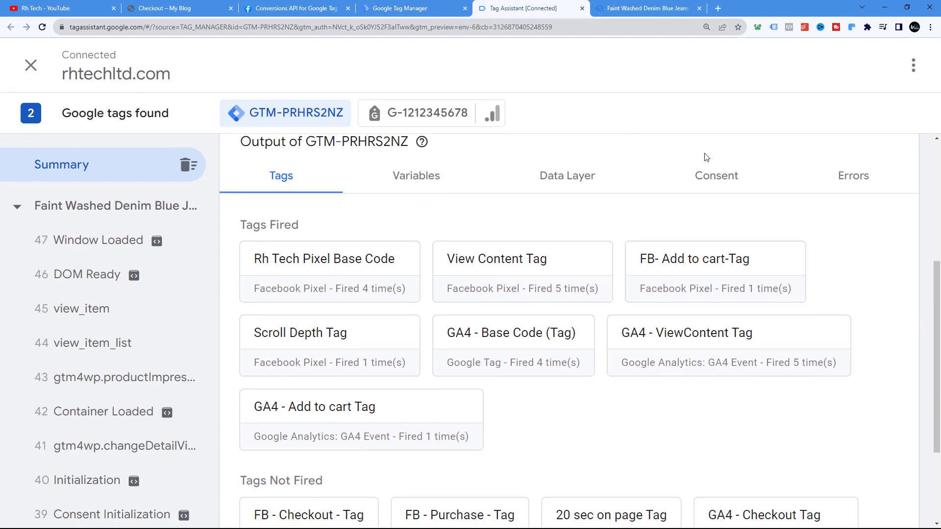
- Return to the store, proceed from the shopping cart to checkout, and check the fired tags in Tag Assistant
left_click(639, 8)
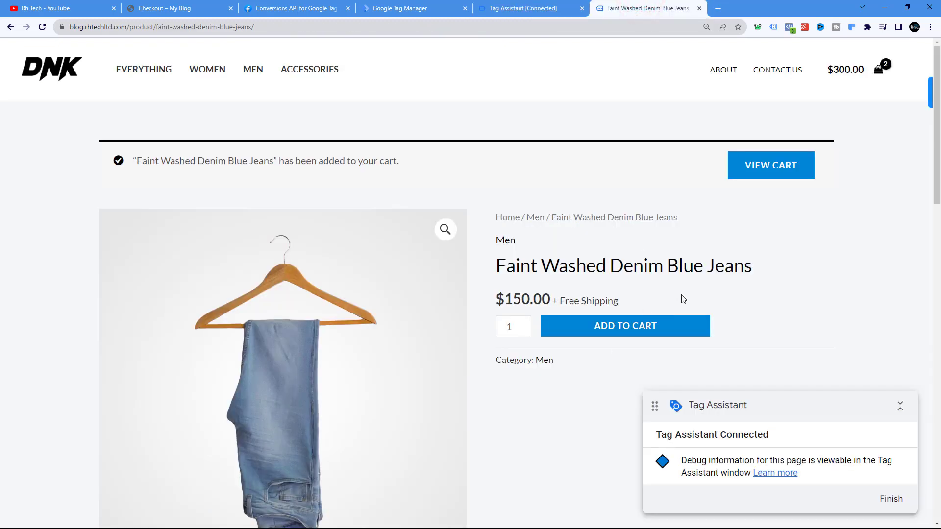
left_click(877, 70)
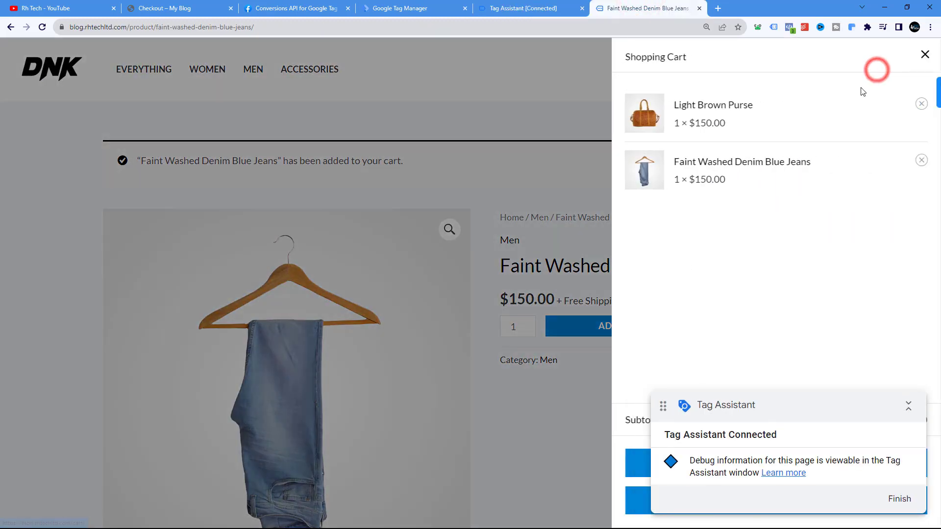
mouse_move(889, 407)
left_mouse_down()
mouse_move(512, 284)
mouse_move(445, 282)
left_mouse_up()
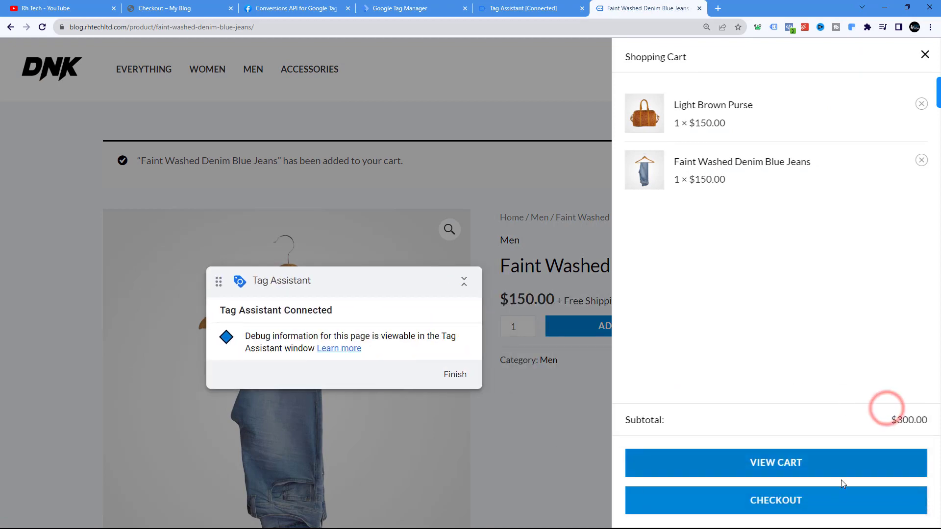
left_click(784, 502)
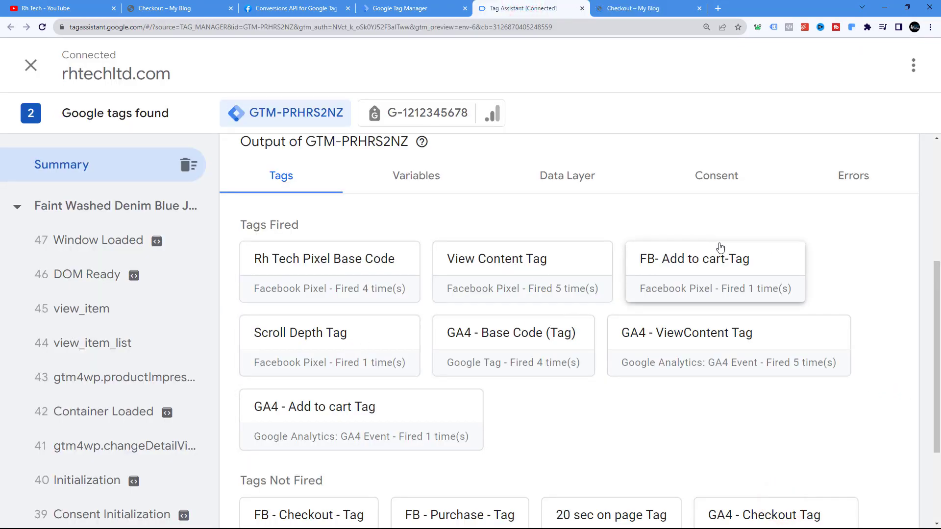
scroll(730, 246, "down", 1)
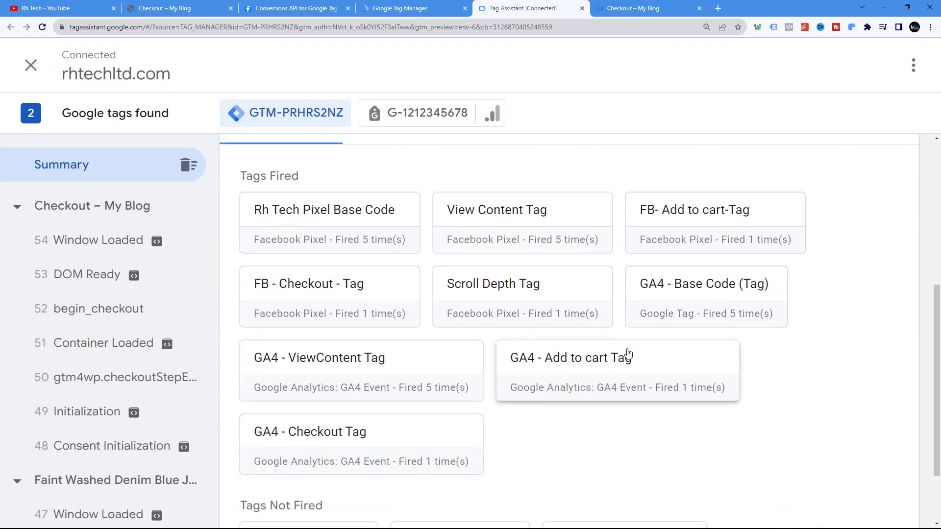
- Look over the store's checkout form and order summary, and review the tags fired so far in Tag Assistant
left_click(660, 6)
scroll(733, 246, "down", 9)
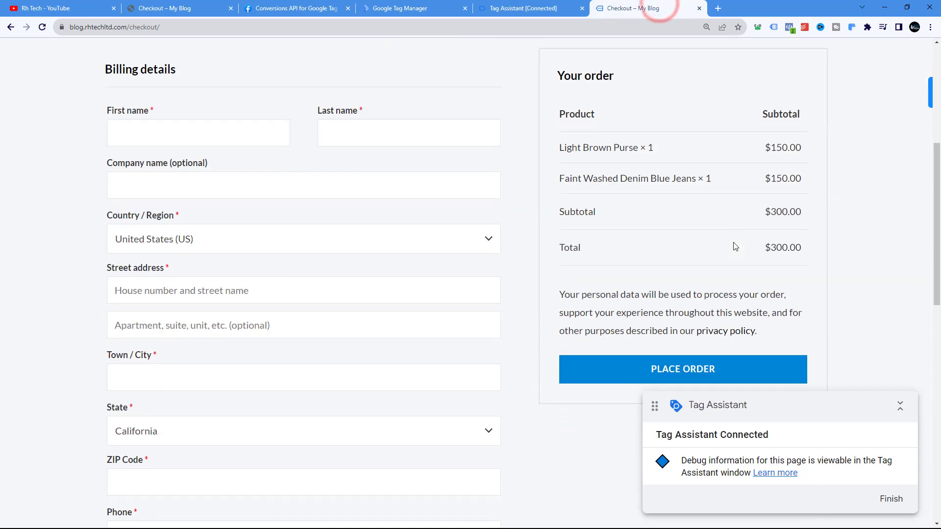
scroll(685, 232, "down", 4)
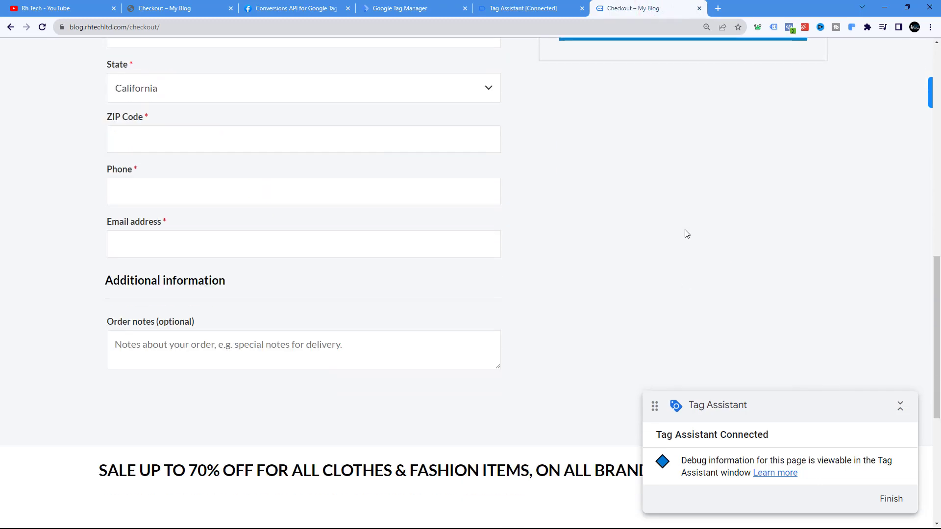
scroll(687, 233, "up", 12)
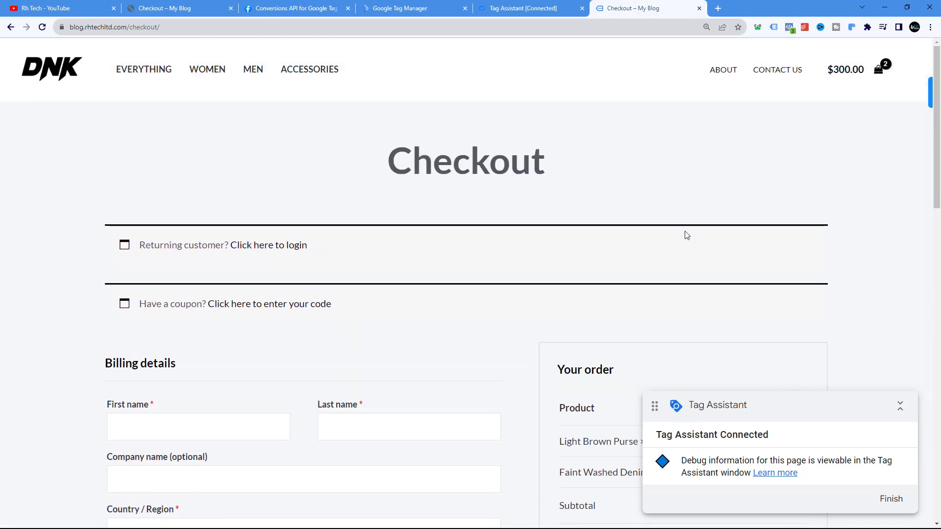
scroll(588, 299, "down", 8)
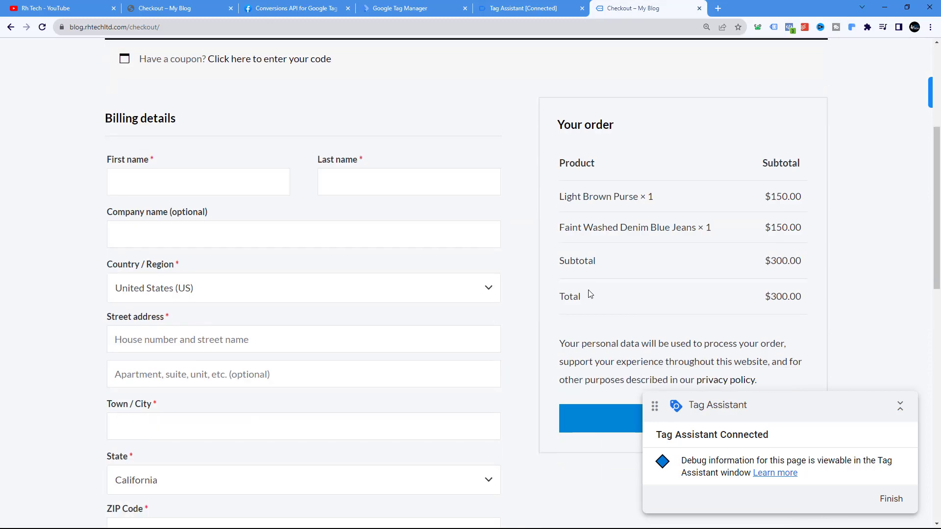
left_click(541, 18)
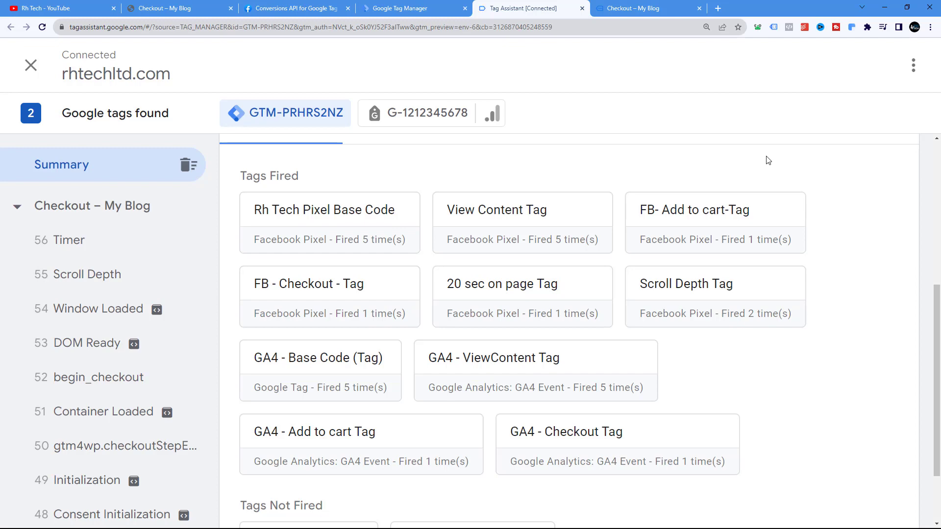
scroll(717, 284, "up", 6)
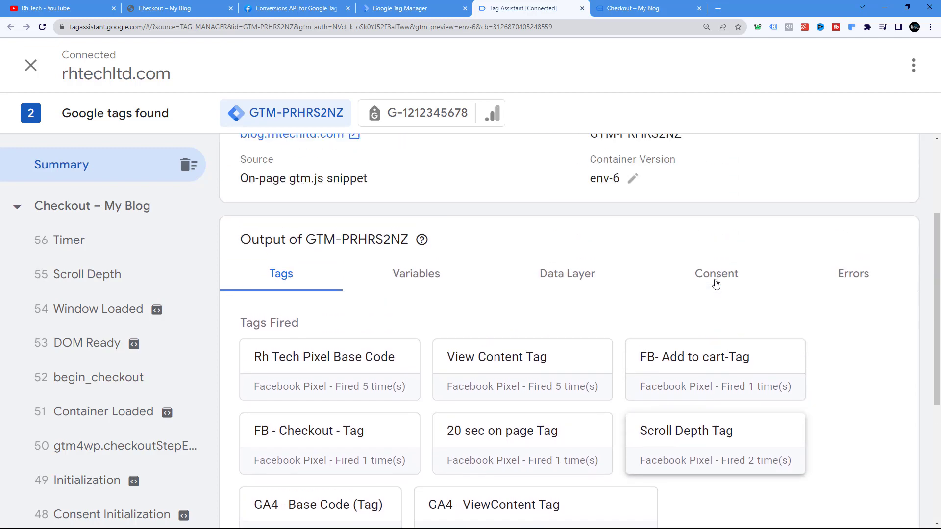